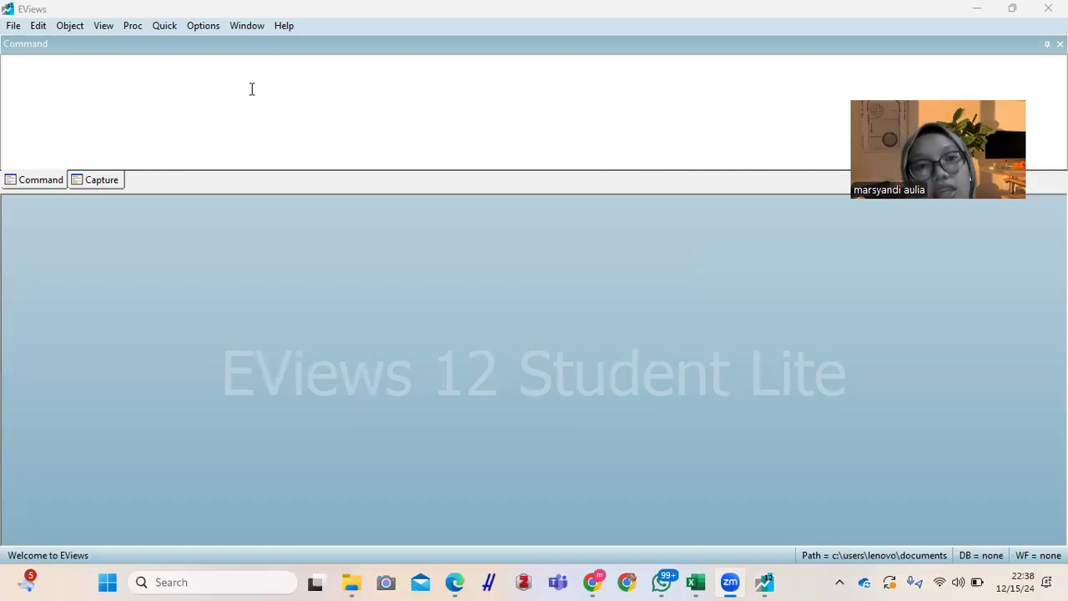
Step: Start a new workfile and set its structure type to Balanced Panel
left_click(14, 26)
mouse_move(39, 26)
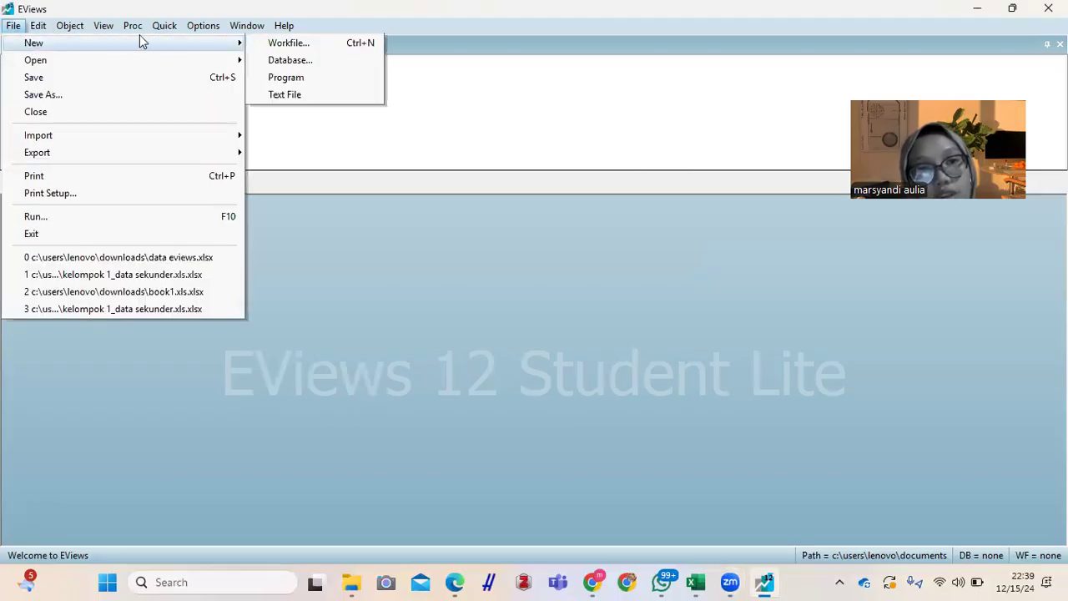
left_click(282, 50)
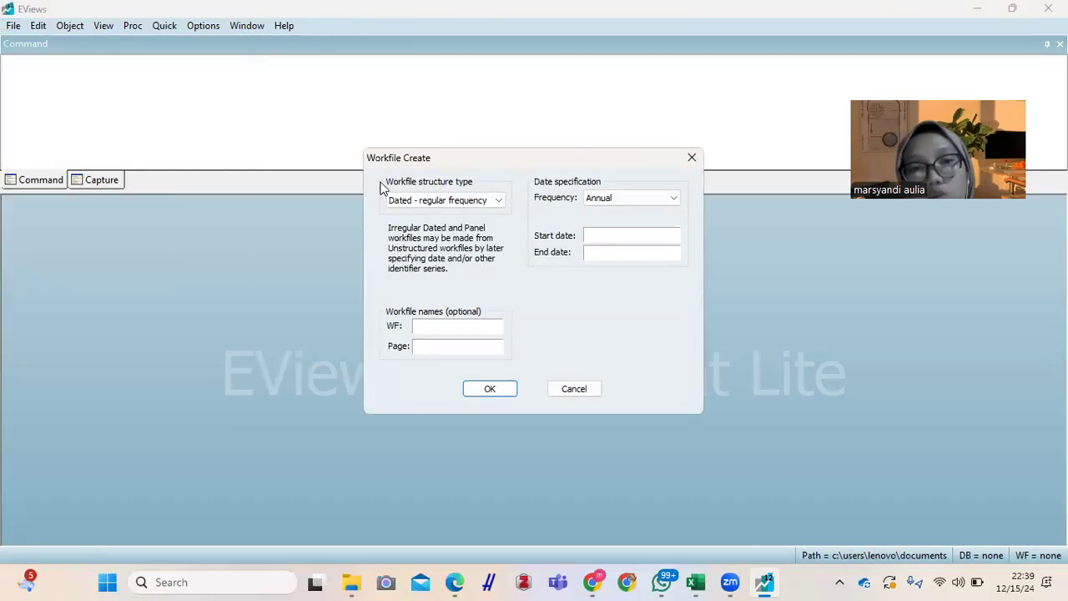
left_click(486, 200)
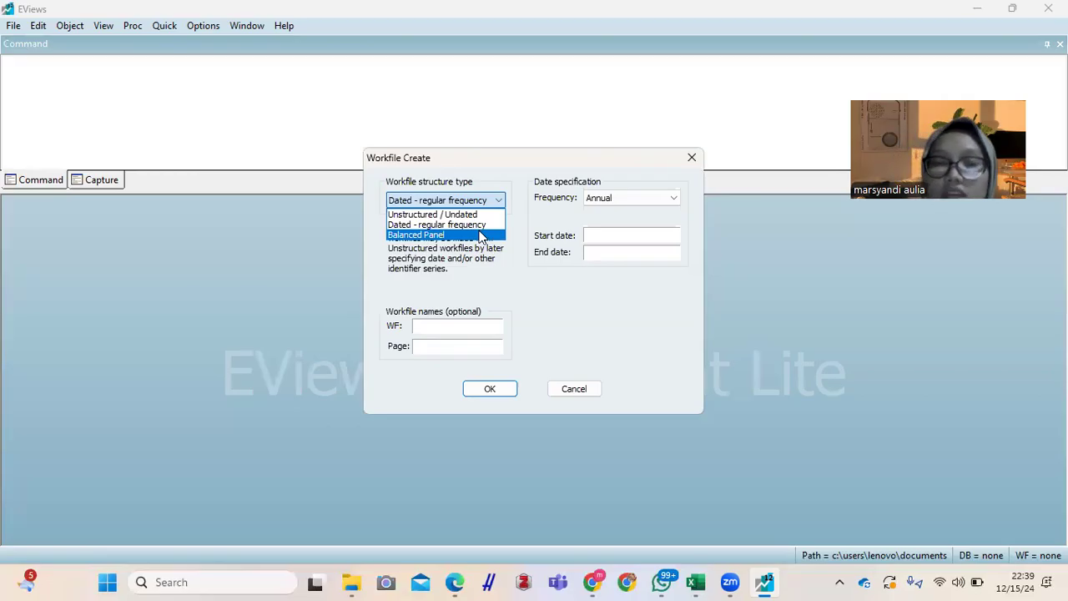
left_click(481, 236)
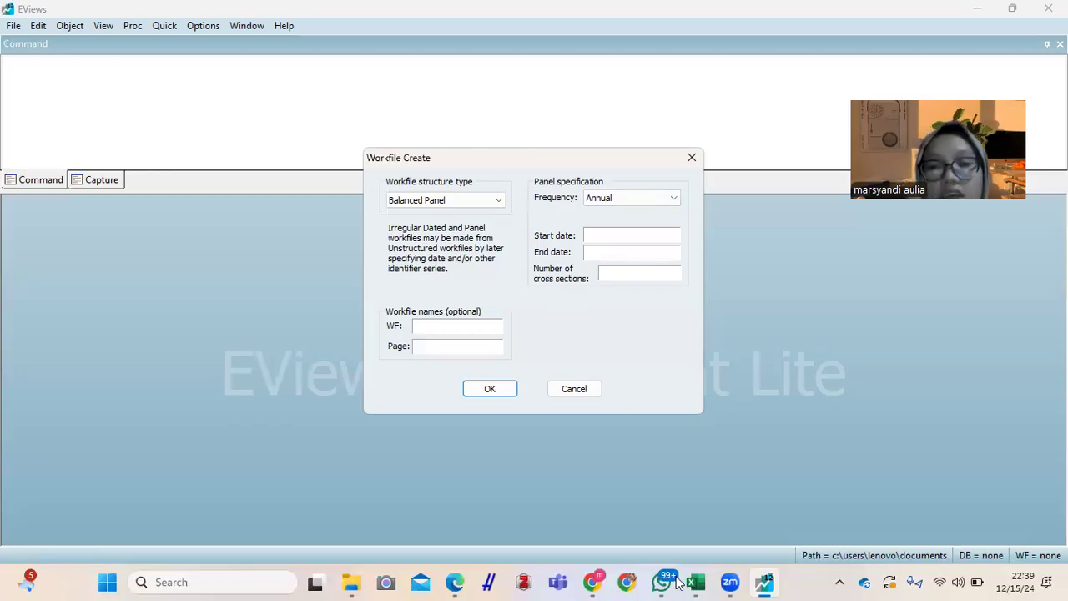
Step: Switch to the data eviews.2 workbook in Excel and check the first and last years in the Tahun column
mouse_move(696, 582)
left_click(670, 484)
left_click(136, 261)
key("Up")
key("ctrl+Up")
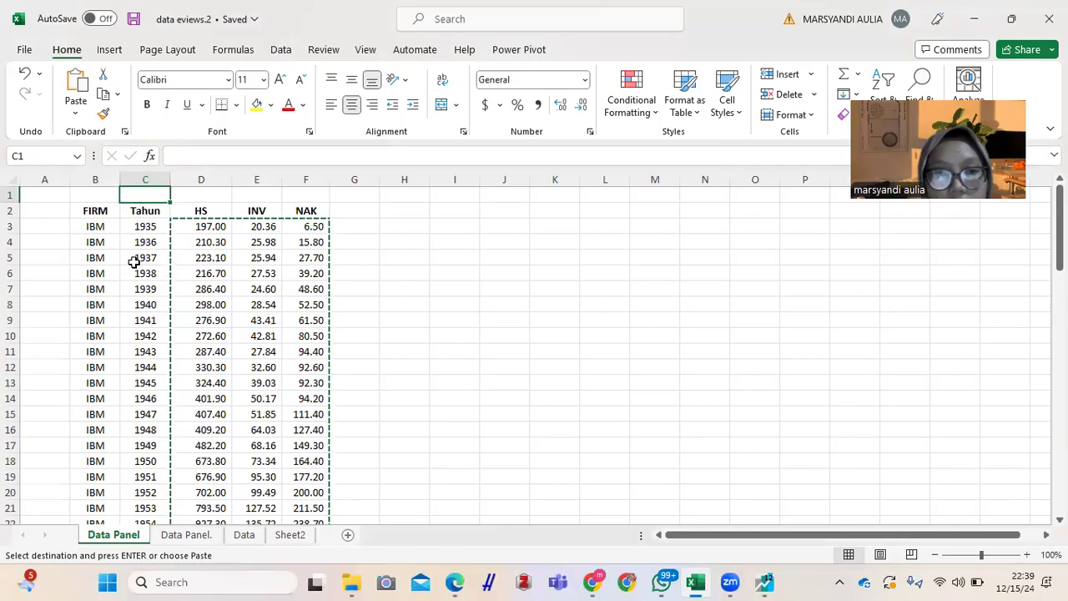
key("ctrl+Down")
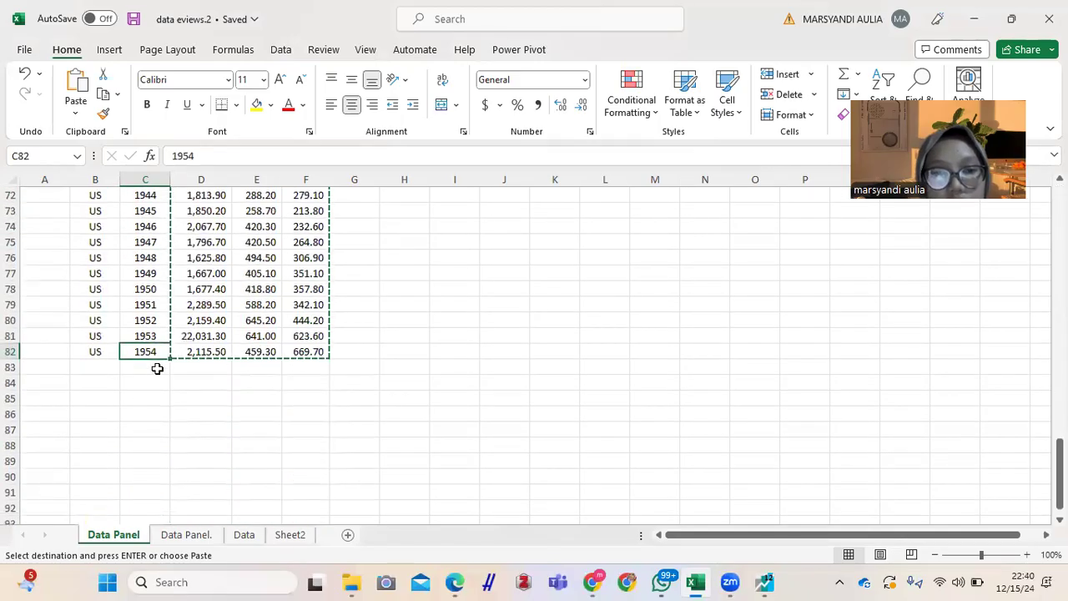
left_click_drag(1059, 476, 1059, 227)
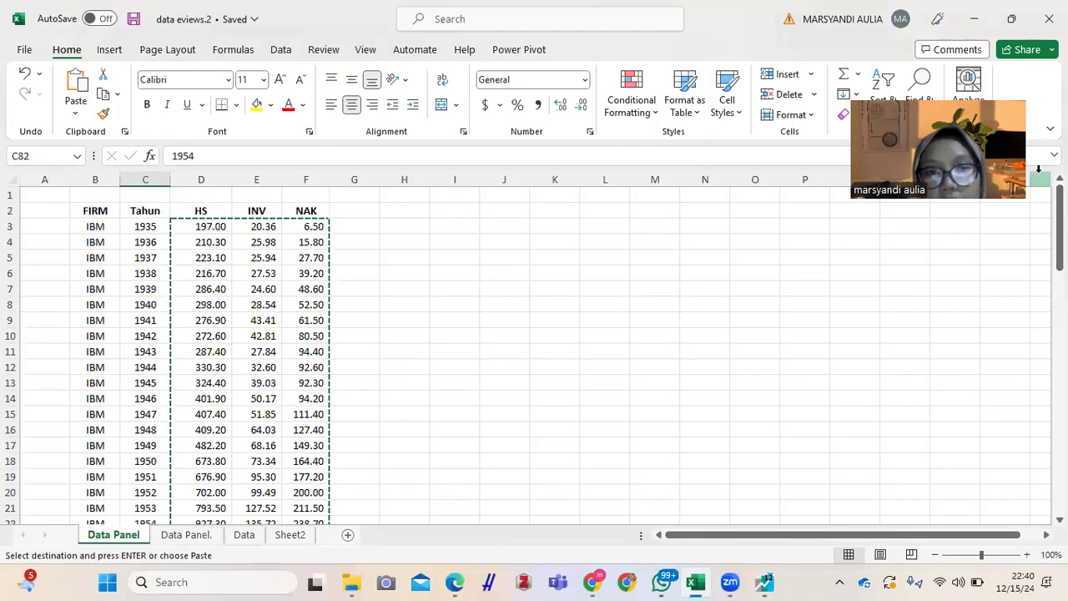
Step: Back in EViews, set the panel's start date to 1935, end date to 1954 and number of cross sections to 4
mouse_move(763, 582)
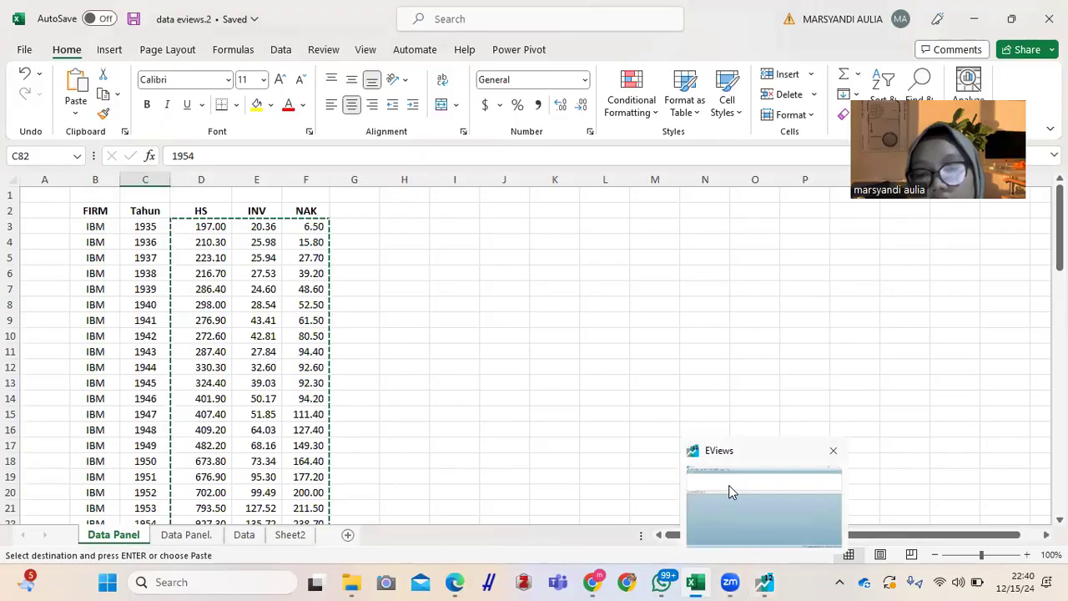
left_click(729, 485)
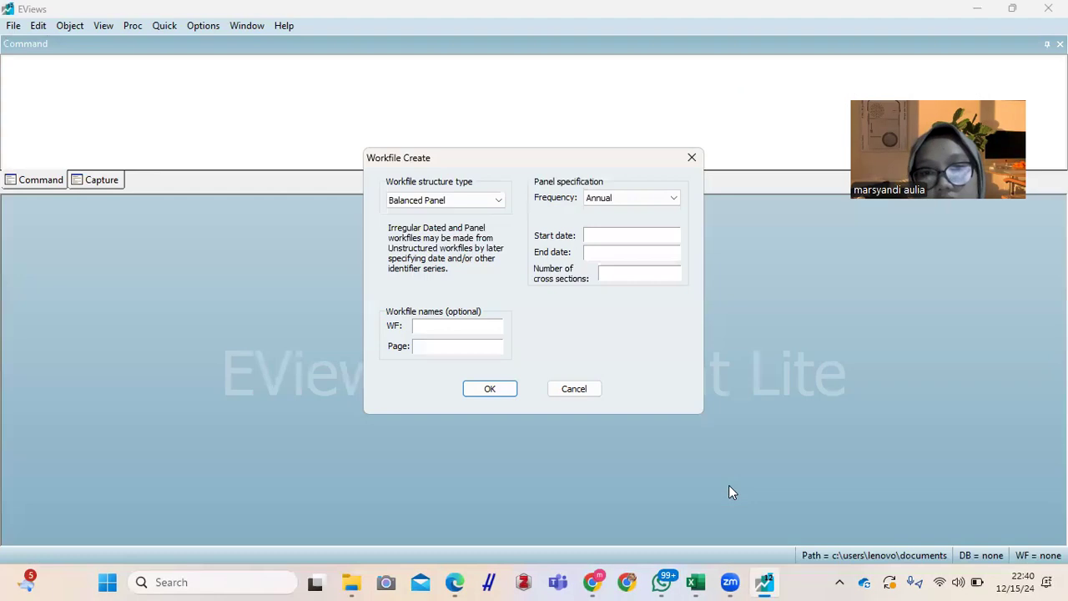
left_click(601, 234)
type("1935")
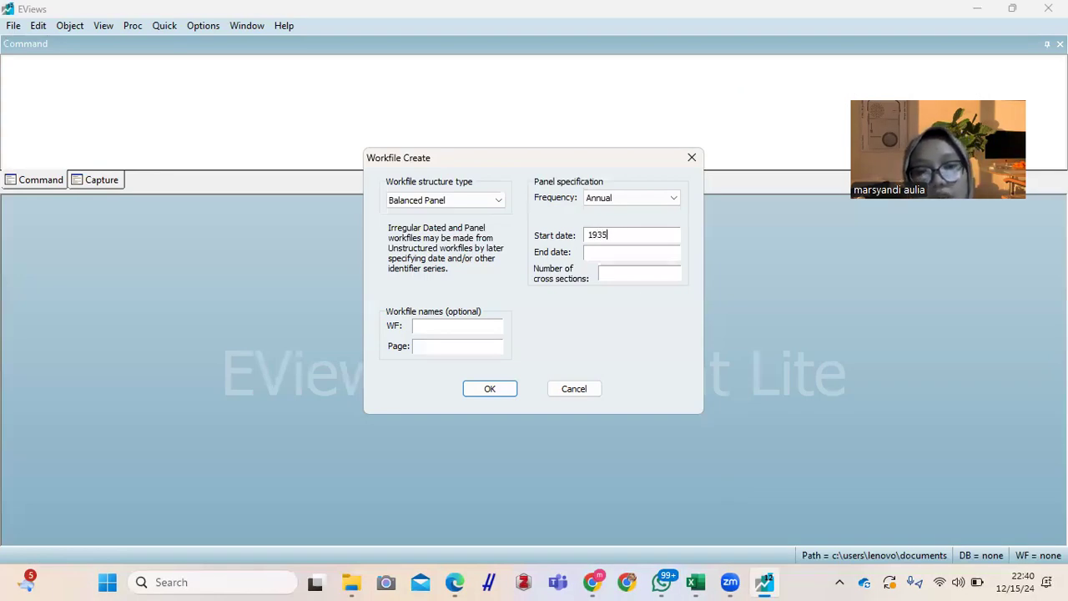
type("1954")
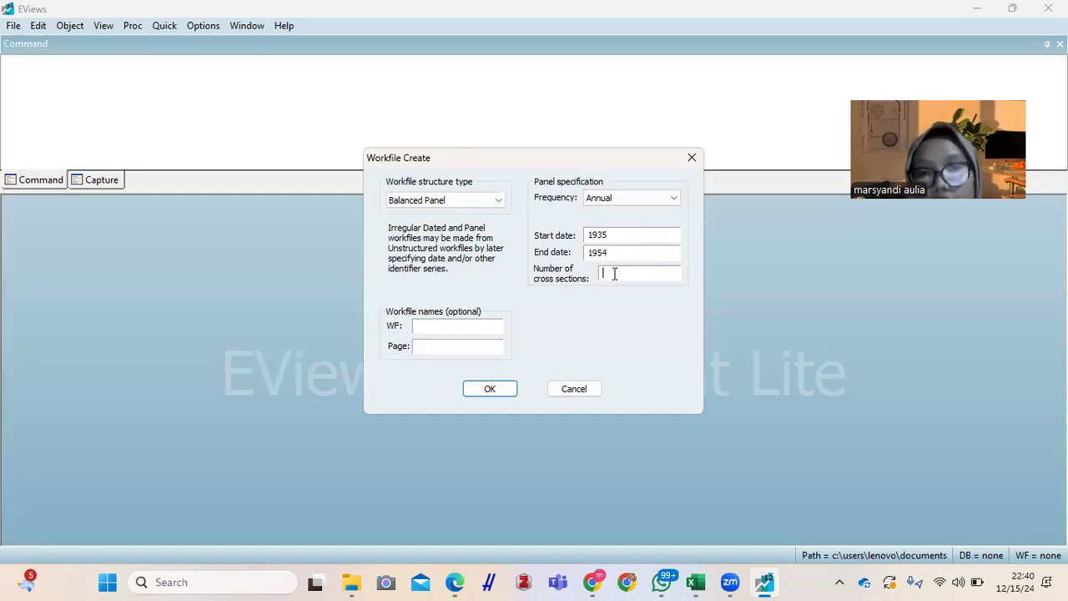
type("4")
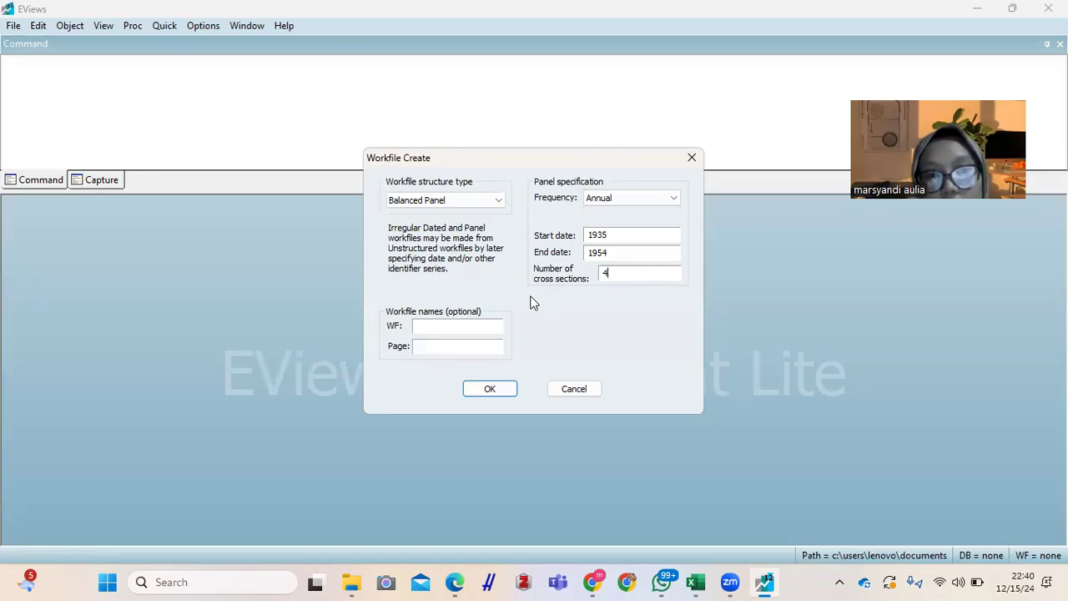
Step: Name the workfile UAS and create it
left_click(482, 324)
key("Caps_Lock")
type("UAS")
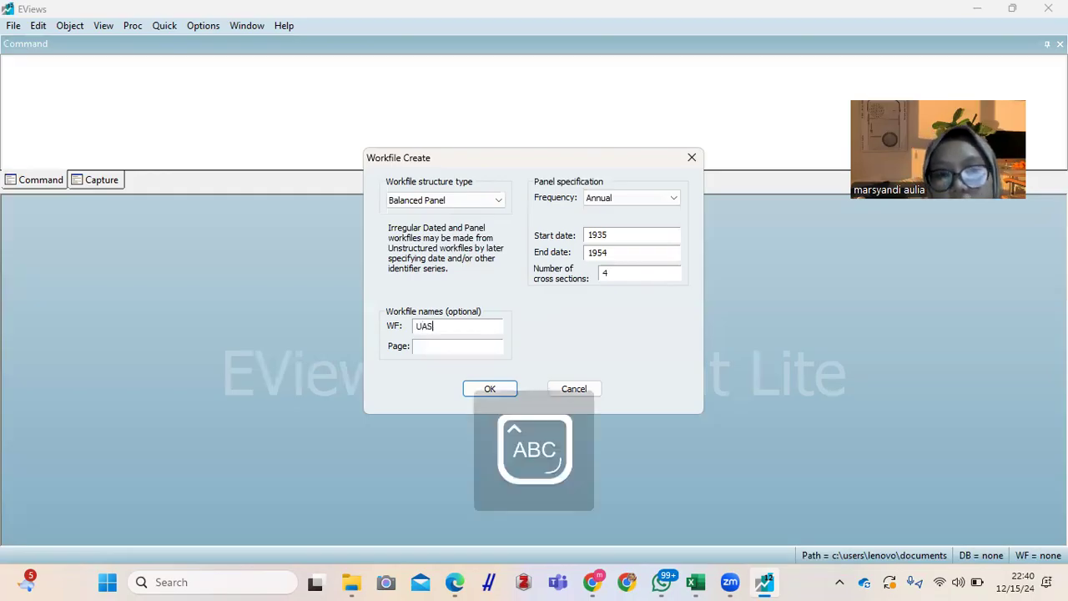
left_click(489, 389)
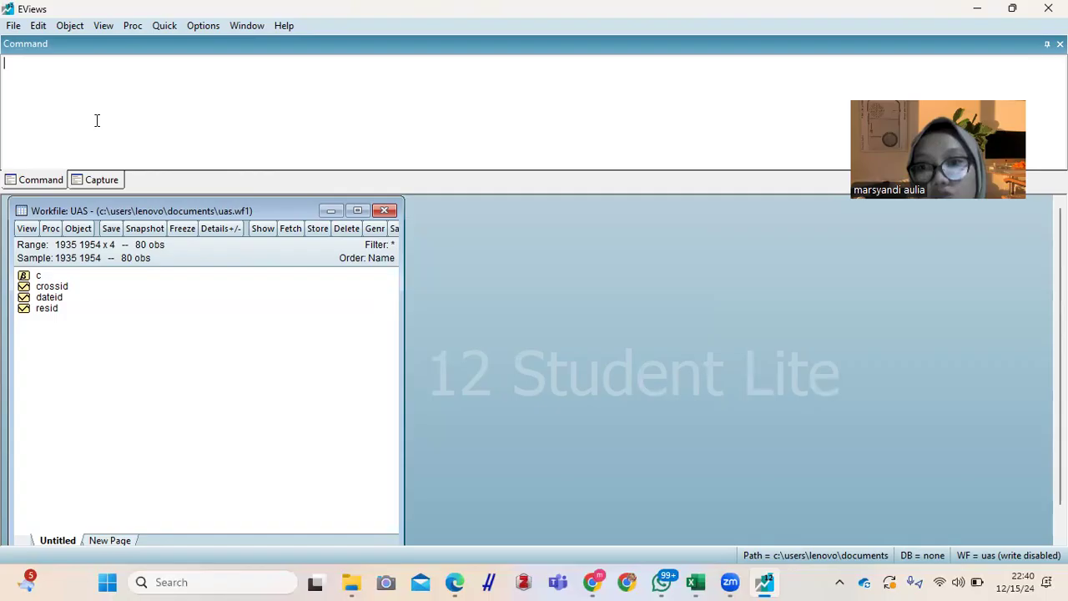
left_click(12, 26)
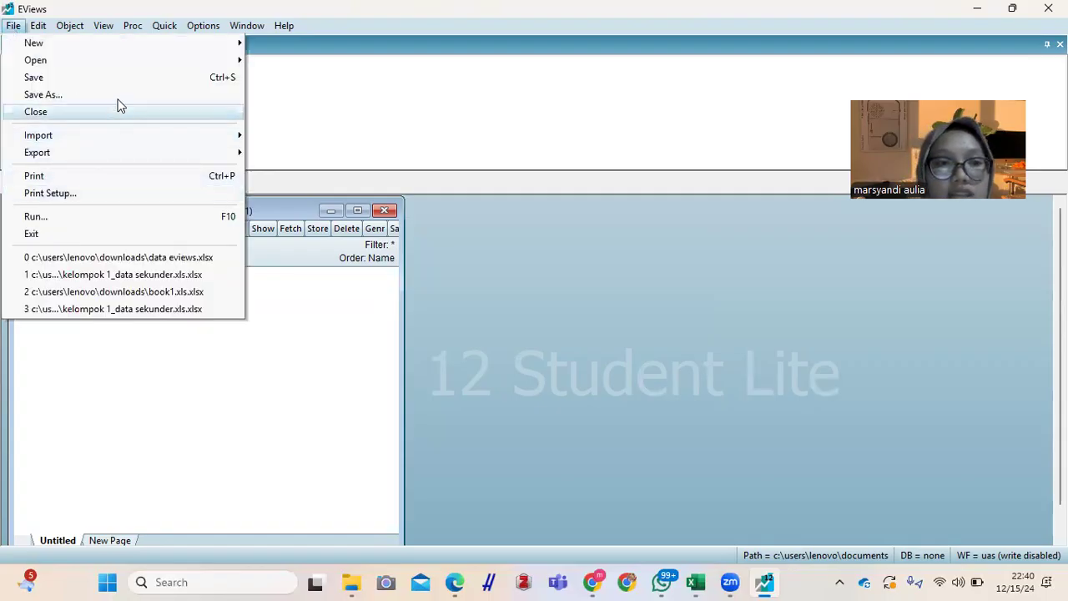
mouse_move(80, 137)
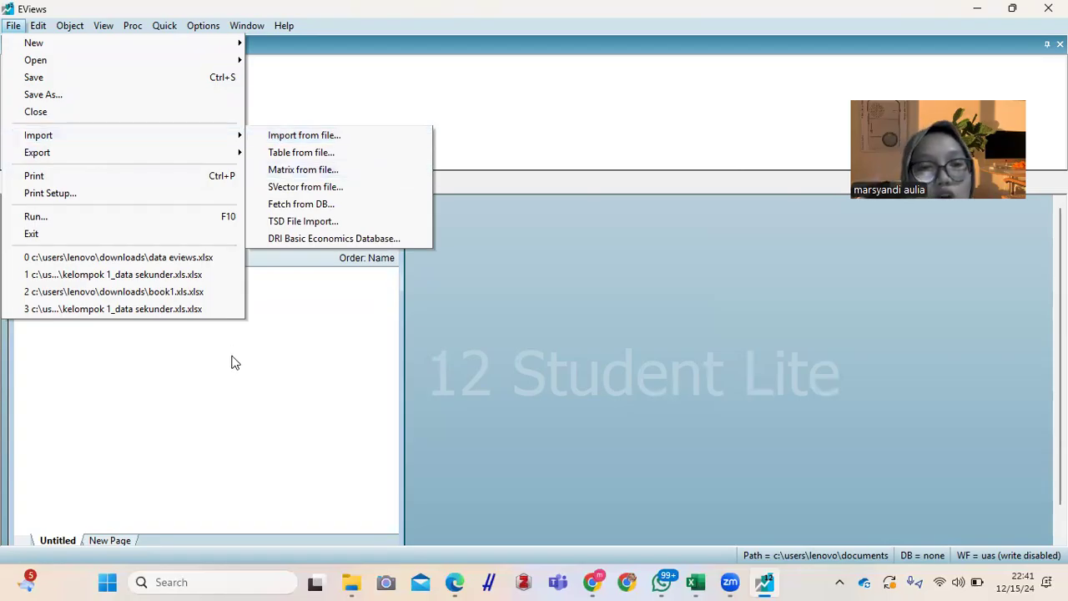
left_click(236, 384)
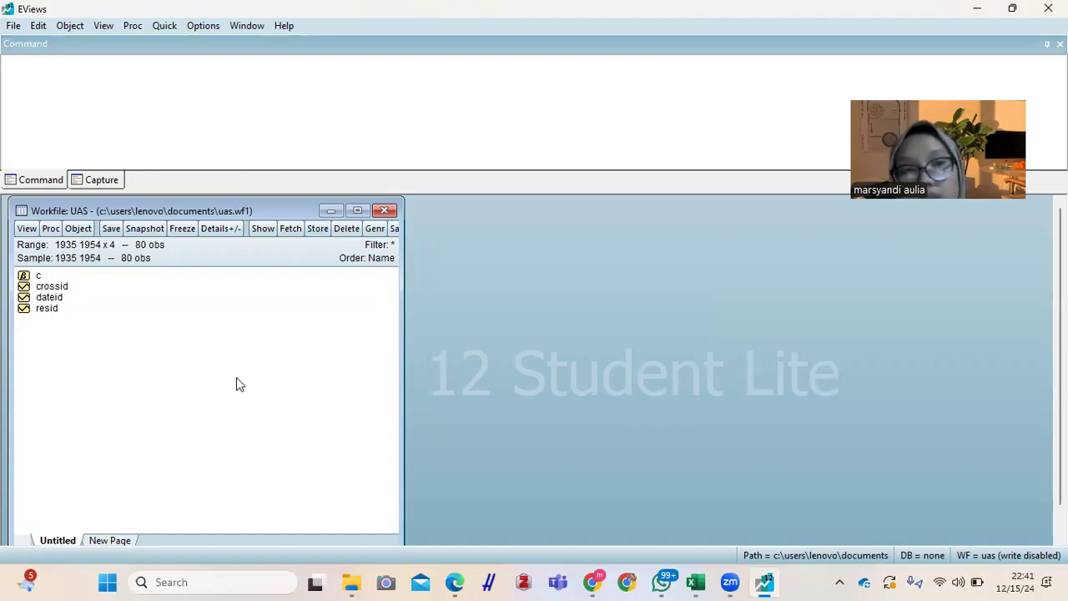
Step: Start a new object in the UAS workfile and choose Series as its type
left_click(71, 25)
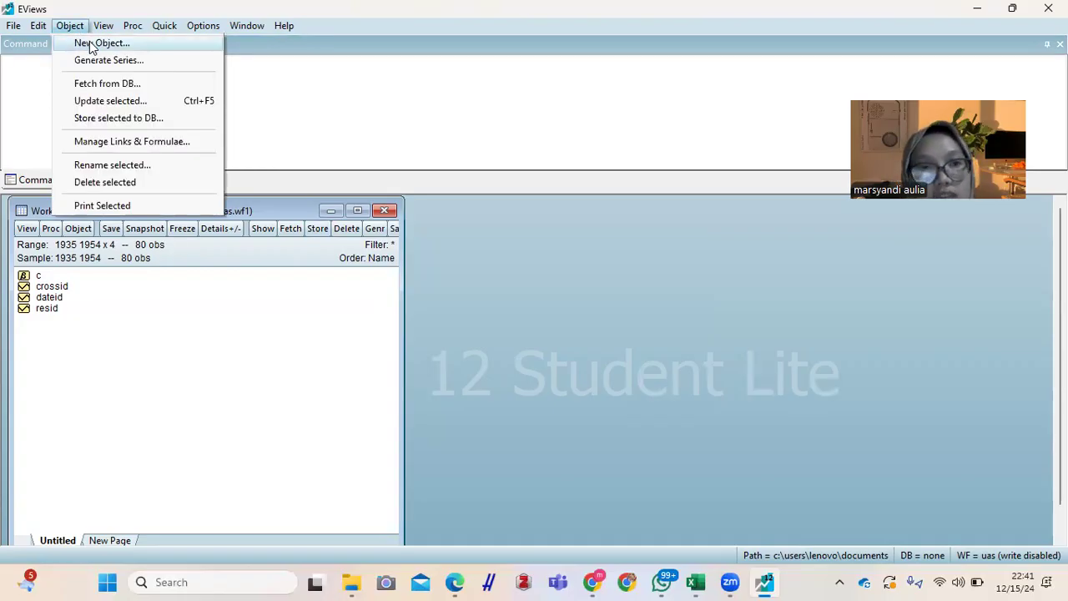
left_click(89, 41)
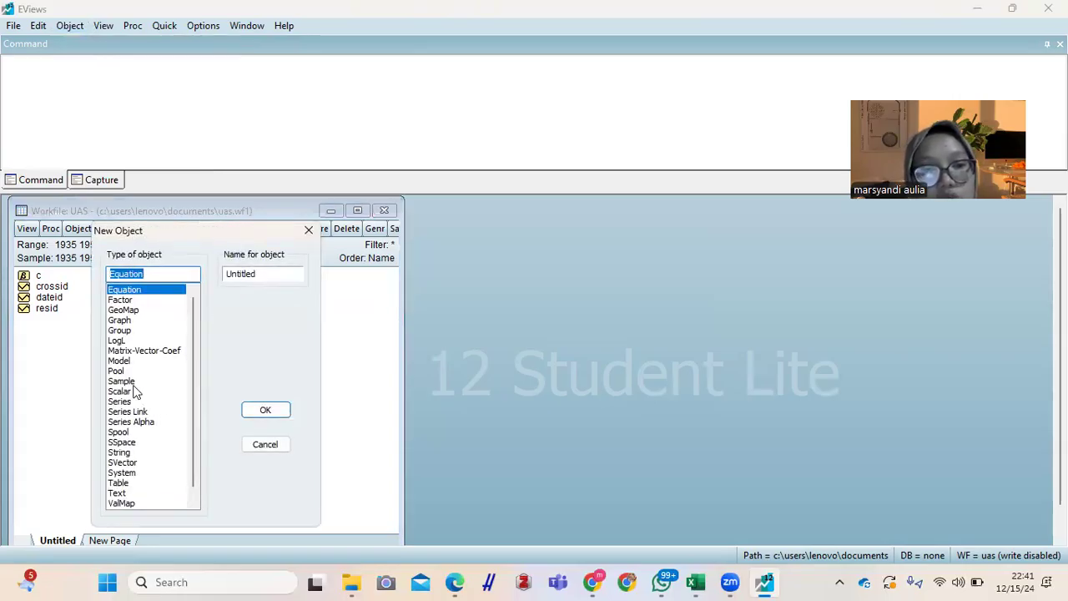
left_click(129, 402)
left_click(273, 272)
key("Caps_Lock")
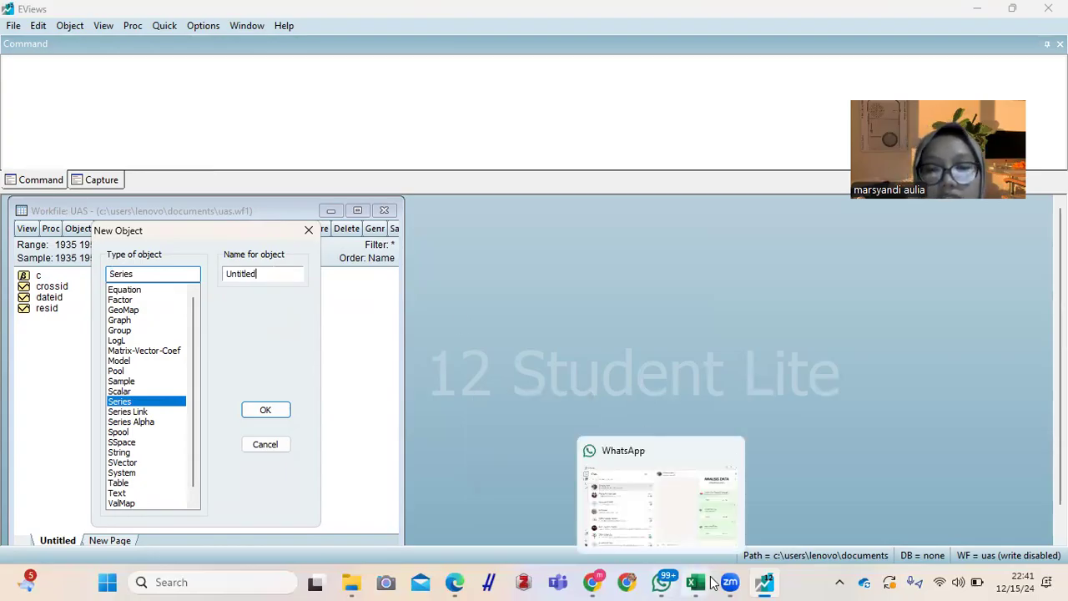
Step: Switch to the Excel workbook and check the variable names in the Data Panel sheet's header row
mouse_move(705, 582)
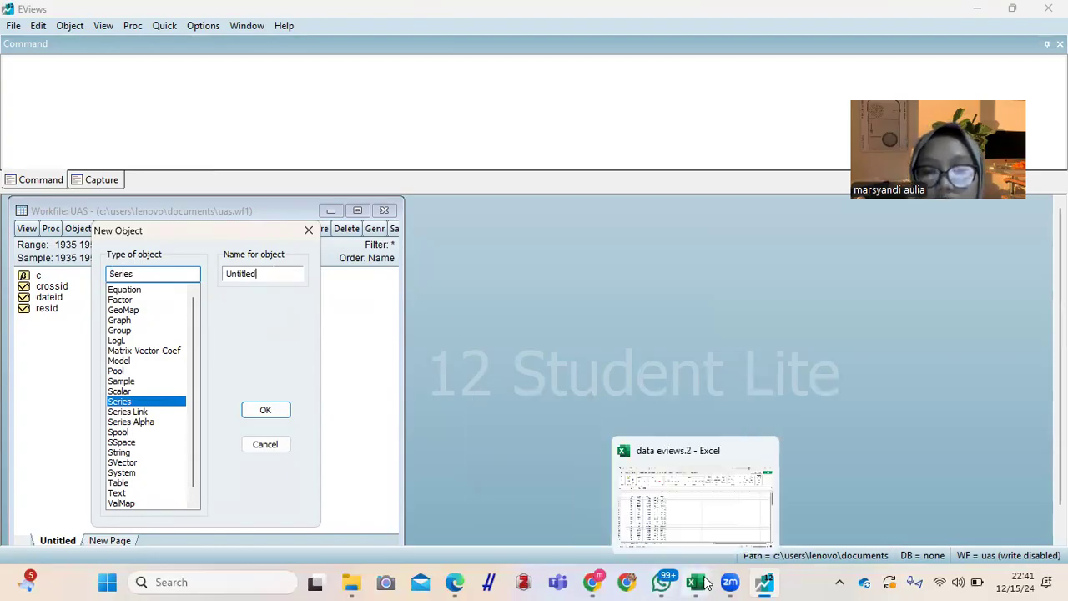
left_click(676, 494)
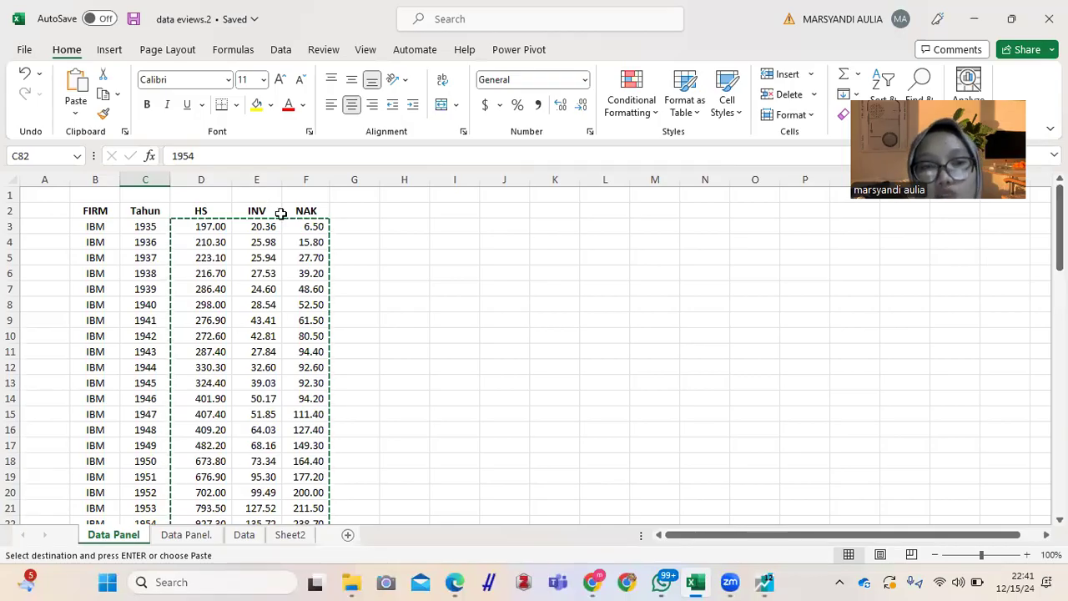
double_click(392, 211)
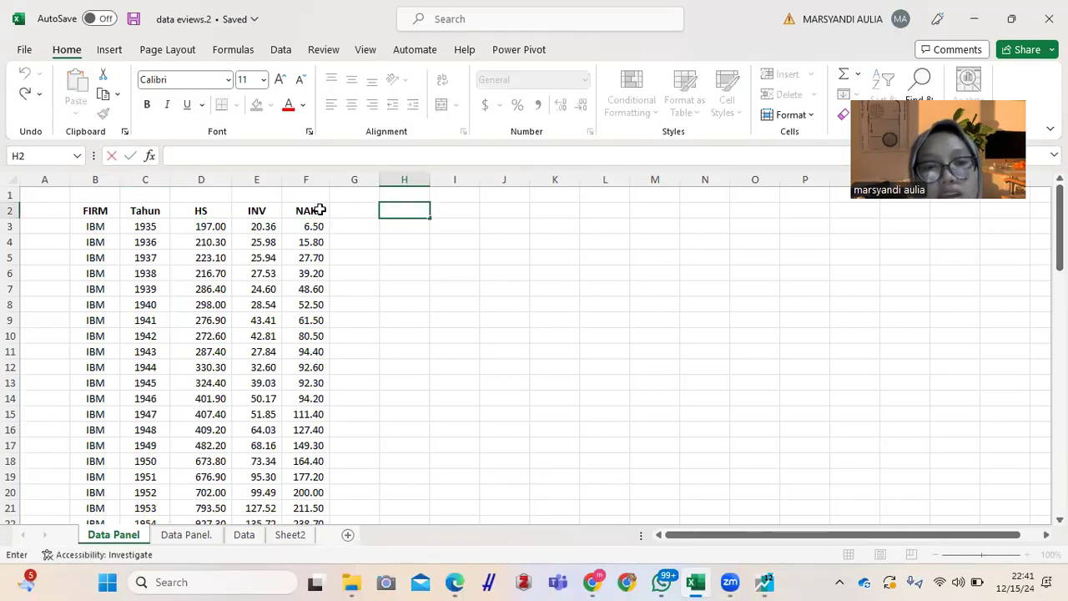
left_click(274, 215)
Step: Return to EViews, name the new series HS and create it
mouse_move(731, 581)
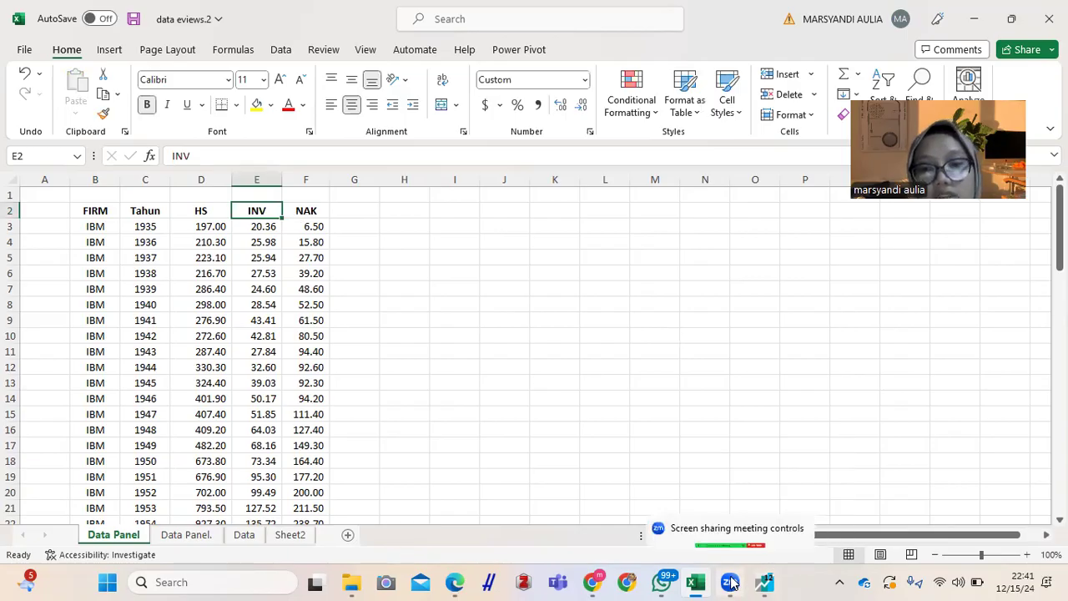
mouse_move(765, 581)
left_click(731, 512)
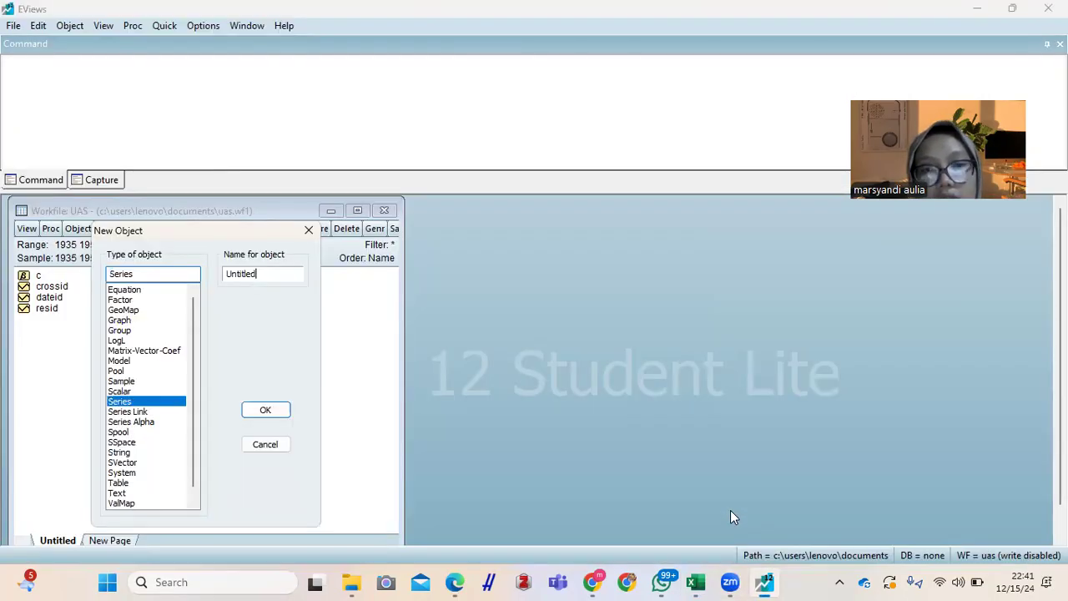
left_click_drag(278, 273, 221, 273)
type("HS")
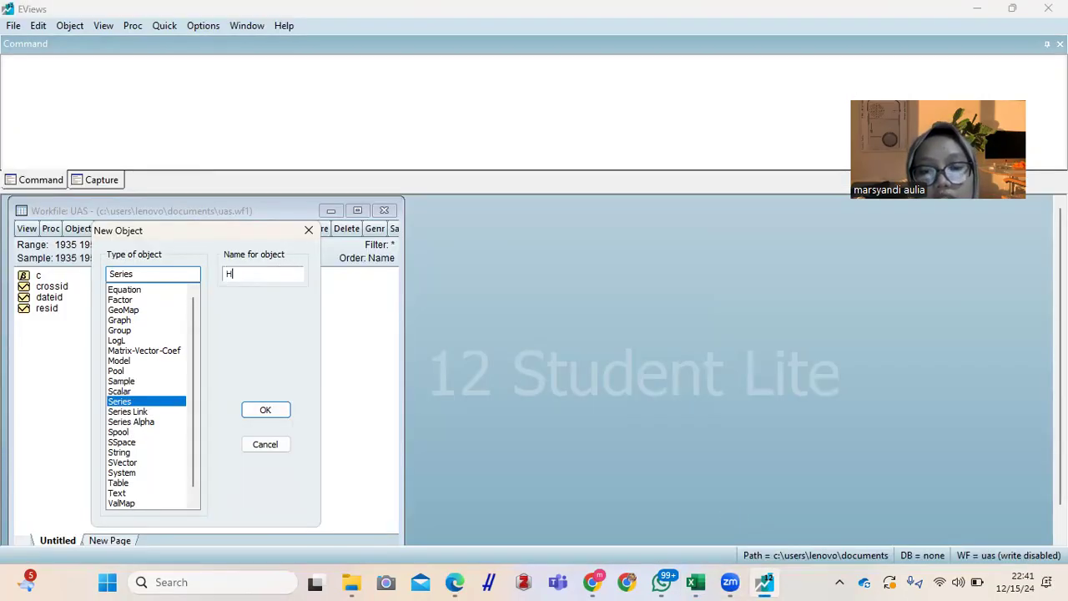
left_click(265, 410)
Step: Create another series object named INV in the workfile
left_click(70, 26)
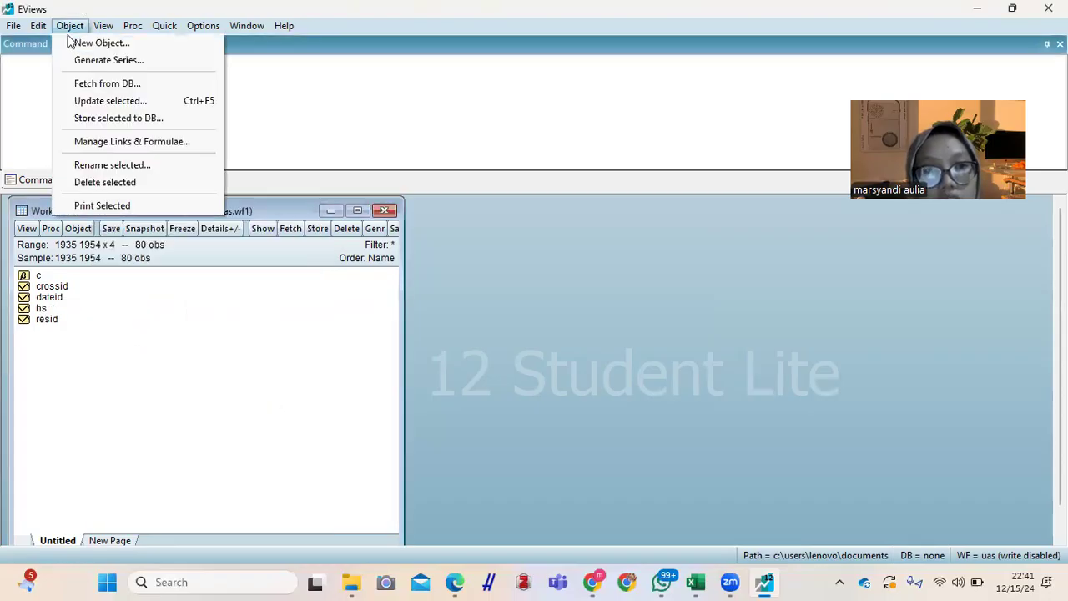
left_click(98, 41)
double_click(266, 273)
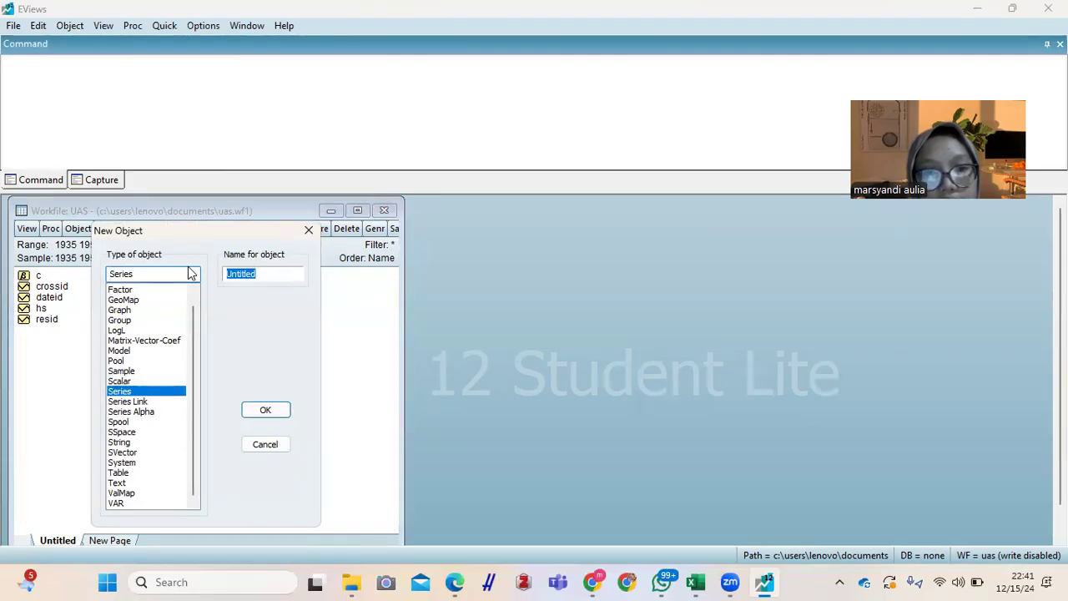
type("INV")
left_click(264, 410)
Step: Create a third series object named NAK in the workfile
left_click(69, 25)
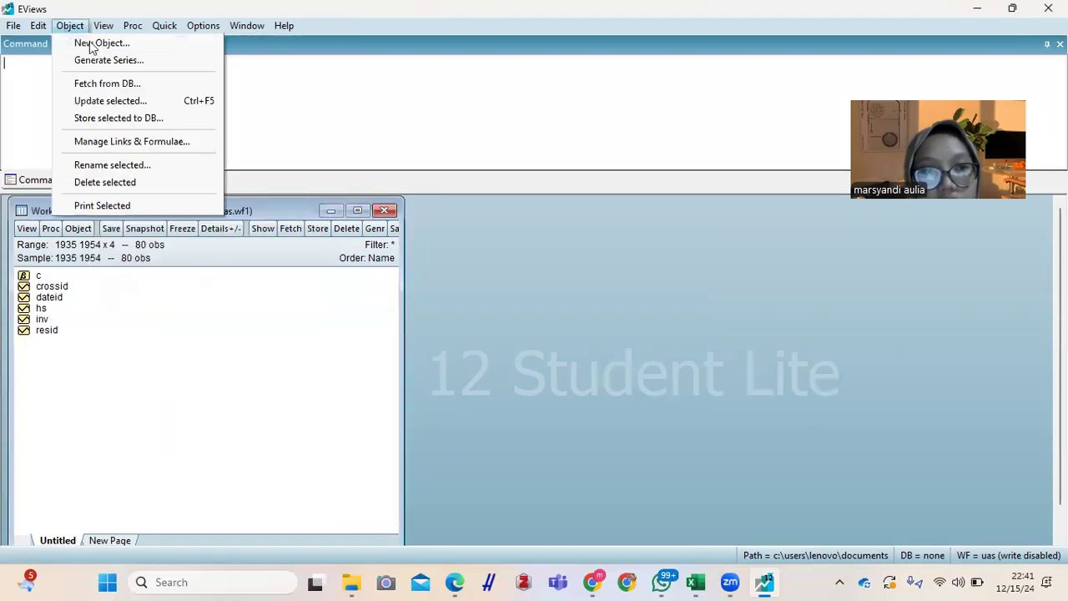
left_click(105, 43)
double_click(268, 273)
type("NAK")
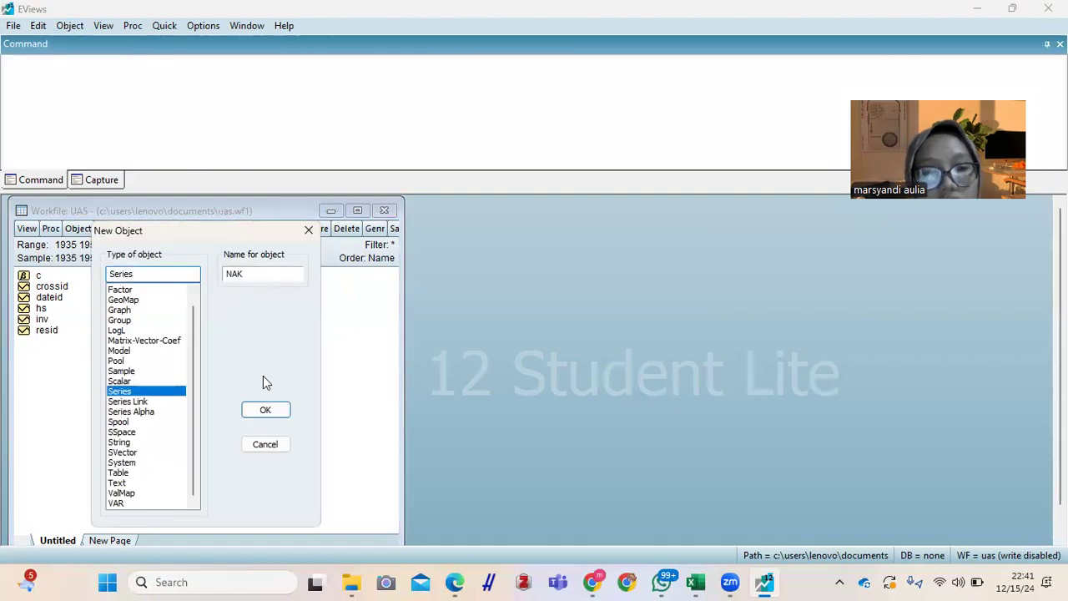
left_click(264, 410)
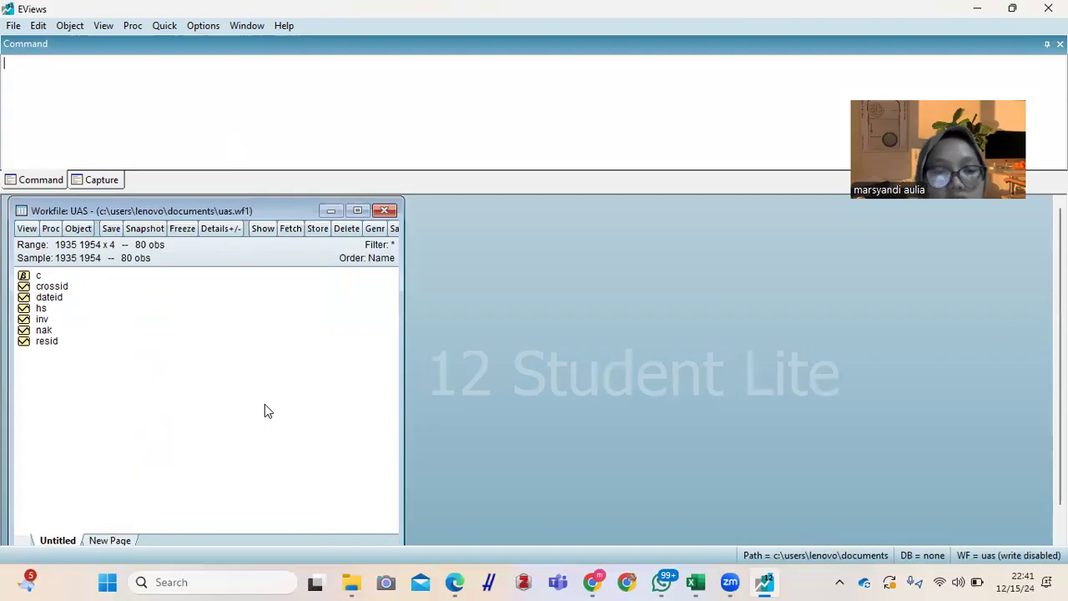
Step: Open the hs, inv and nak series together as a group and place its window beside the workfile
left_click(59, 310)
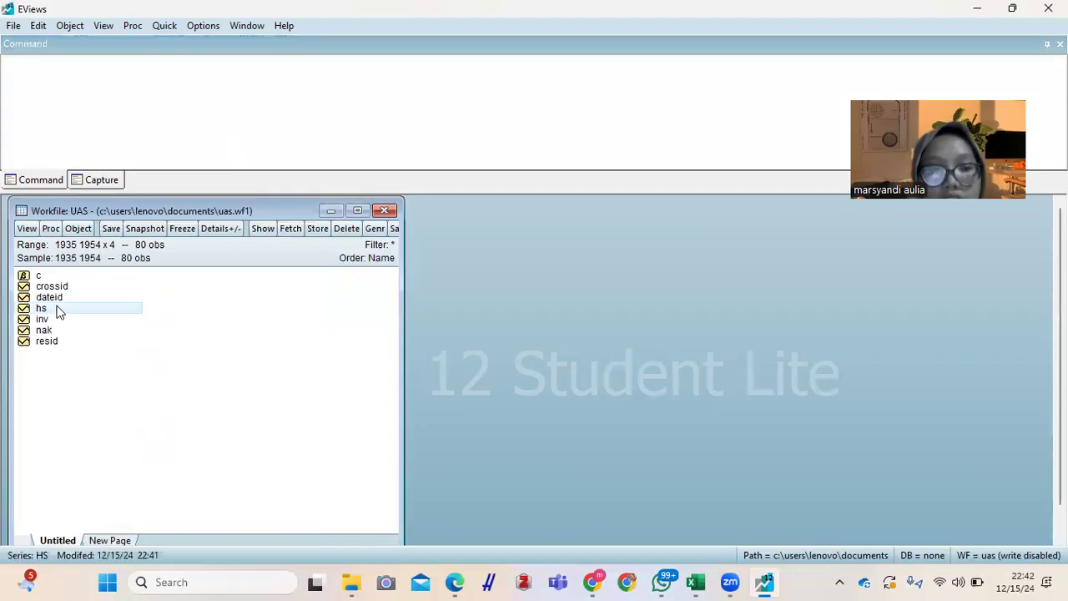
key("shift+Down")
key("shift+Down")
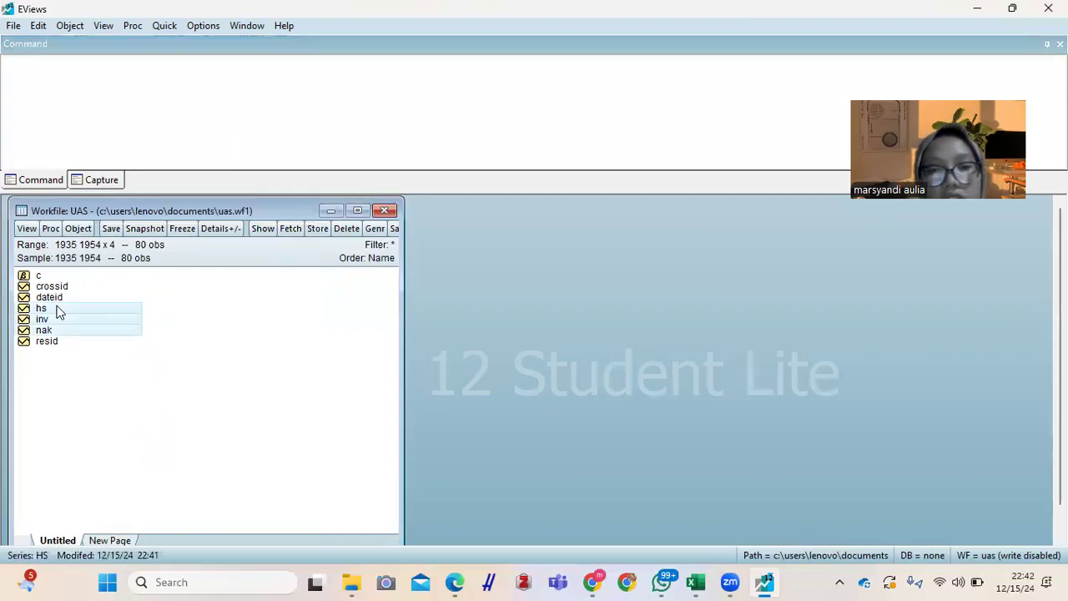
right_click(59, 312)
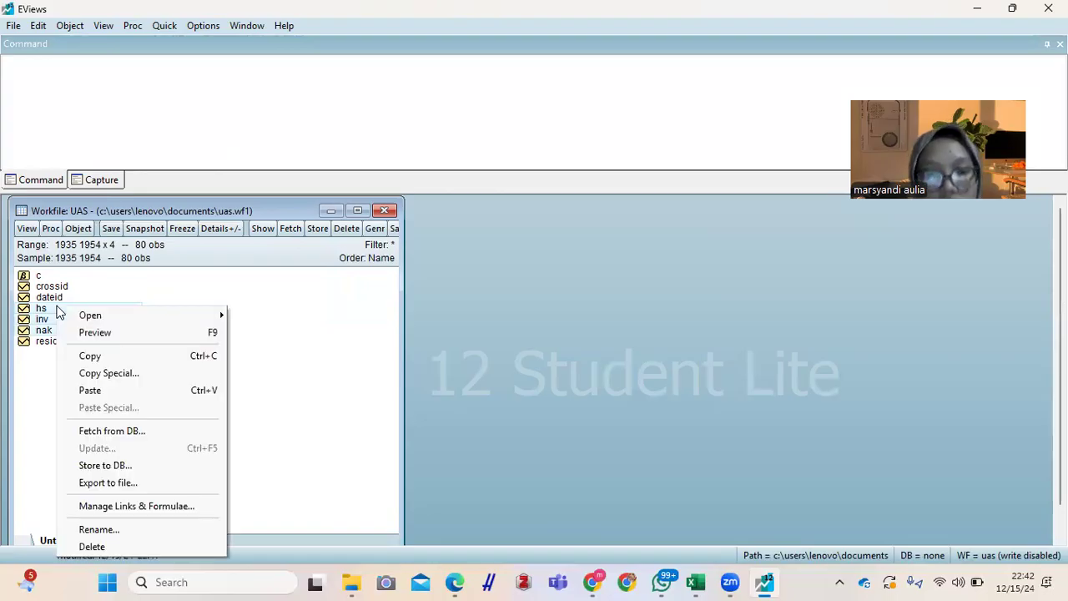
mouse_move(88, 321)
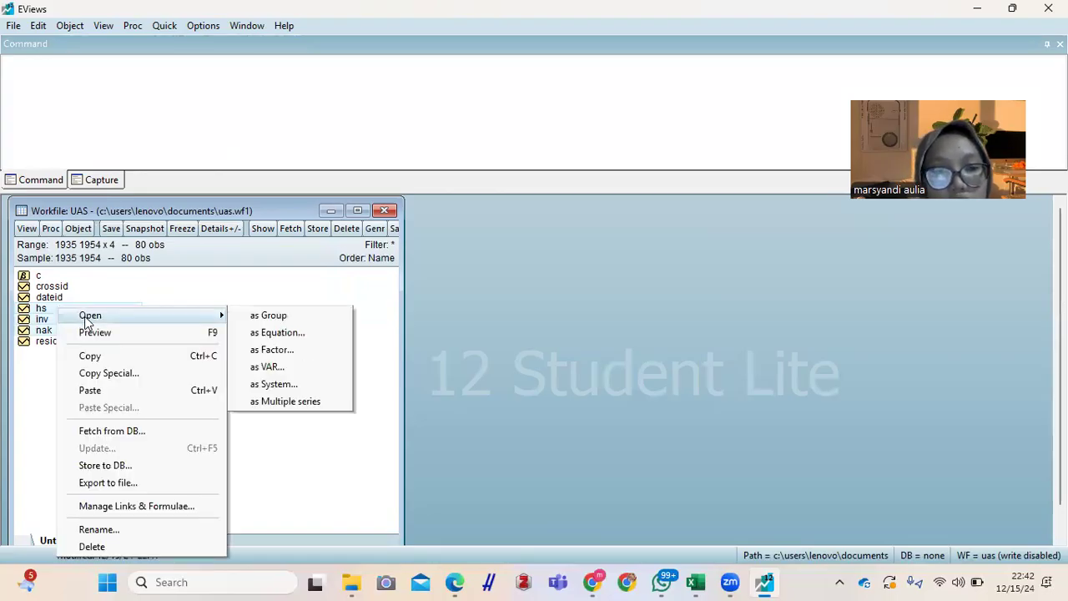
left_click(269, 315)
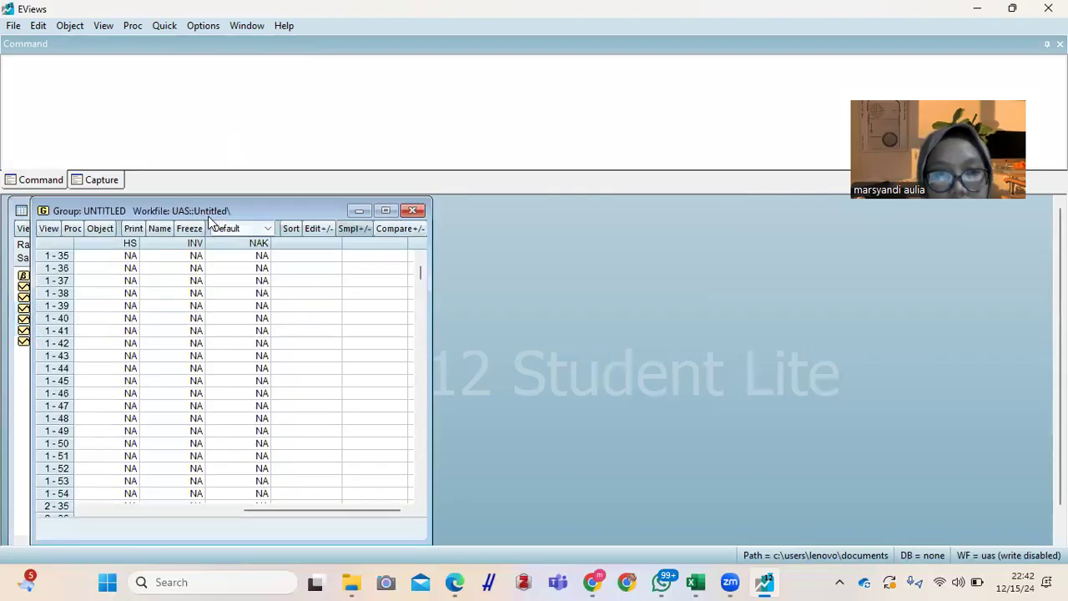
left_click_drag(202, 209, 627, 218)
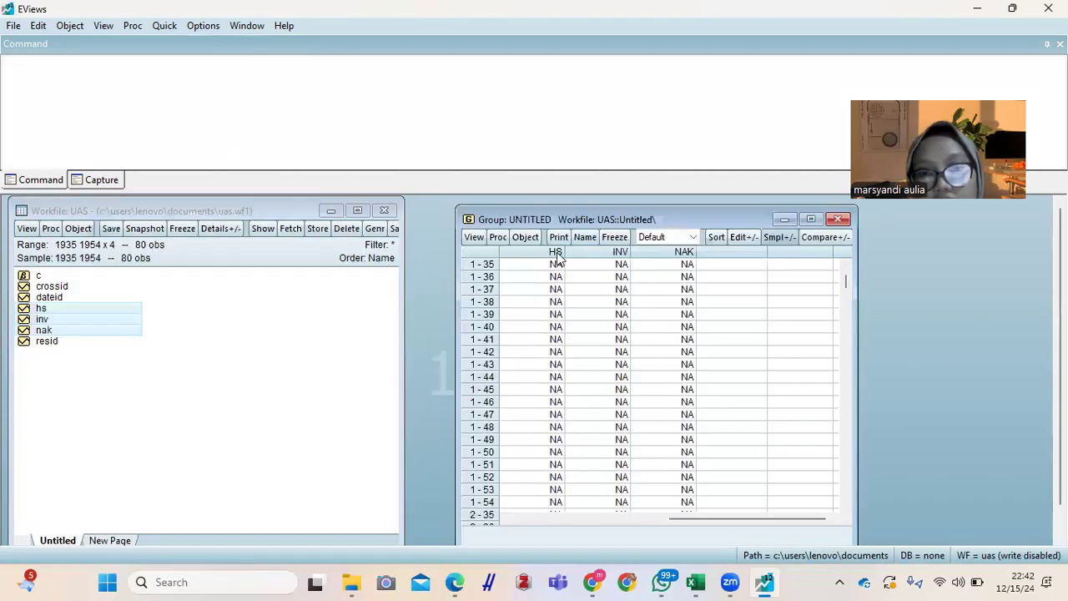
Step: Select the group's first HS cell, then switch to Excel and copy the range D3:F82 from the Data Panel sheet
left_click(556, 265)
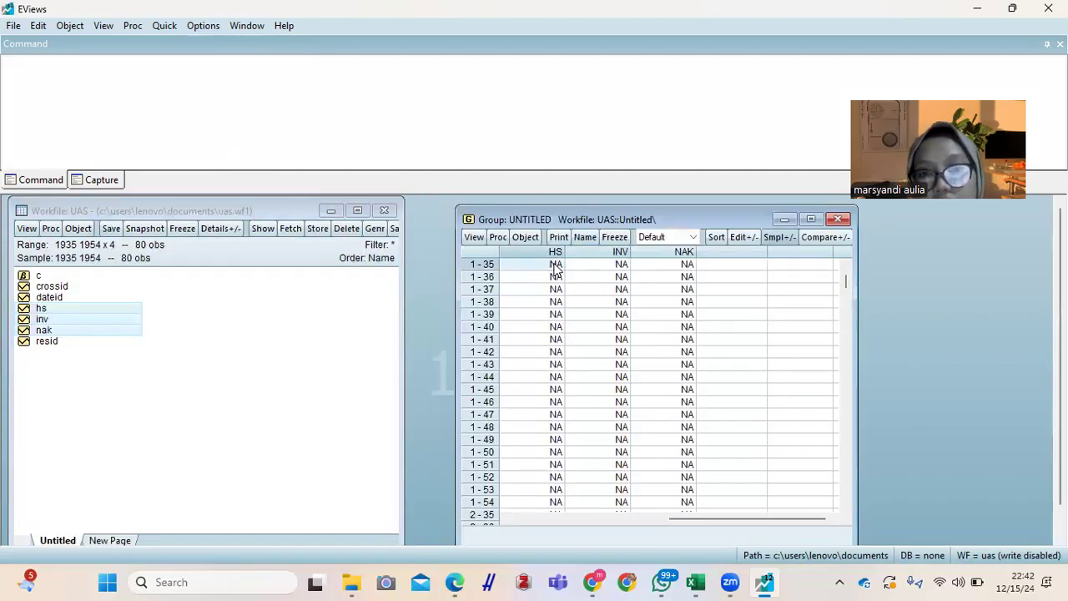
mouse_move(705, 581)
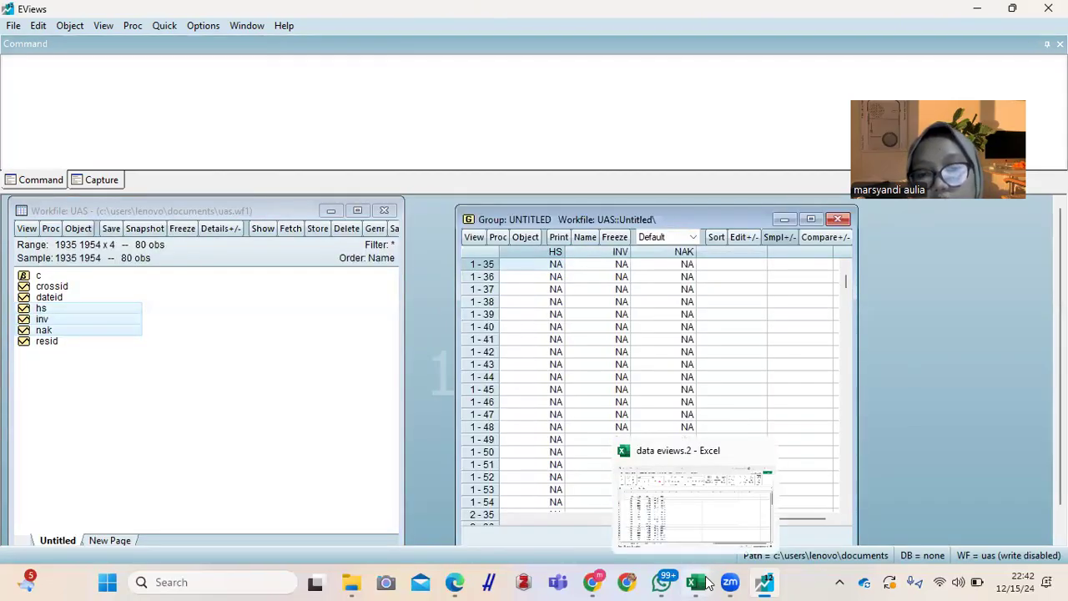
left_click(694, 471)
left_click_drag(188, 235, 313, 494)
key("ctrl+c")
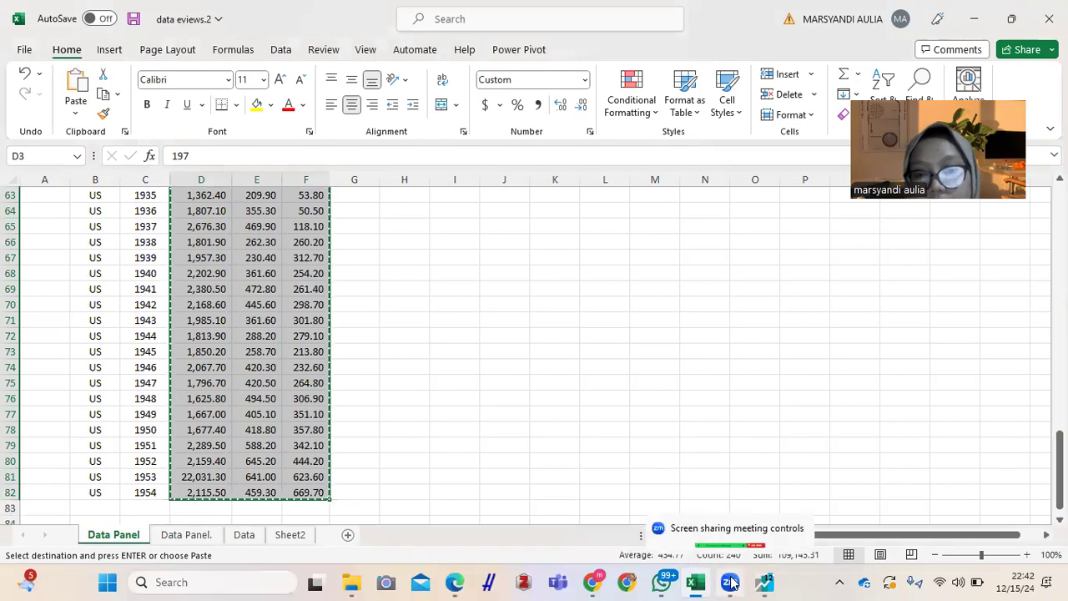
Step: Return to EViews and paste the copied data into the group from the first HS cell, allowing the switch to edit mode
mouse_move(763, 577)
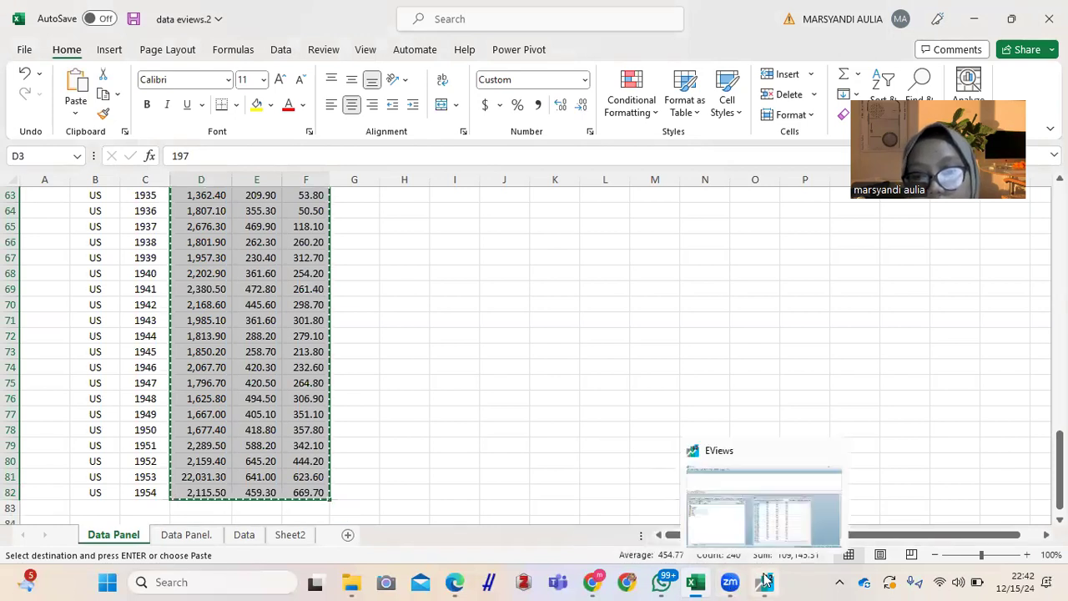
left_click(733, 512)
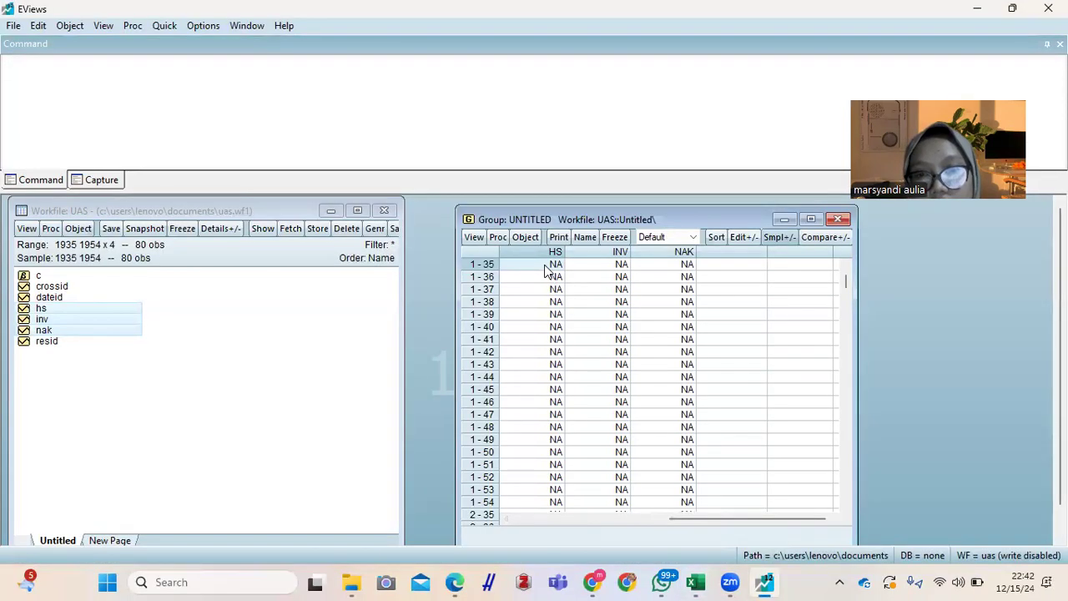
key("ctrl+v")
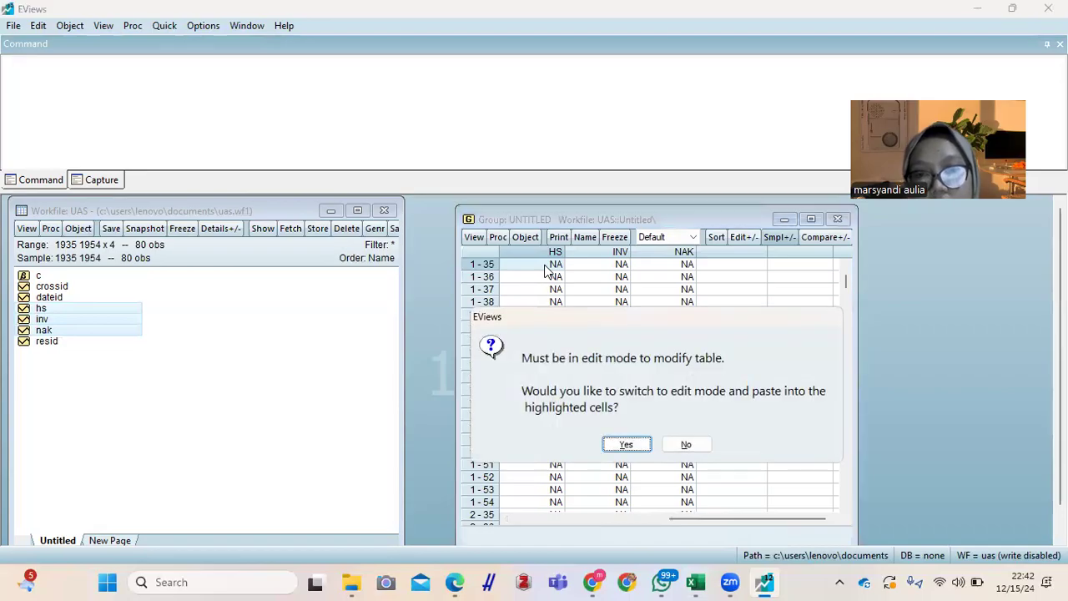
left_click(625, 443)
left_click(648, 307)
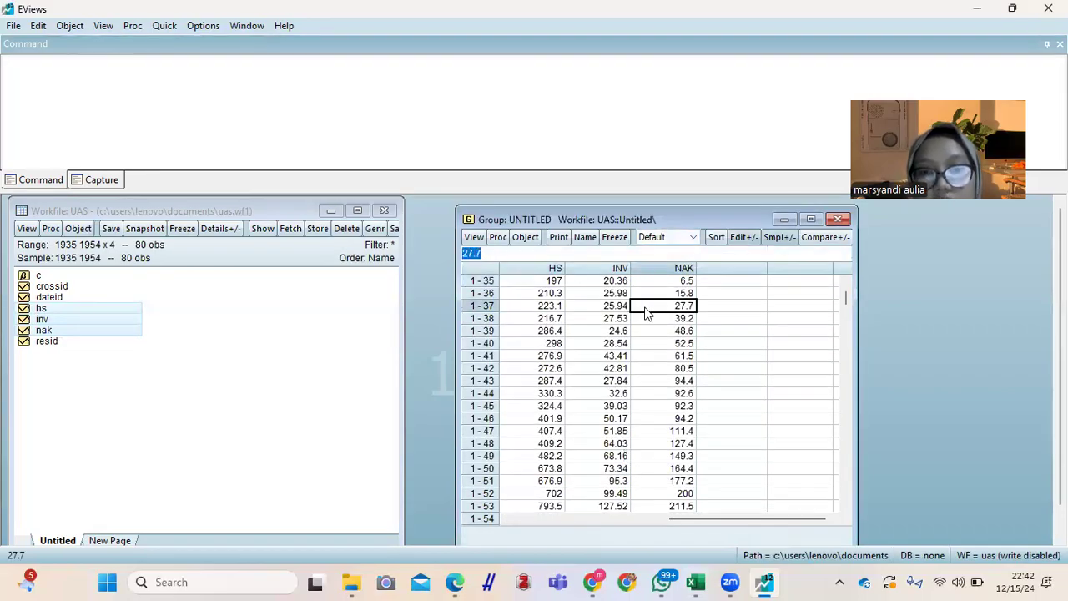
Step: Review the pasted HS, INV and NAK values down to the group's last row
left_click_drag(714, 210, 607, 201)
key("Down")
key("Down")
key("Down")
key("Down")
key("Down")
key("Down")
key("Down")
key("Down")
key("Down")
key("Down")
key("Down")
key("Down")
key("Down")
key("Down")
key("Down")
key("Down")
key("Down")
key("Down")
key("Down")
key("Down")
key("Down")
key("Down")
key("Down")
key("Down")
key("Down")
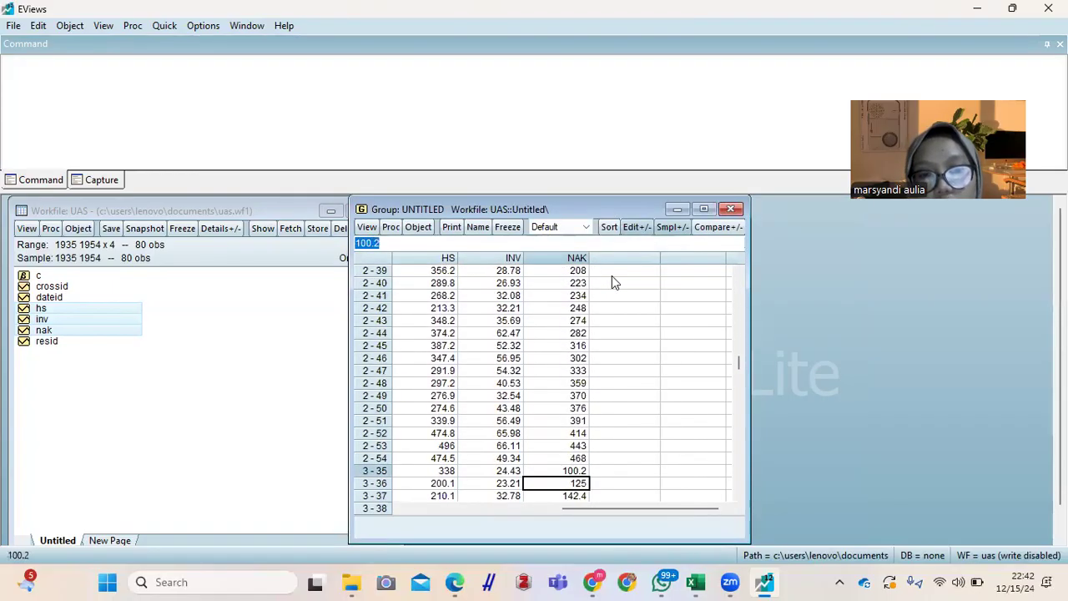
key("Down")
key("Down")
key("Down")
key("Down")
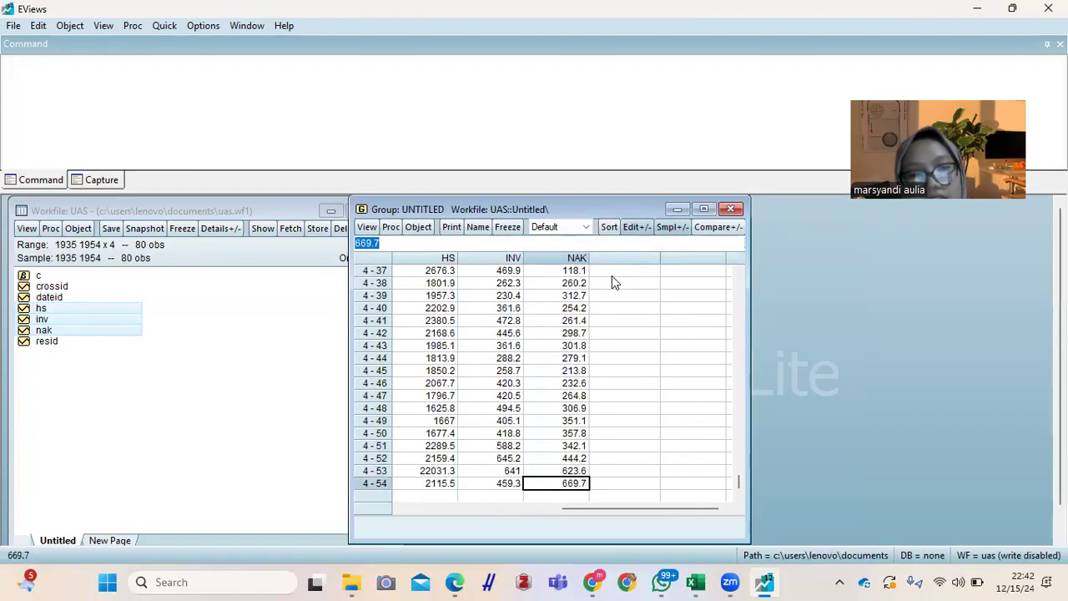
Step: Close the untitled group window, deleting the group, and clear the series selection in the workfile
left_click(731, 210)
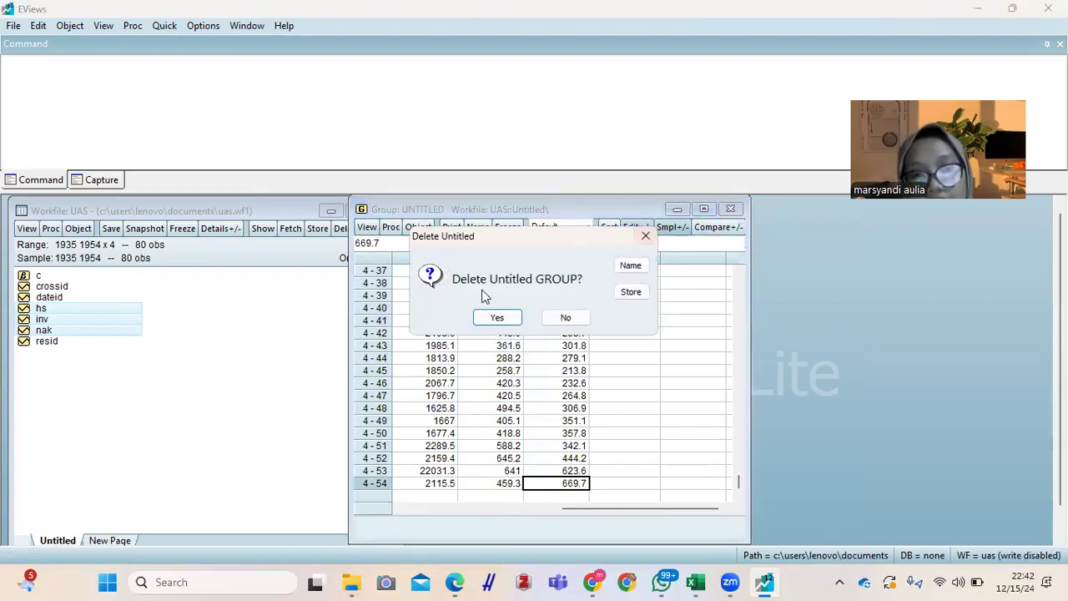
left_click(501, 318)
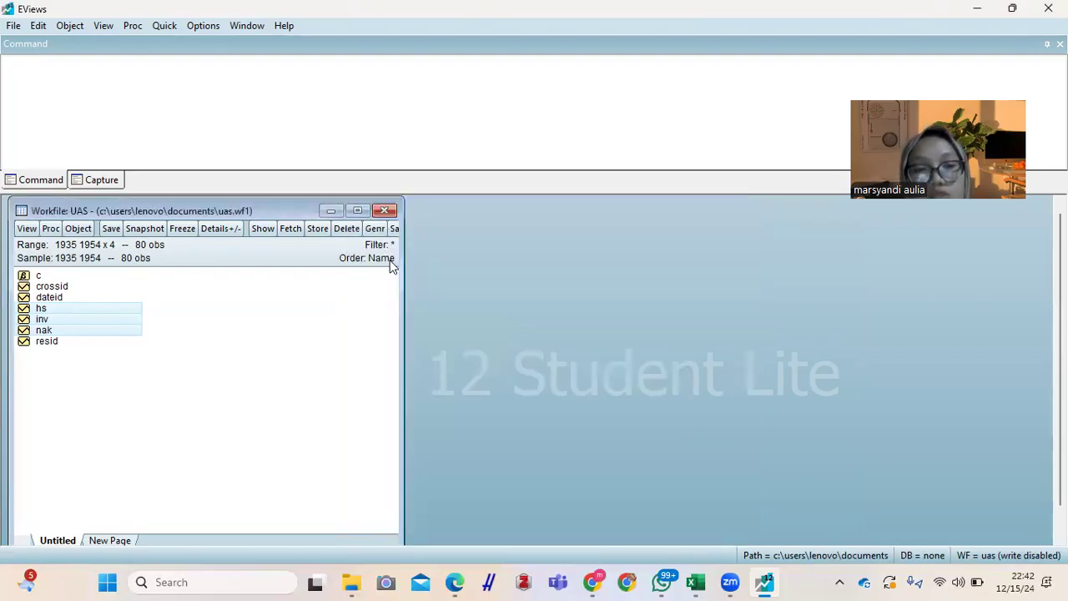
left_click(248, 365)
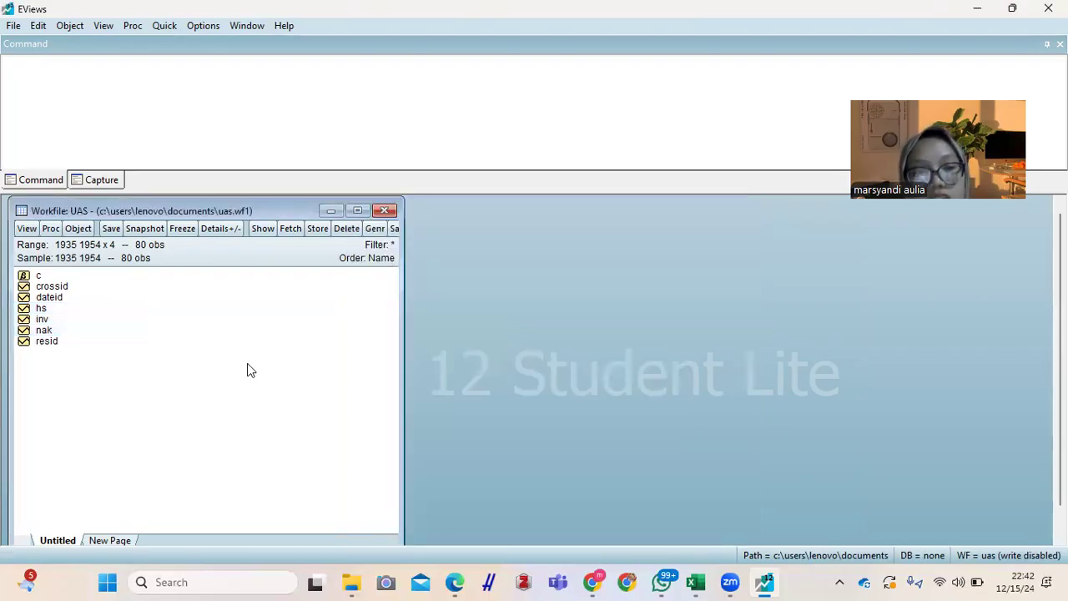
Step: Open the hs, inv and nak series individually to check their data, and close their windows
double_click(40, 309)
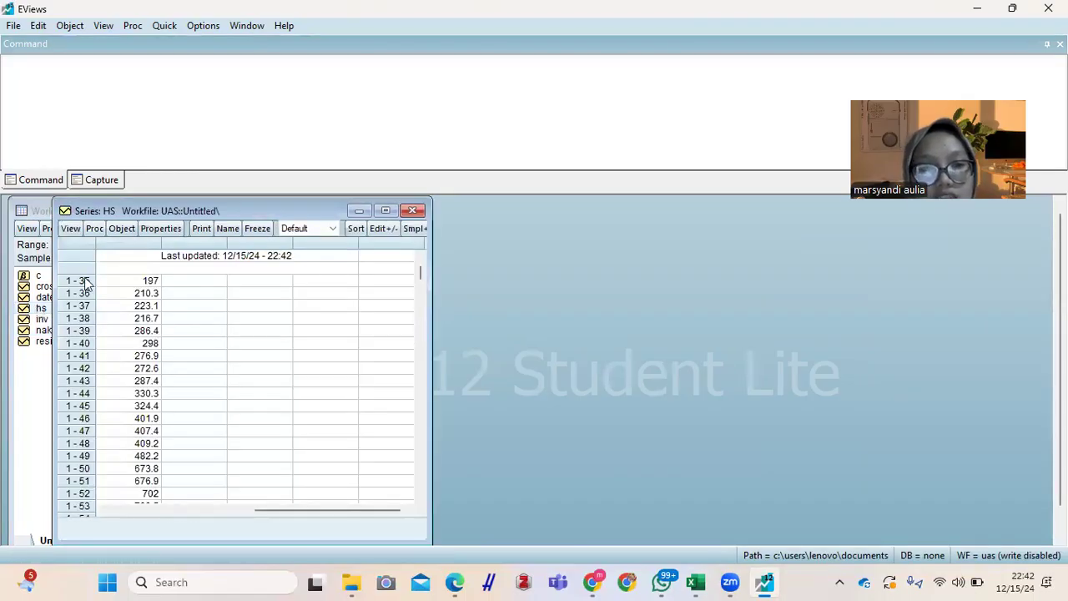
left_click_drag(247, 208, 314, 205)
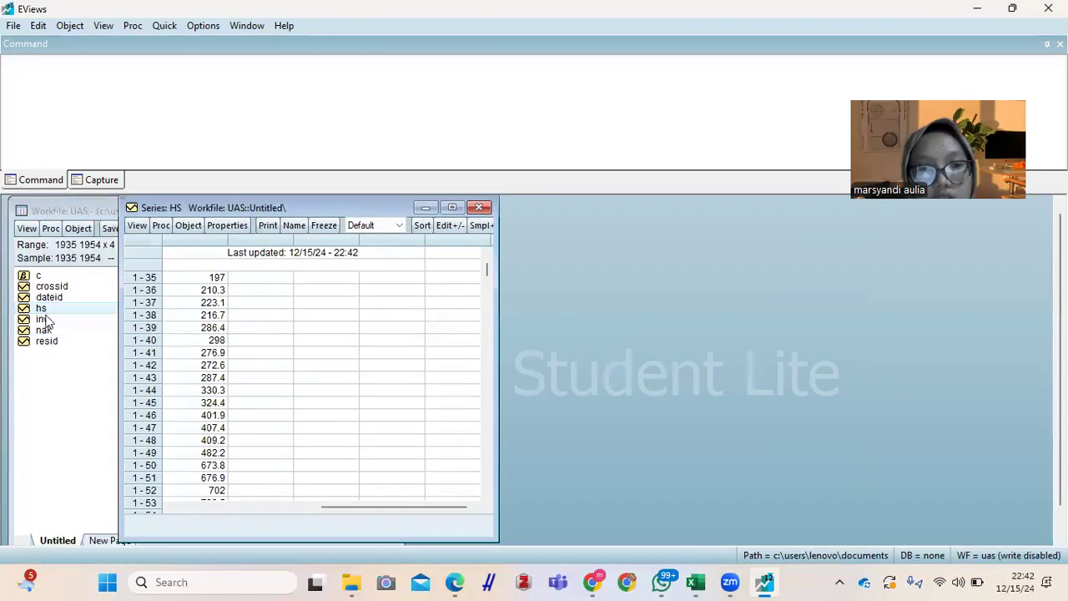
double_click(41, 319)
double_click(44, 331)
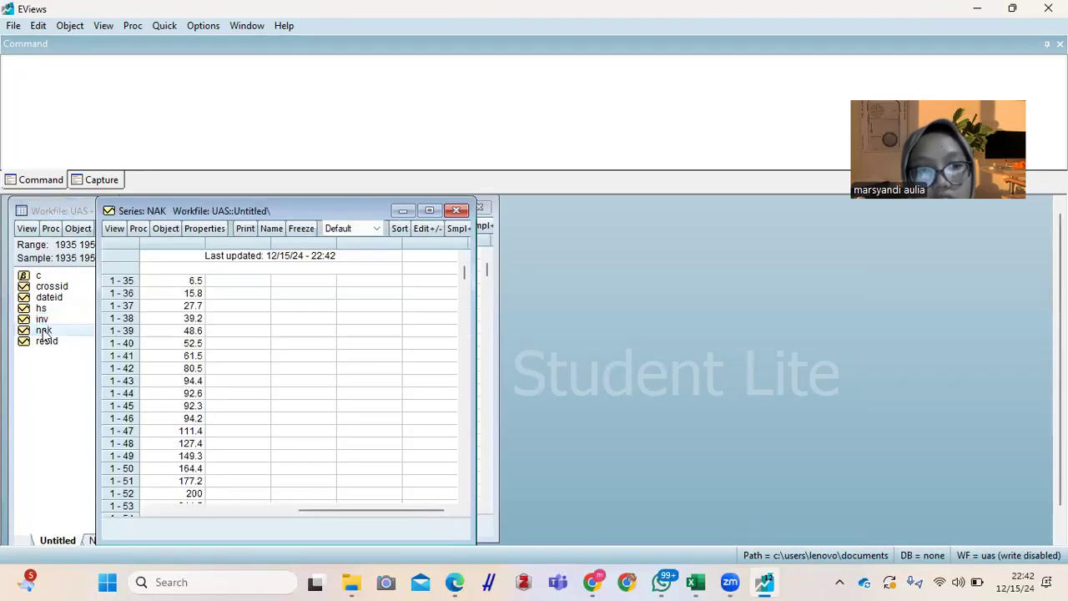
left_click(459, 211)
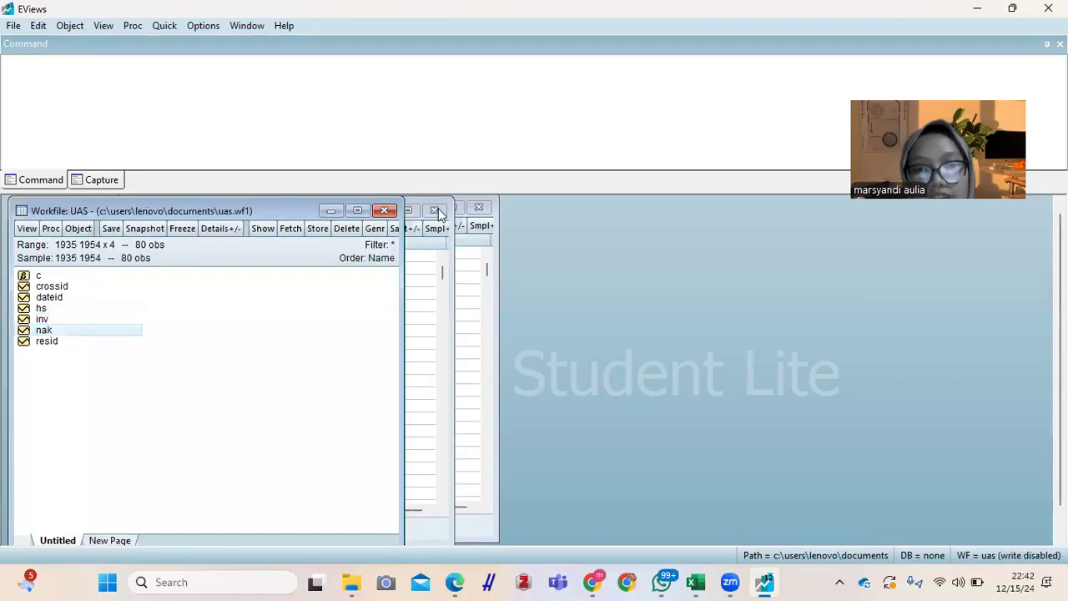
left_click(435, 209)
left_click(478, 208)
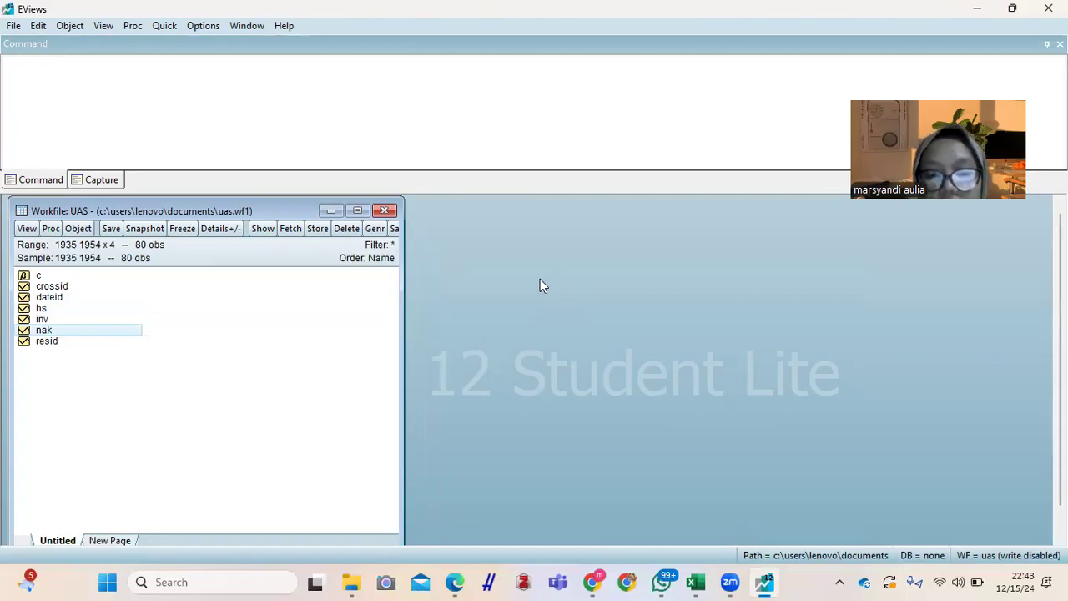
Step: Start a new equation estimation and enter log(inv) as the dependent variable
left_click(164, 26)
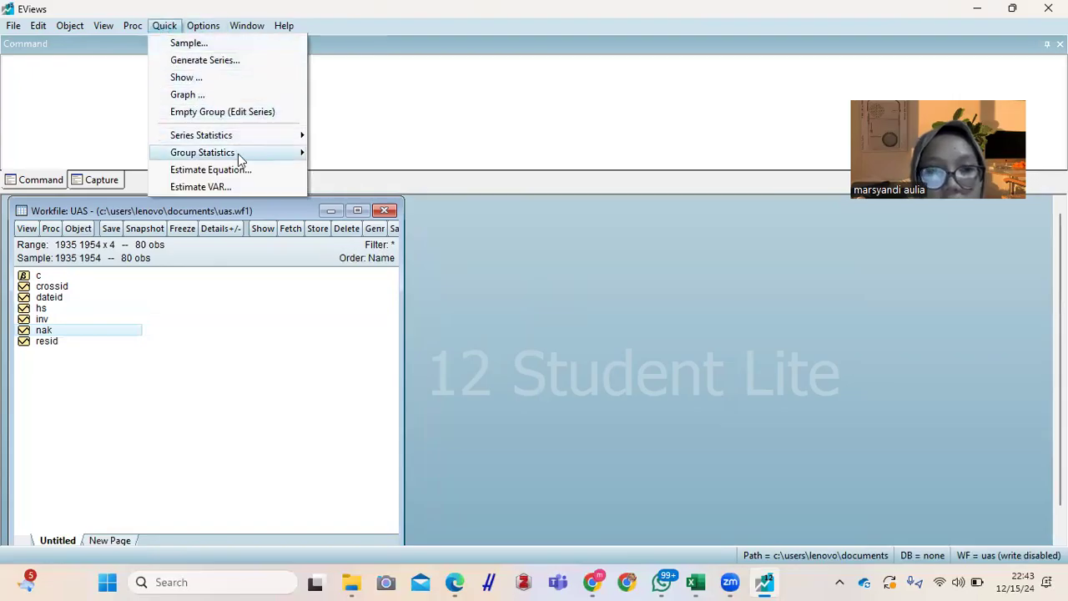
left_click(209, 170)
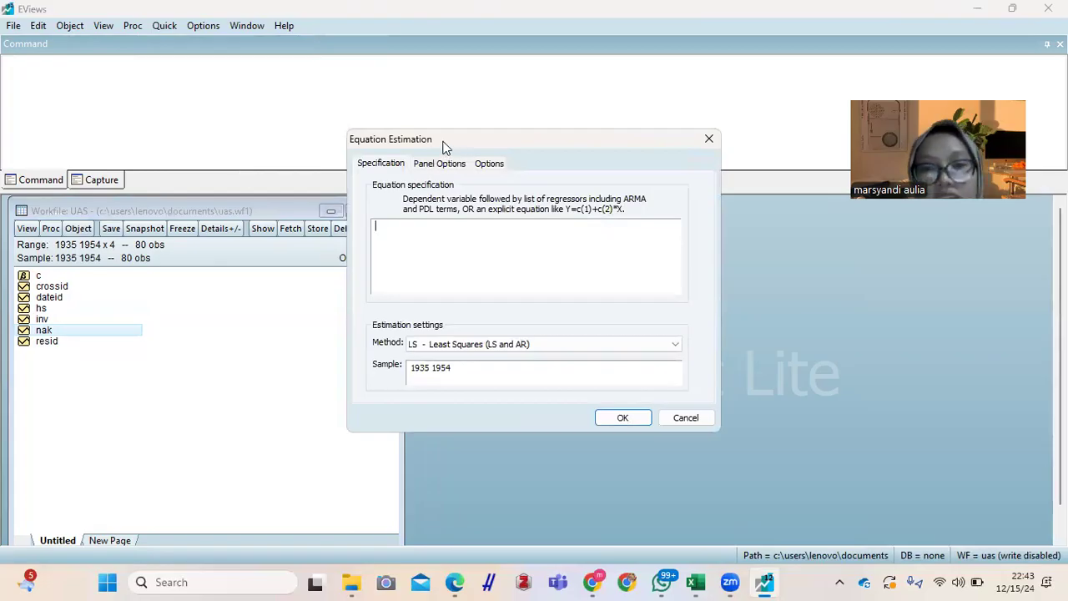
left_click_drag(445, 147, 547, 221)
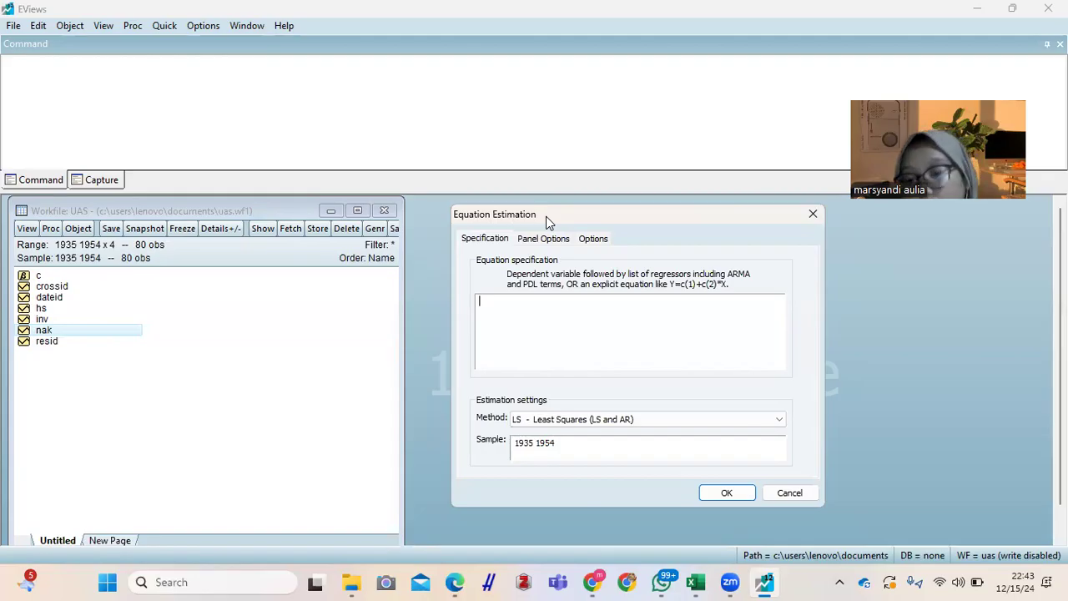
type("log")
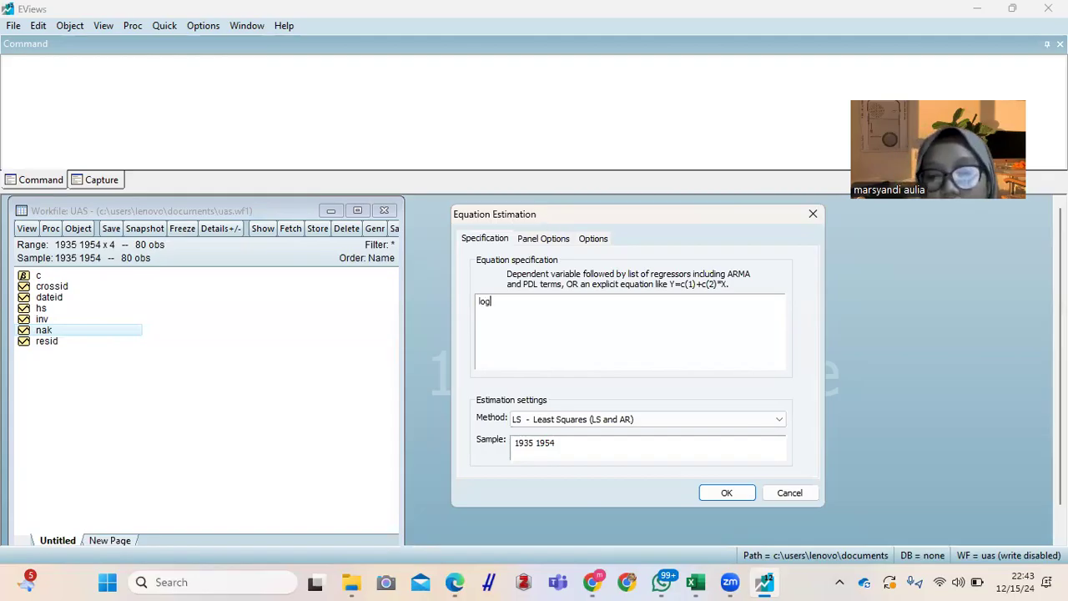
type("(")
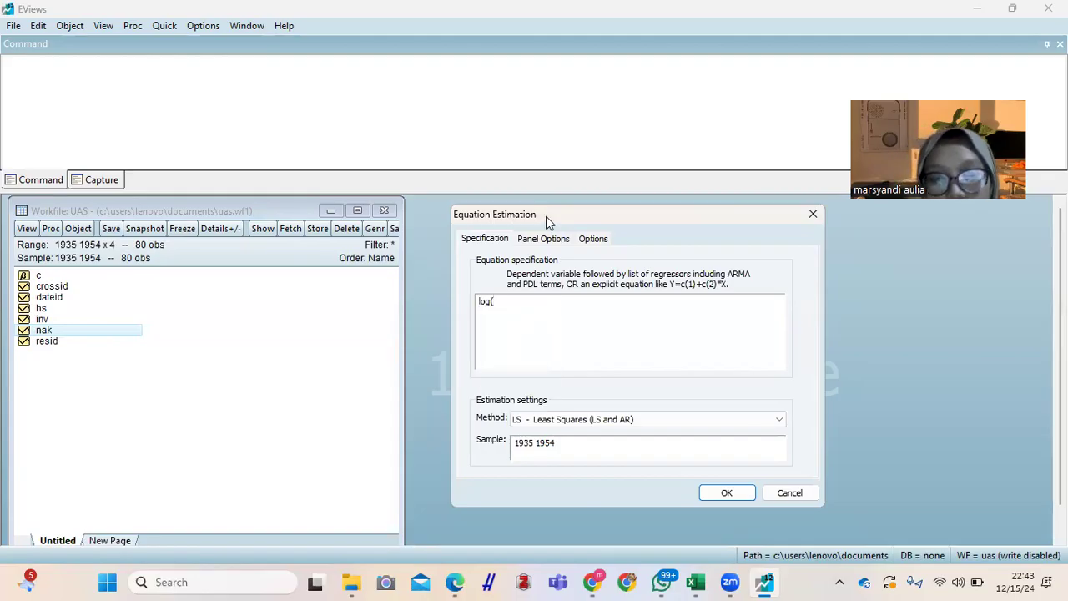
type("inv) ")
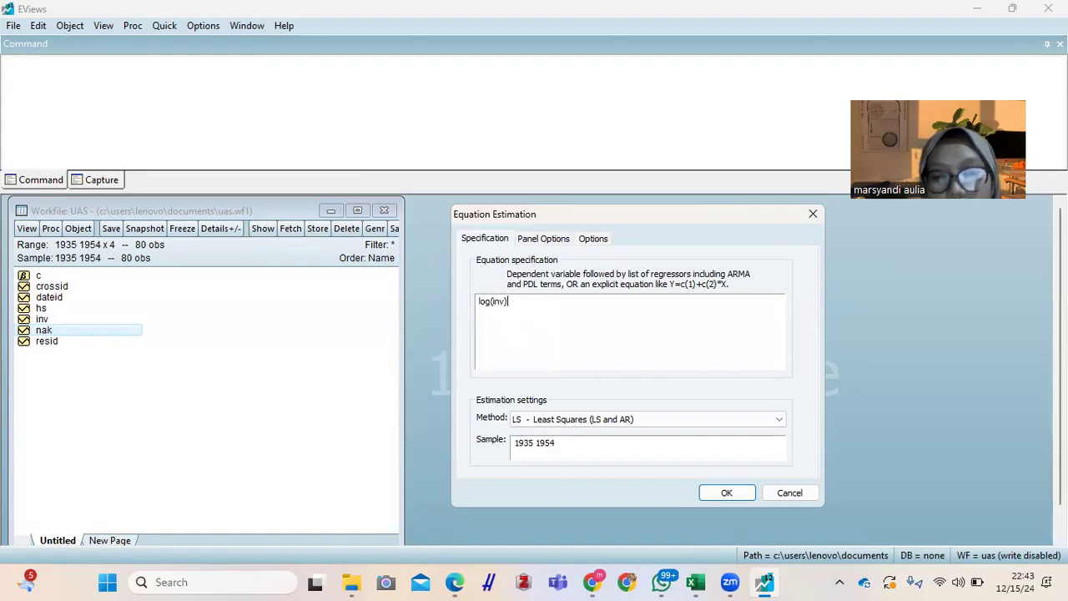
type("log(hs) log")
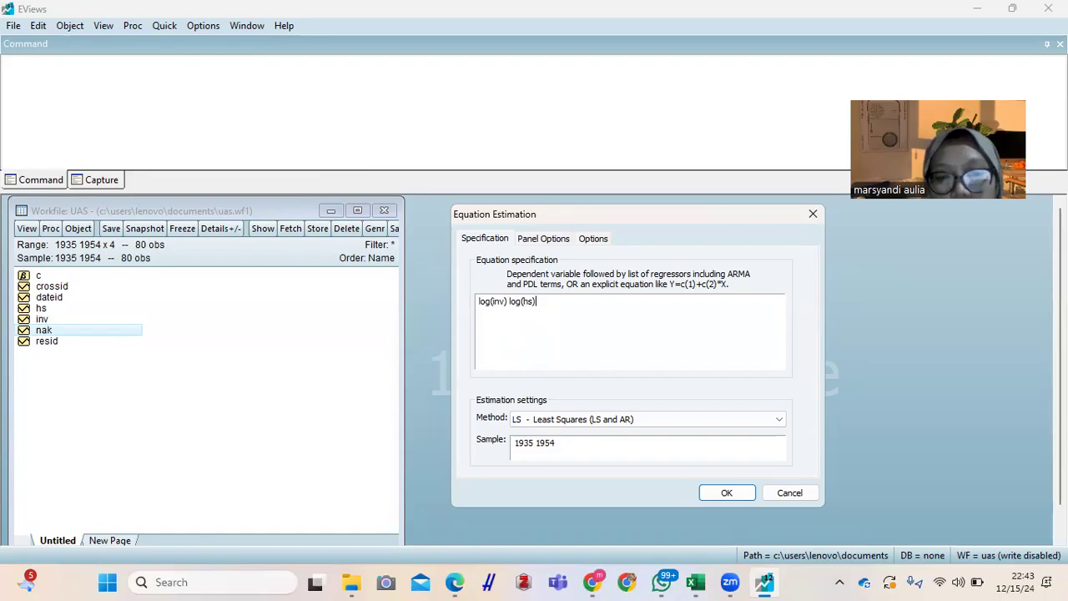
type("(n")
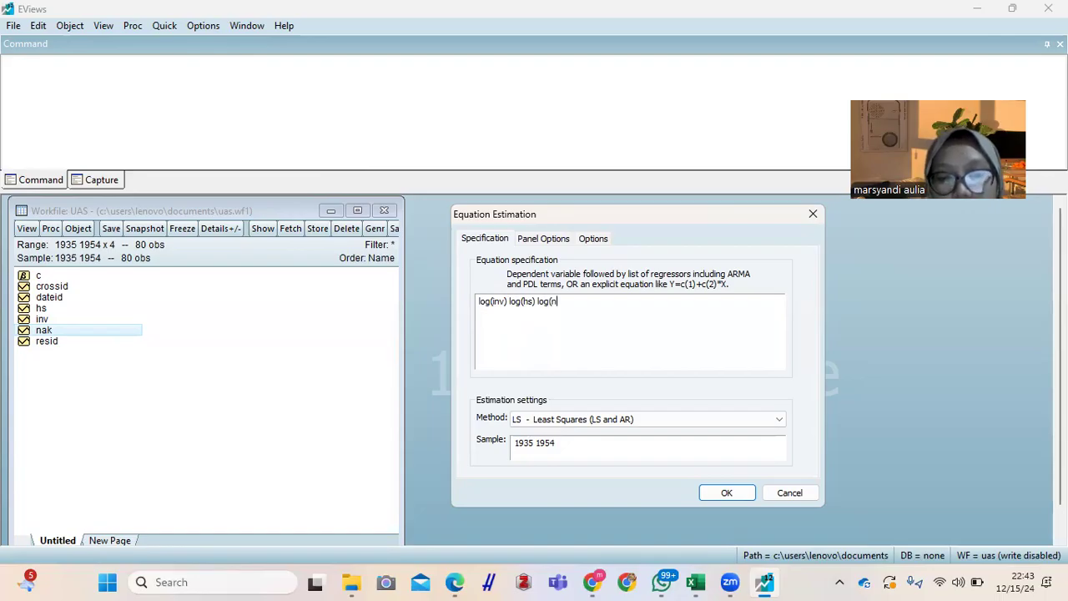
type("ak) ")
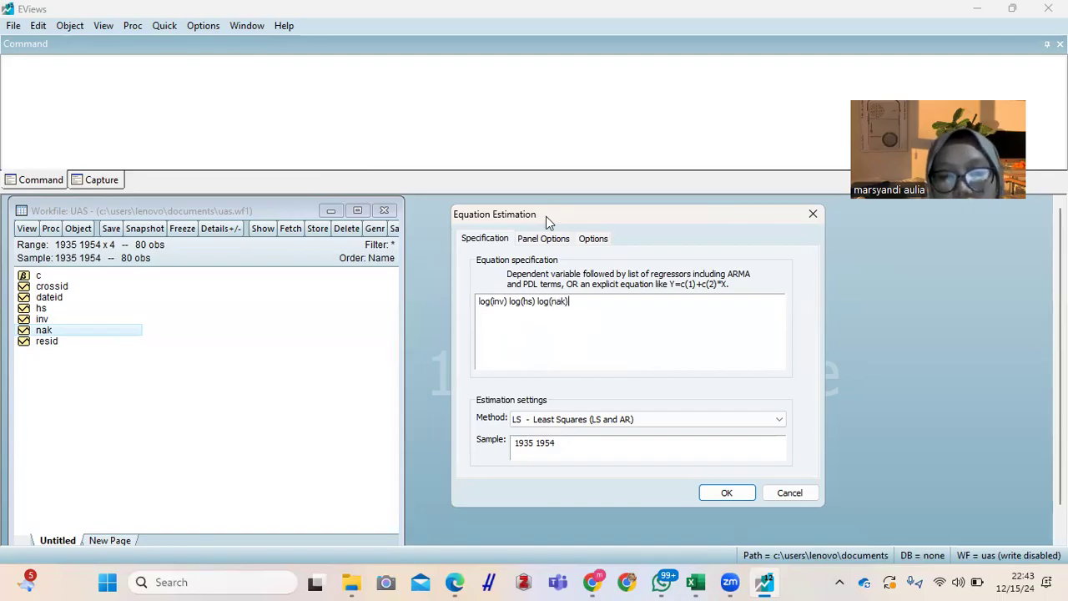
type("c")
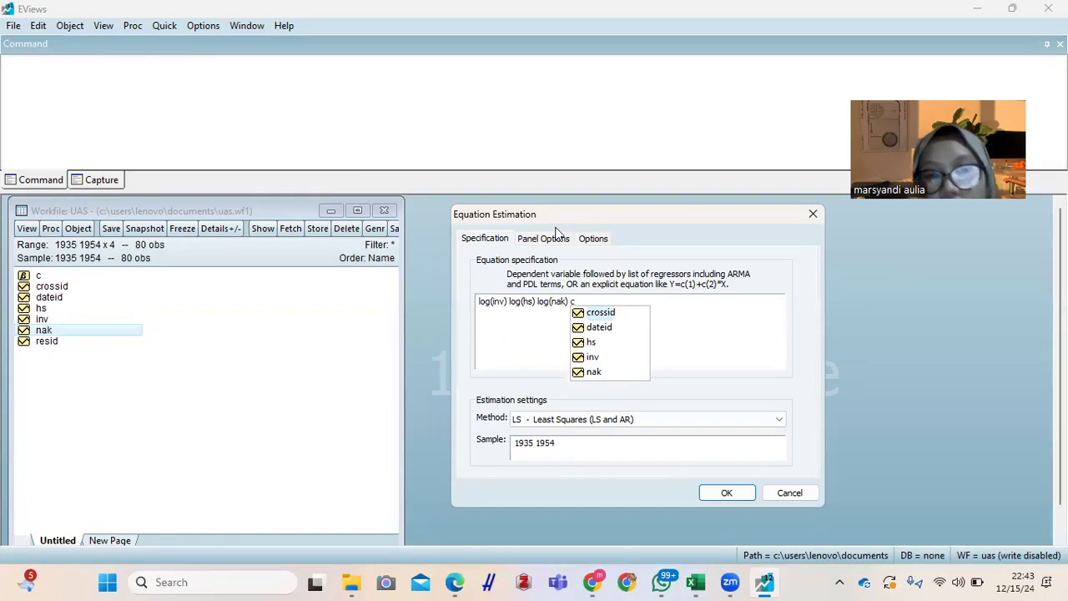
Step: Add log(hs), log(nak) and c as regressors and estimate the equation by least squares
left_click(702, 347)
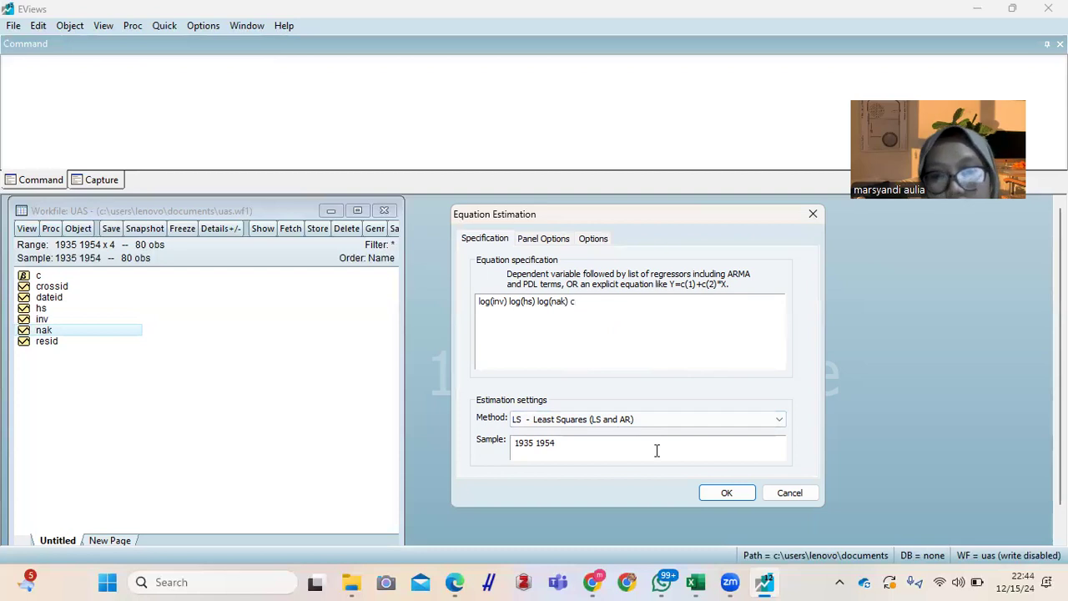
left_click(726, 493)
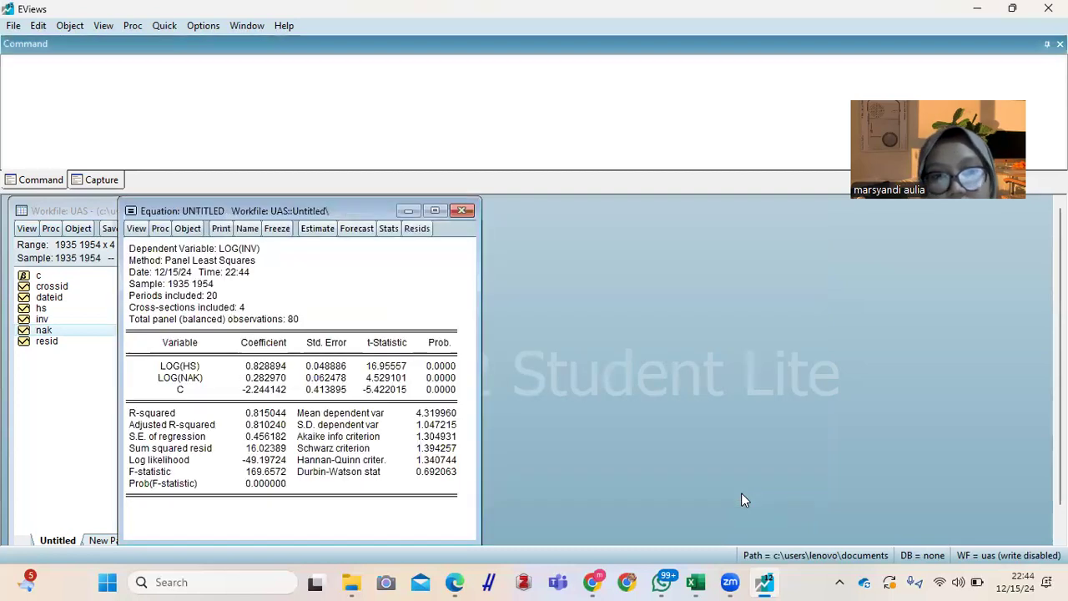
Step: Place the equation window beside the workfile and re-estimate the equation with cross-section effects kept at None
left_click_drag(310, 213, 605, 213)
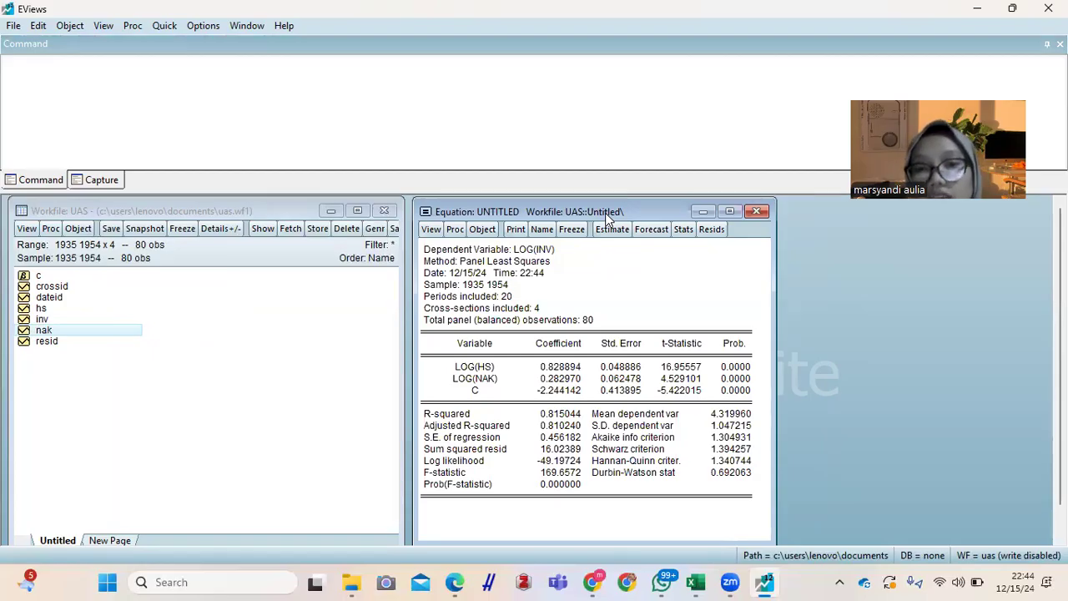
left_click(607, 229)
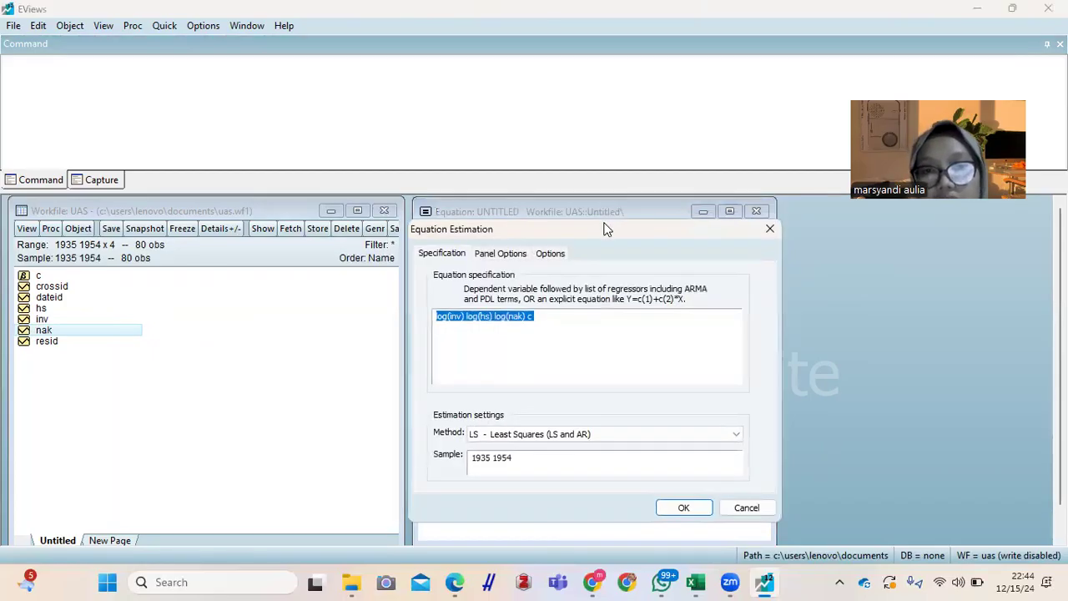
left_click(501, 254)
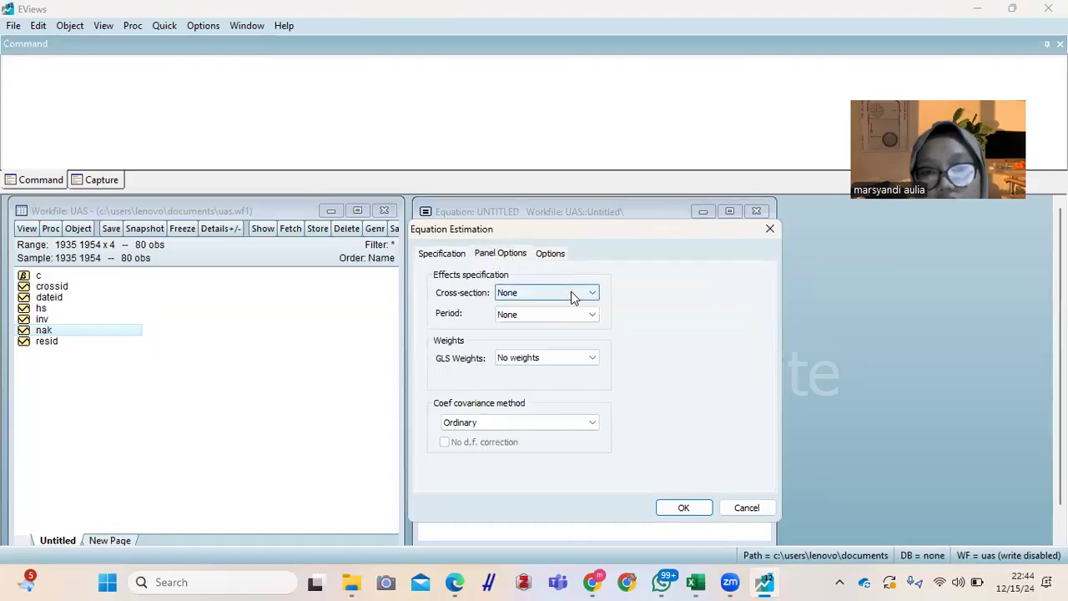
left_click(574, 297)
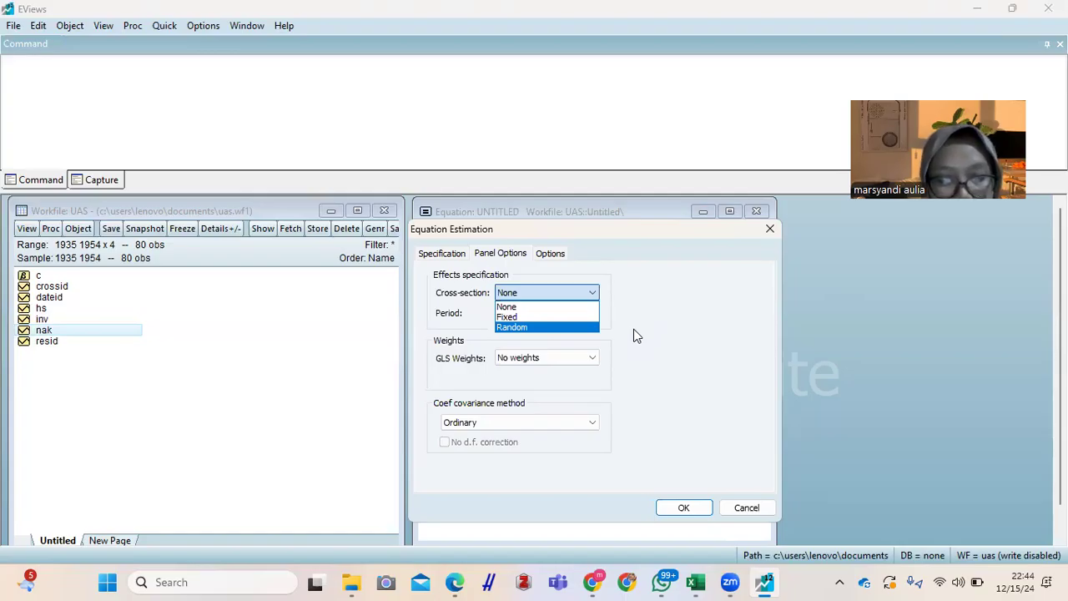
left_click(660, 323)
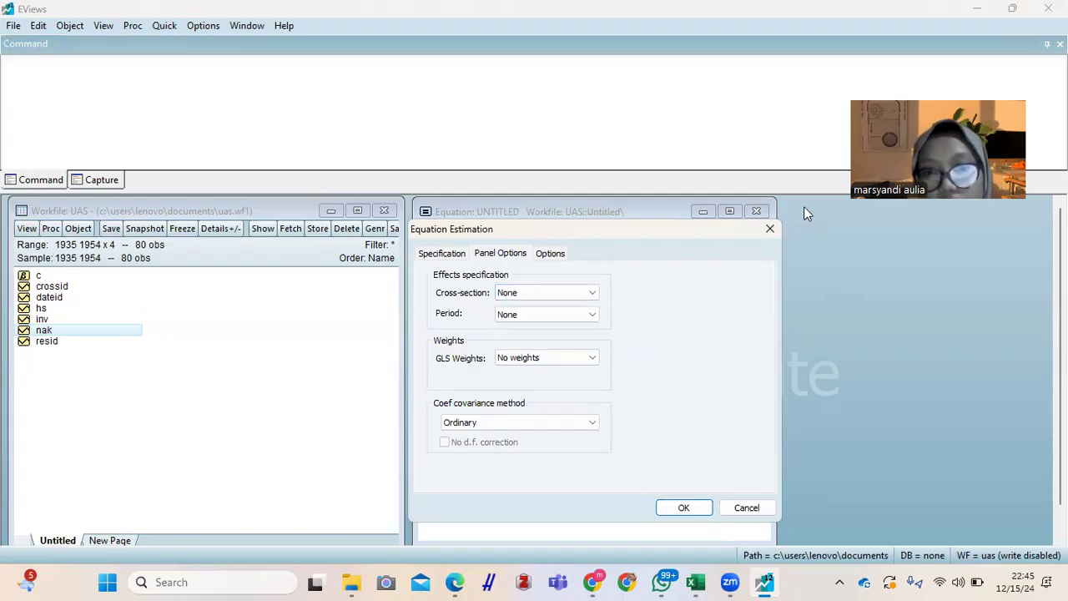
left_click(683, 509)
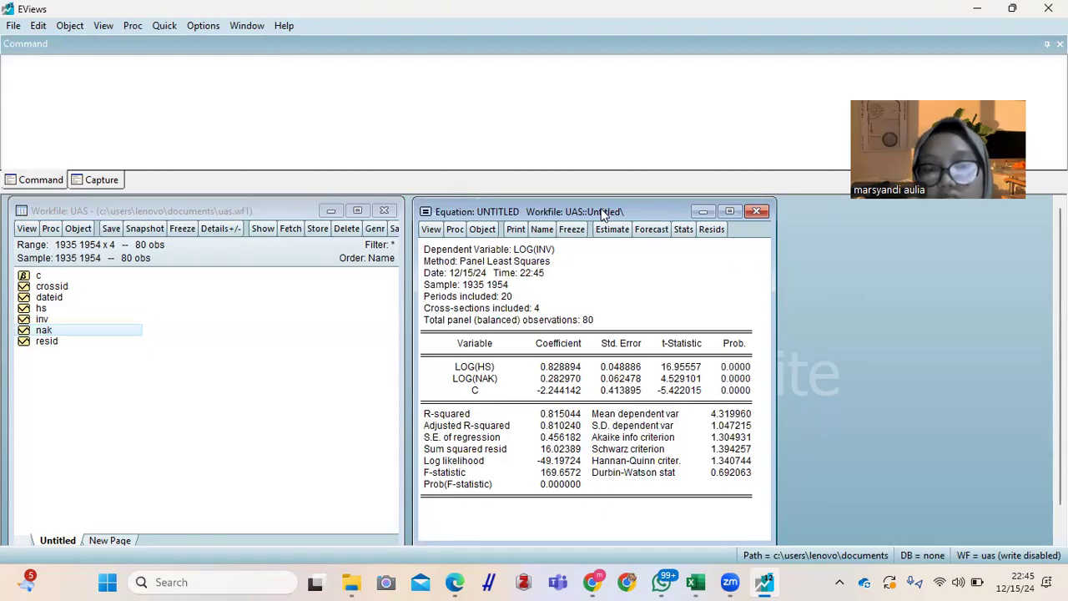
left_click_drag(604, 215, 628, 216)
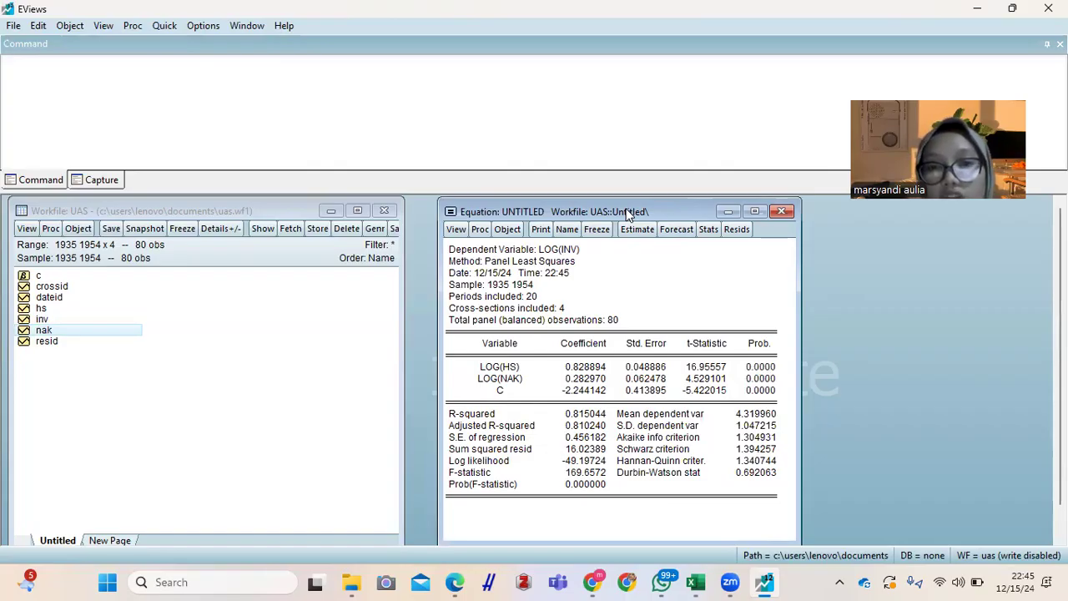
left_click_drag(628, 215, 604, 215)
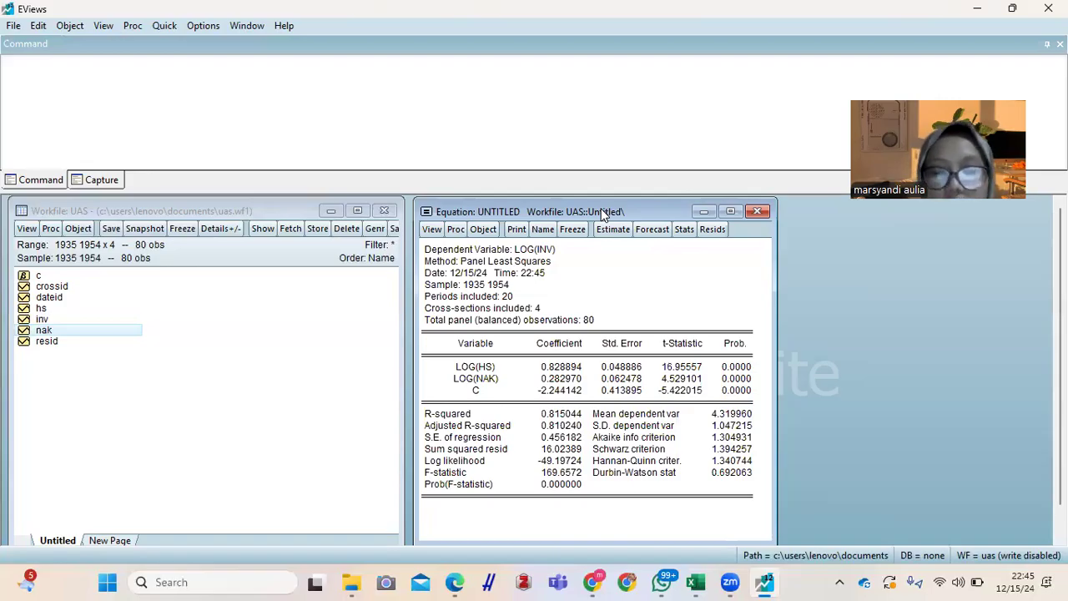
Step: Run the histogram normality test on the equation's residuals
left_click(431, 228)
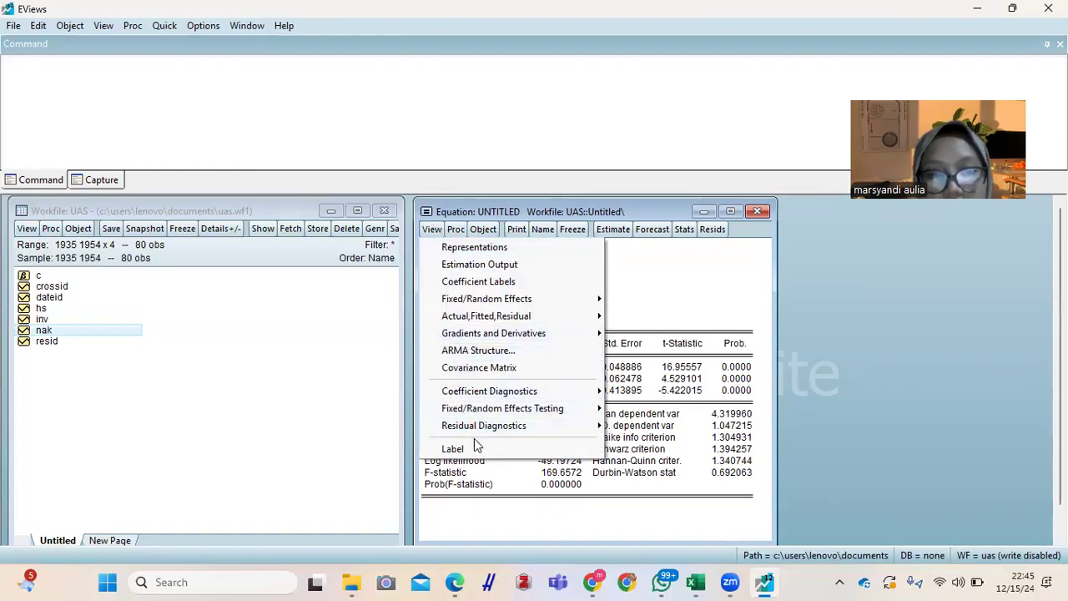
mouse_move(473, 428)
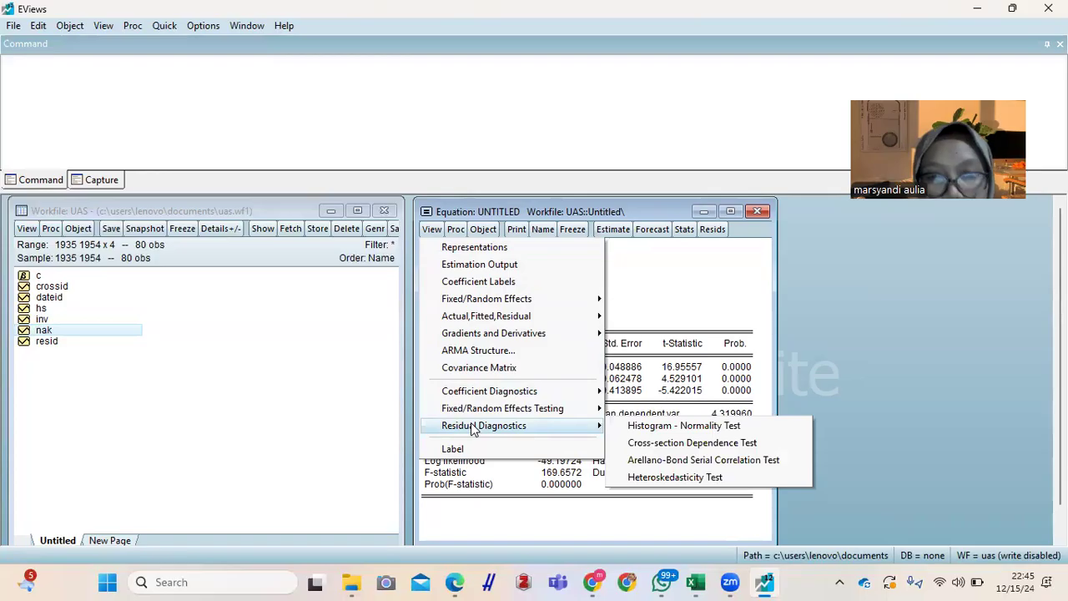
left_click(644, 429)
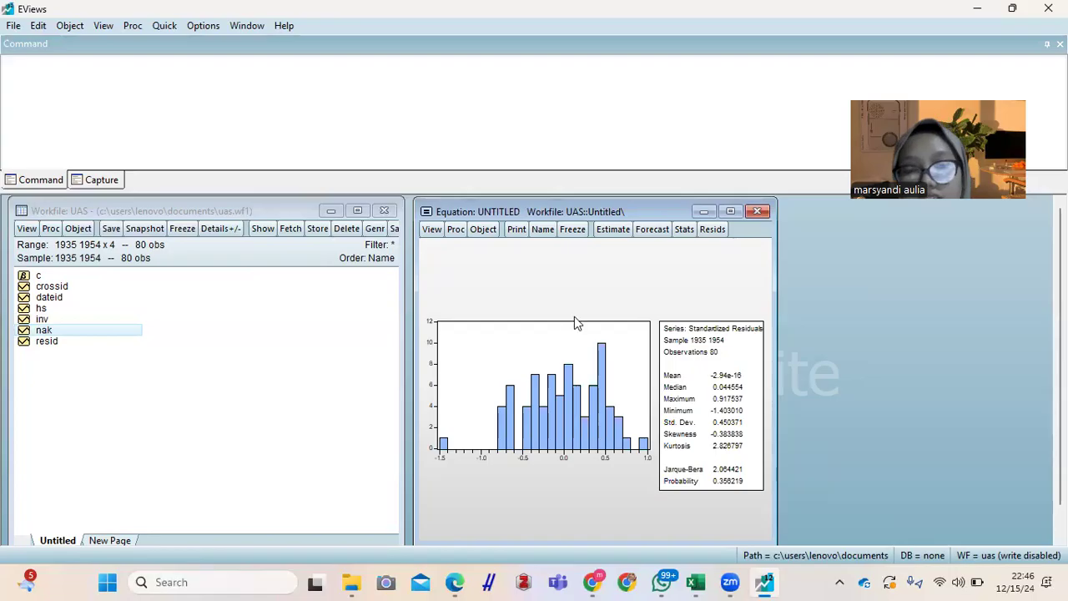
Step: Freeze the residual histogram as a separate graph, and close that graph, deleting it
left_click(572, 230)
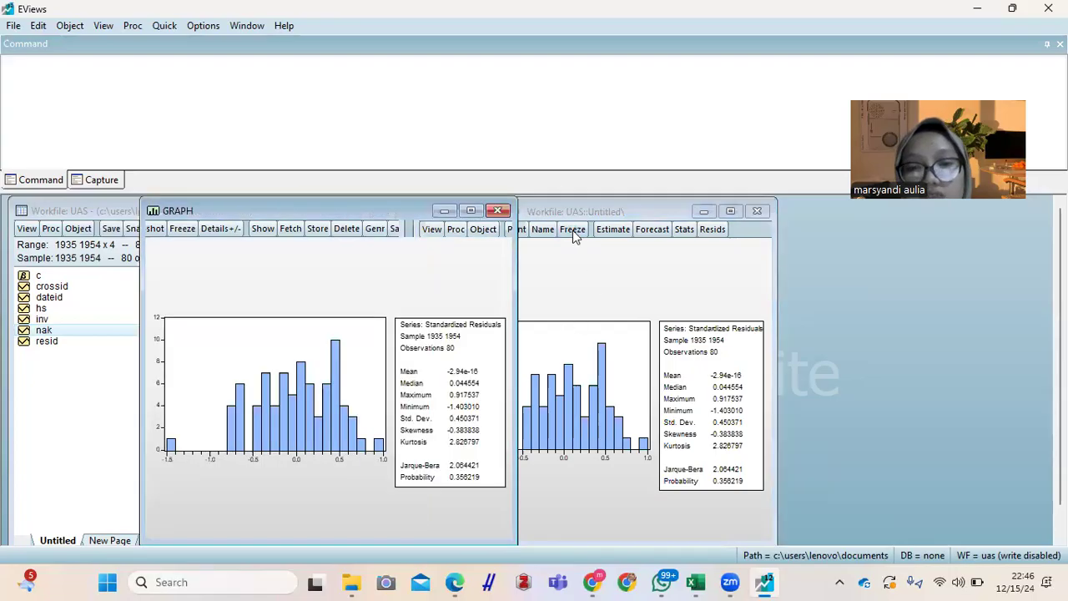
left_click(497, 210)
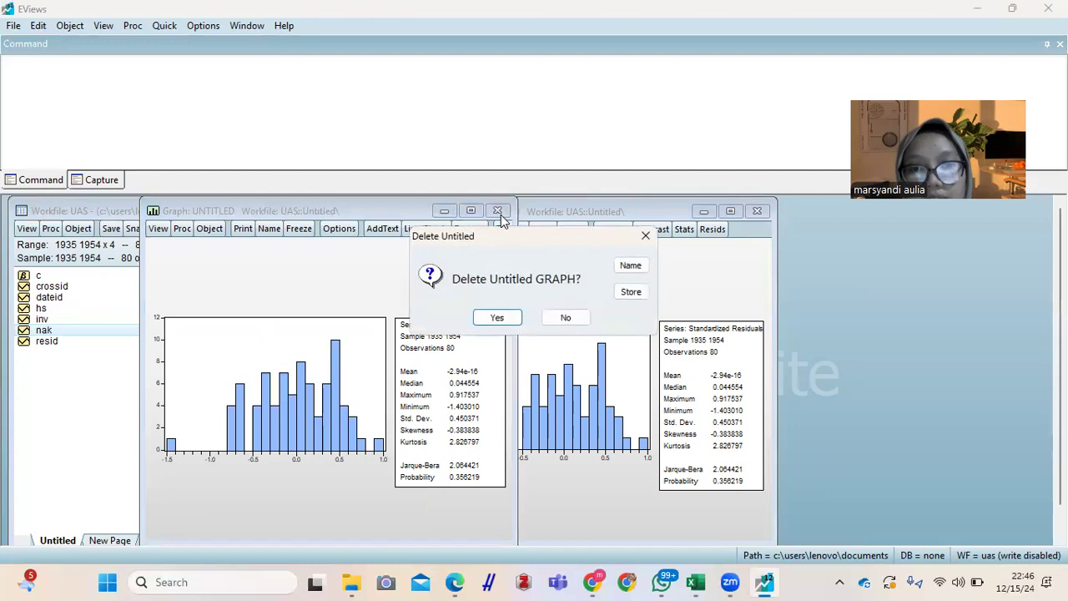
left_click(508, 318)
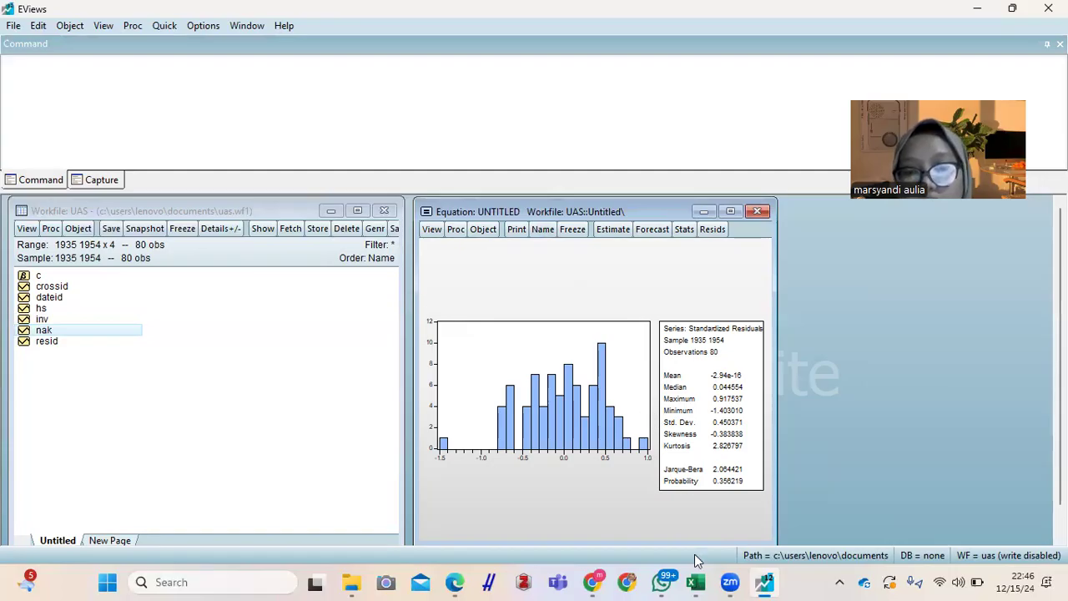
Step: Switch to the data eviews.2 workbook in Excel and read the Uji Normalitas notes on the "Data Panel." sheet
mouse_move(696, 582)
left_click(683, 502)
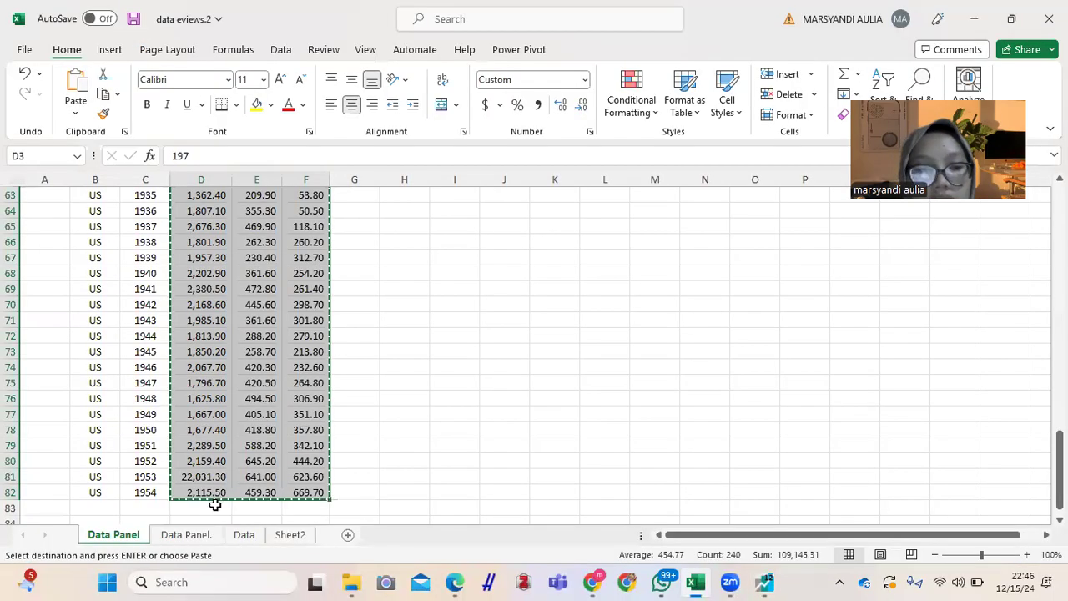
left_click(467, 473)
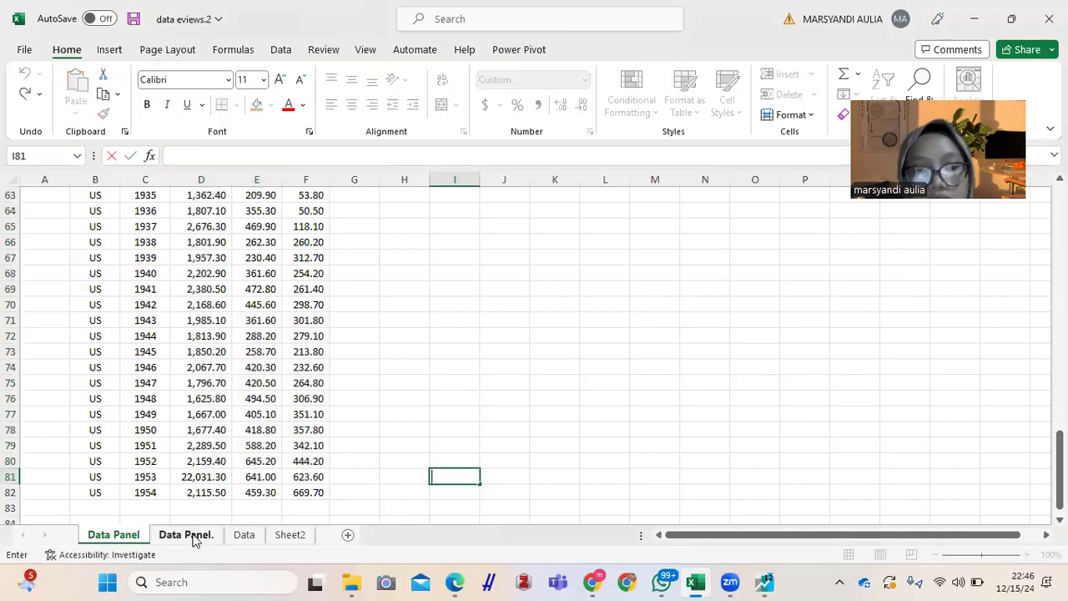
left_click(191, 536)
left_click(367, 224)
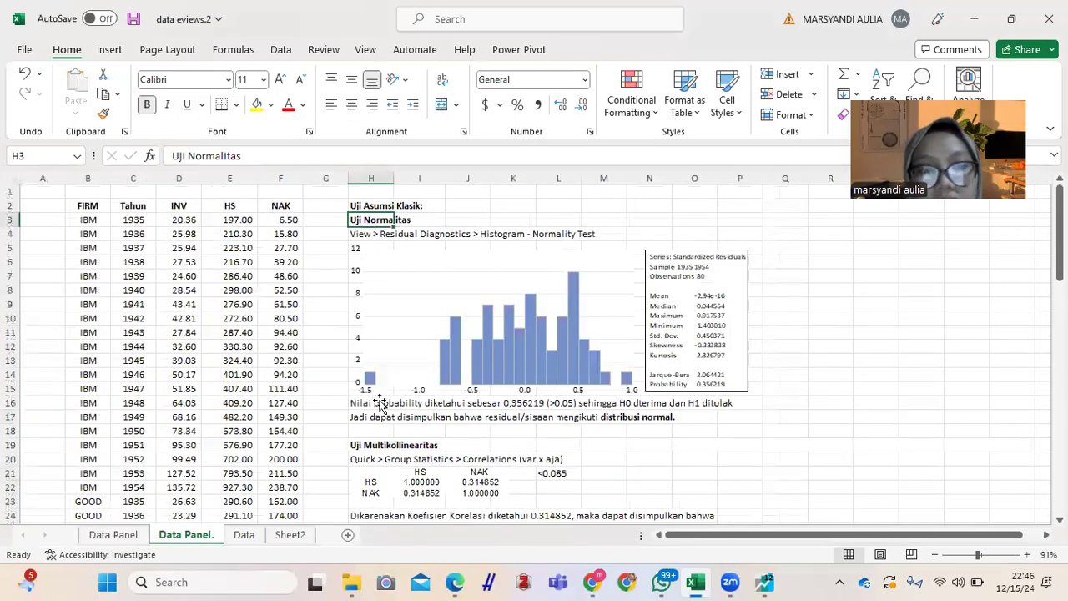
left_click(360, 402)
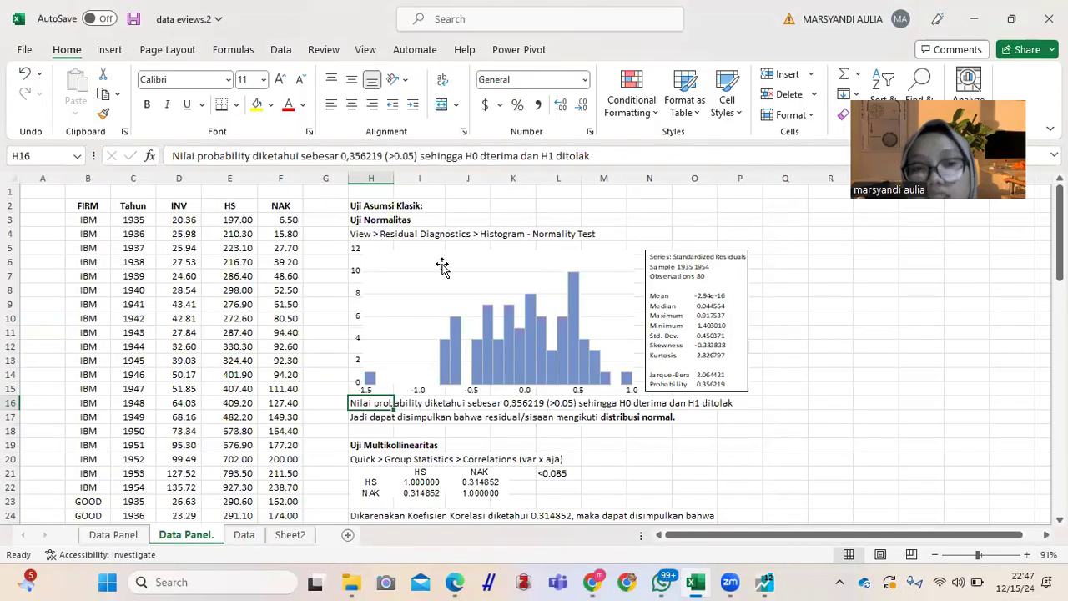
Step: Switch back to EViews and minimize the equation window
mouse_move(764, 582)
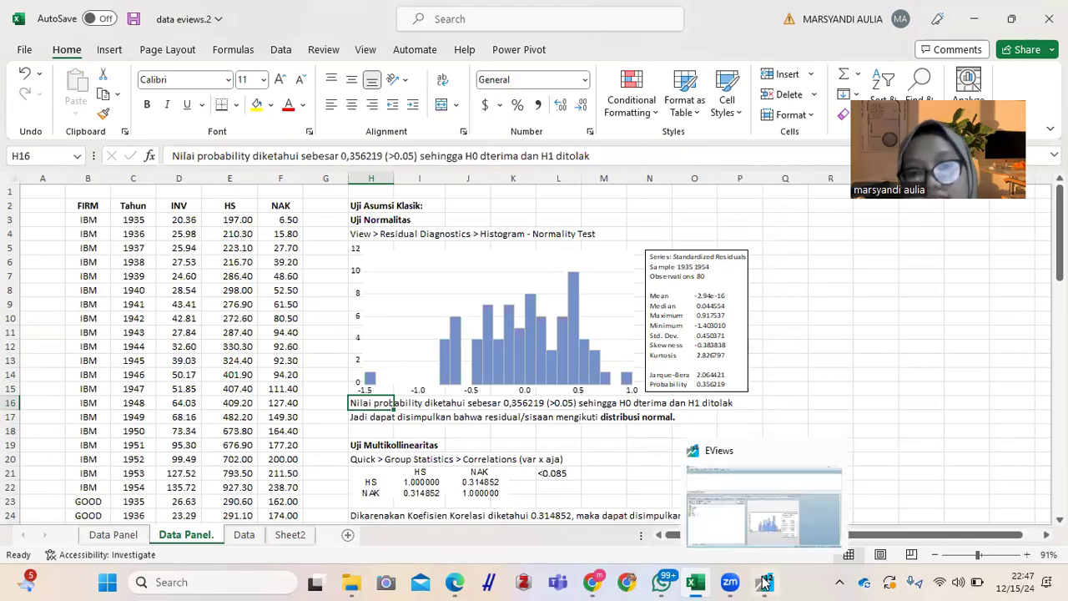
left_click(742, 523)
left_click(757, 214)
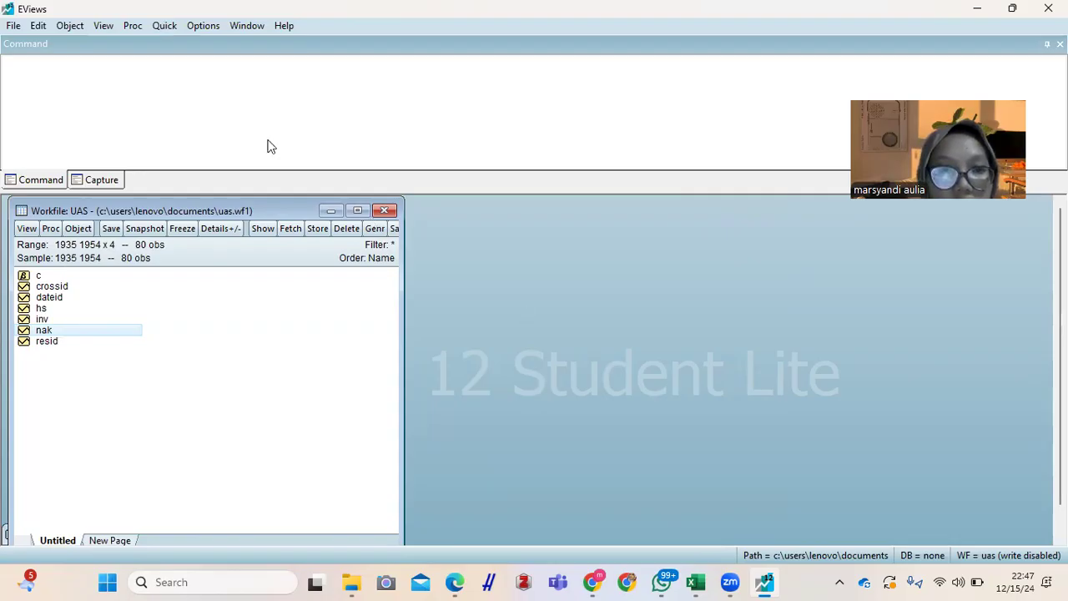
Step: Compute the group correlation matrix for the series hs and nak, and place its window beside the workfile
left_click(164, 25)
mouse_move(256, 155)
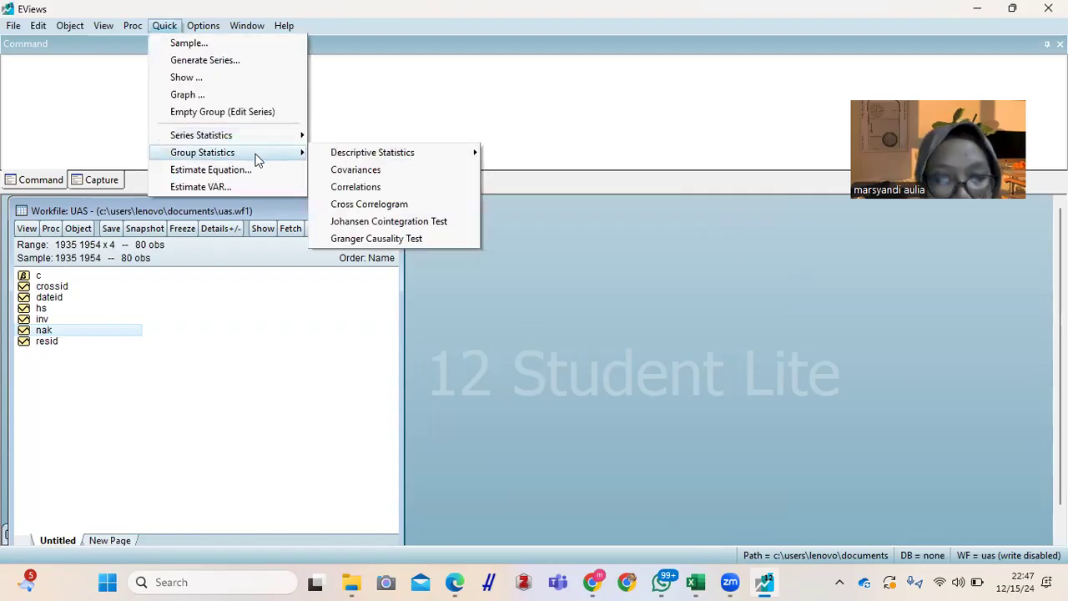
left_click(386, 188)
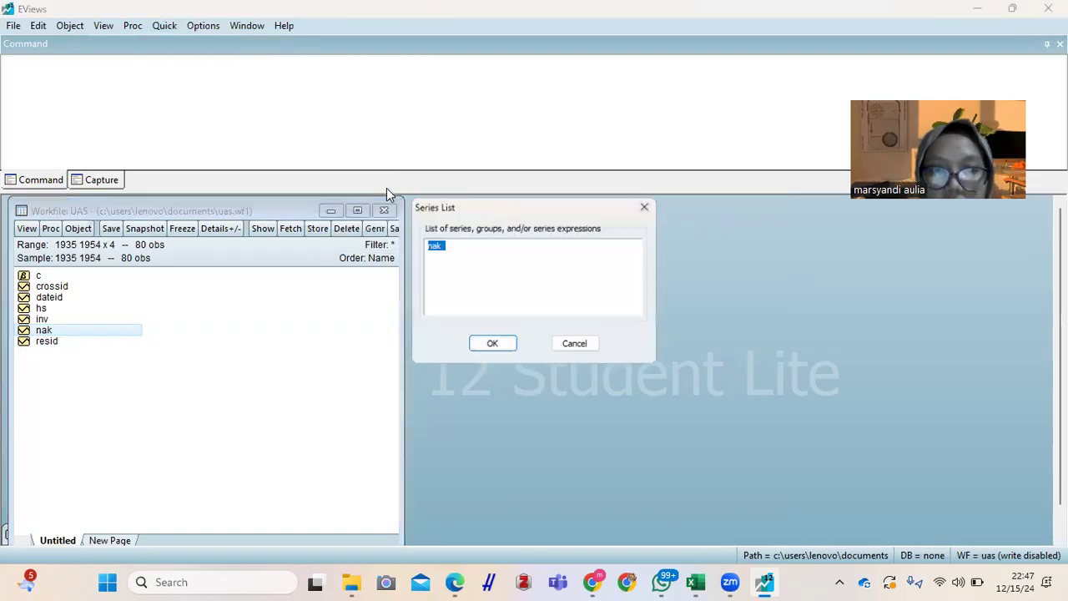
left_click(484, 269)
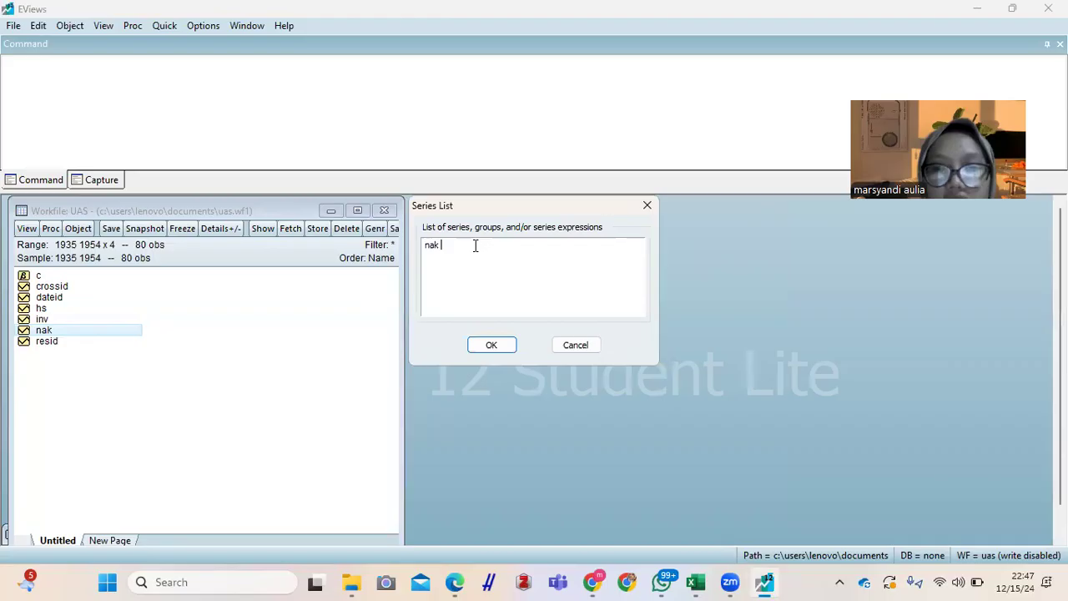
key("Left")
key("Left")
key("Left")
key("Left")
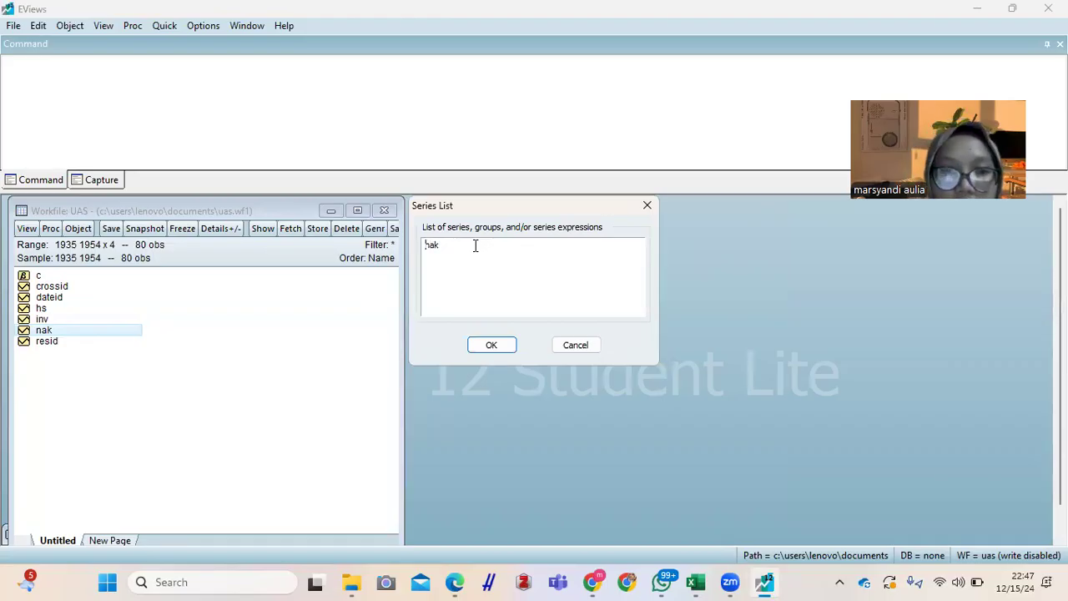
type("hs")
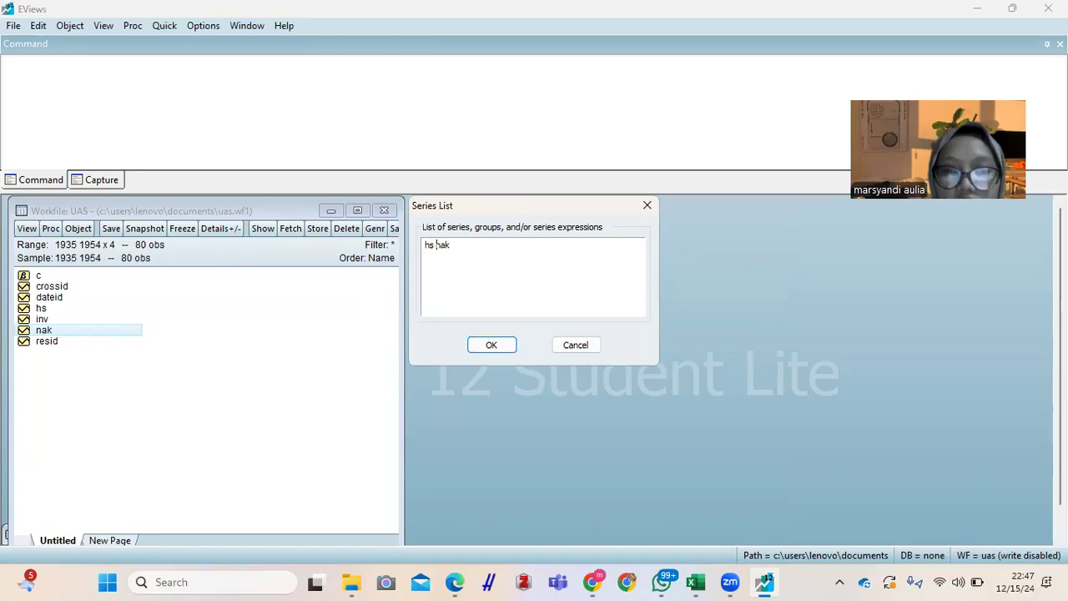
left_click(499, 345)
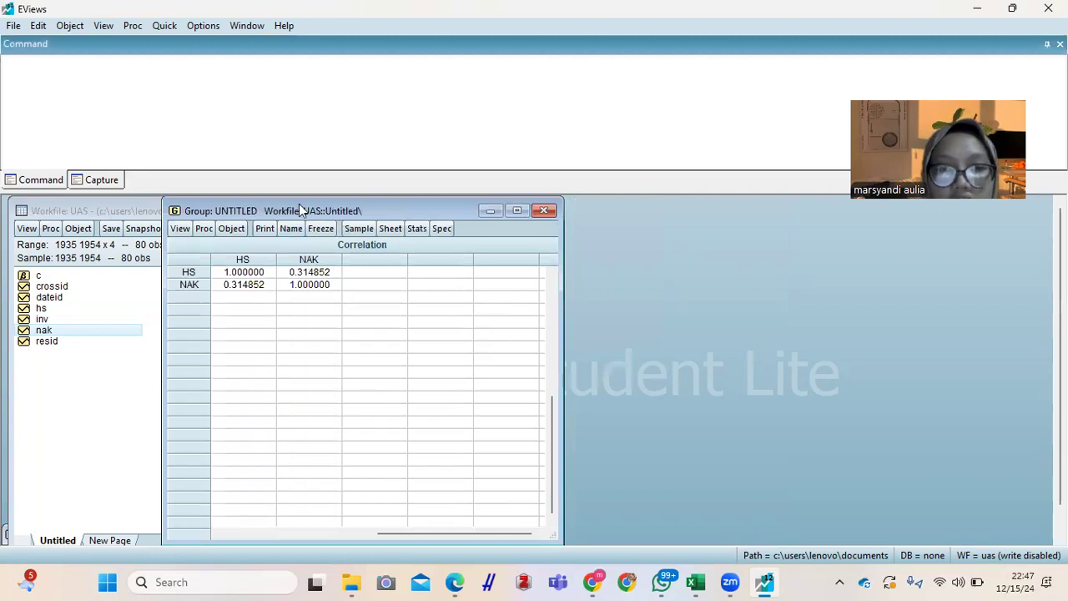
left_click_drag(301, 207, 584, 222)
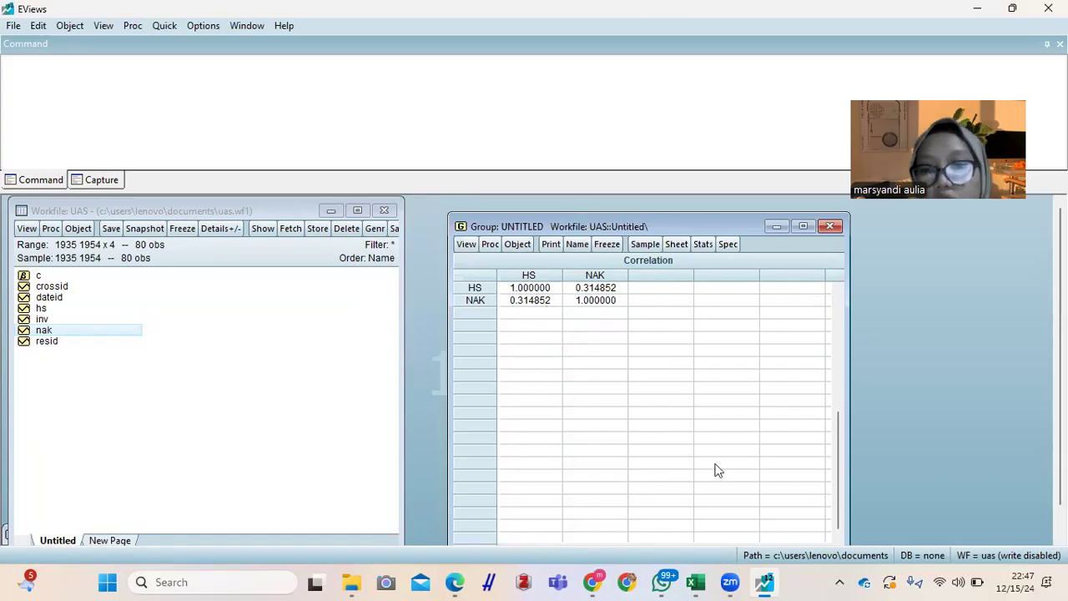
Step: Read the Uji Multikollinearitas notes and the correlation criterion on the "Data Panel." sheet in Excel, and return to EViews
mouse_move(740, 584)
mouse_move(696, 582)
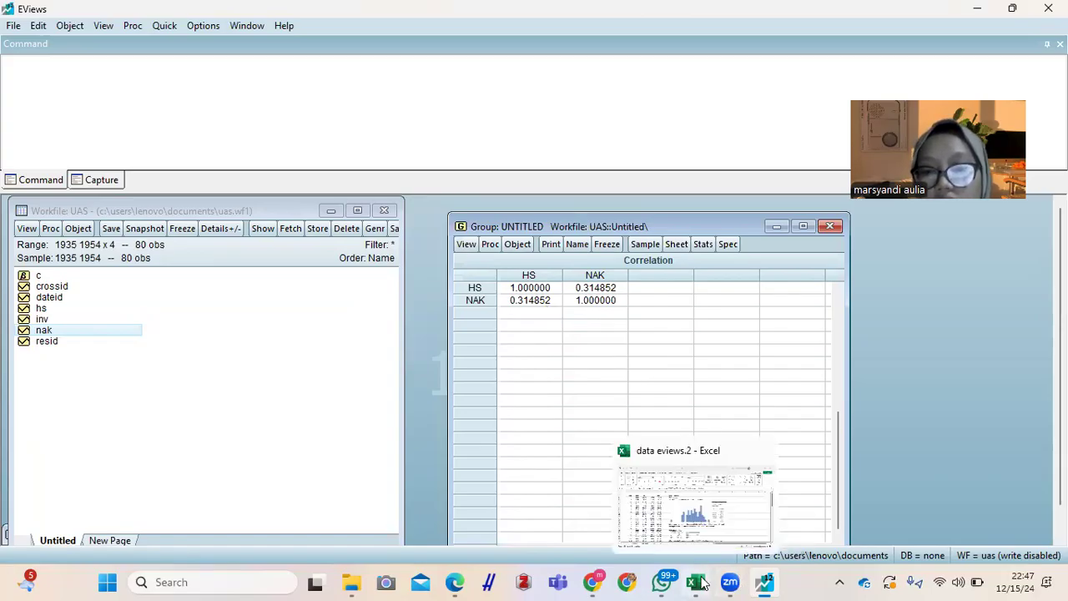
left_click(693, 492)
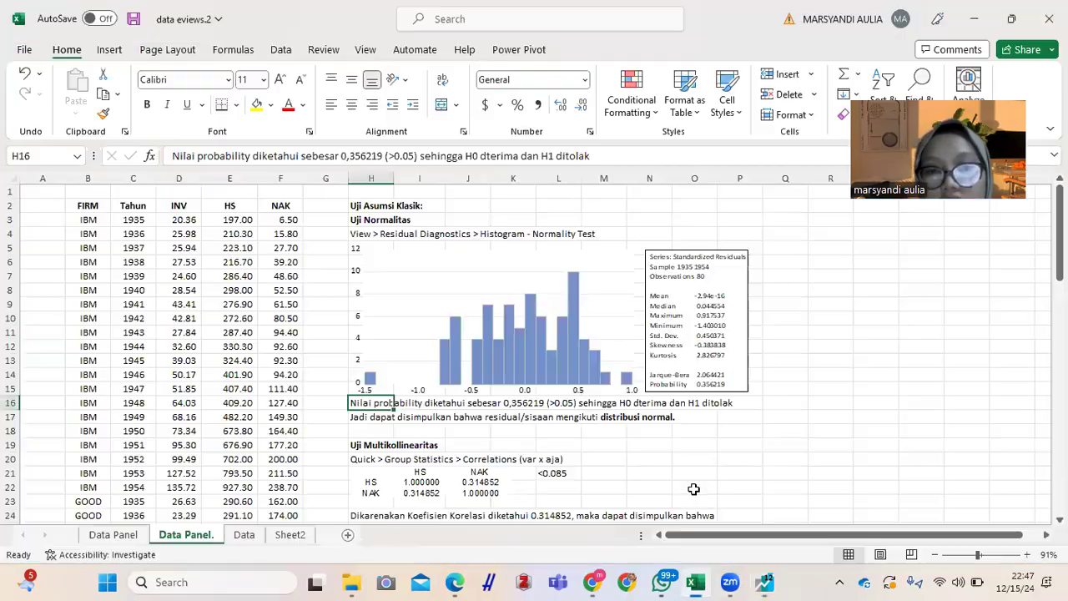
left_click(415, 435)
key("Down")
key("Down")
key("Down")
key("Down")
key("Down")
key("Down")
key("Down")
key("Down")
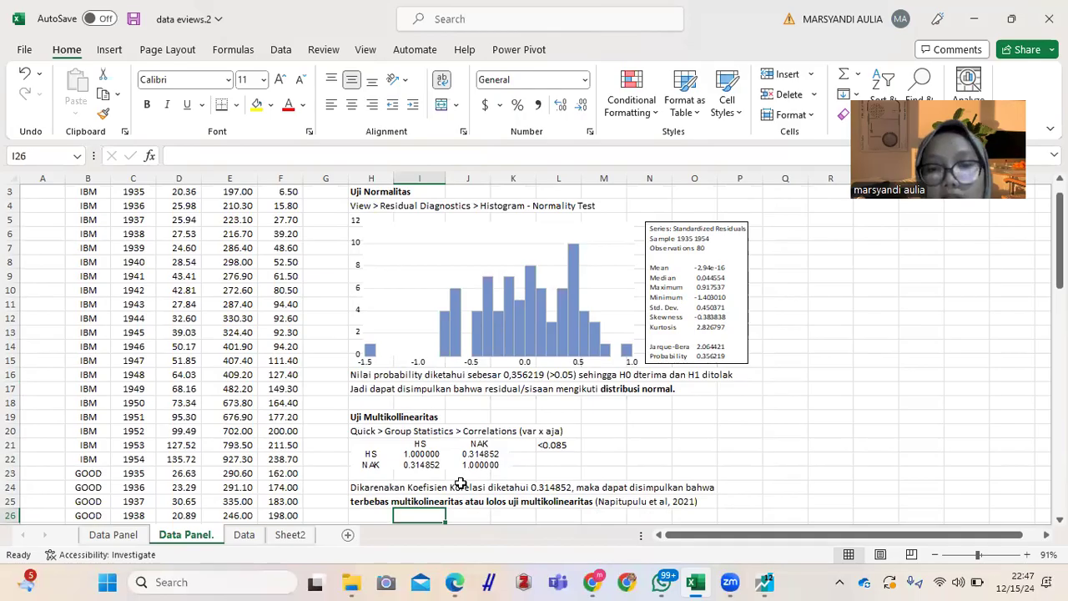
left_click(373, 496)
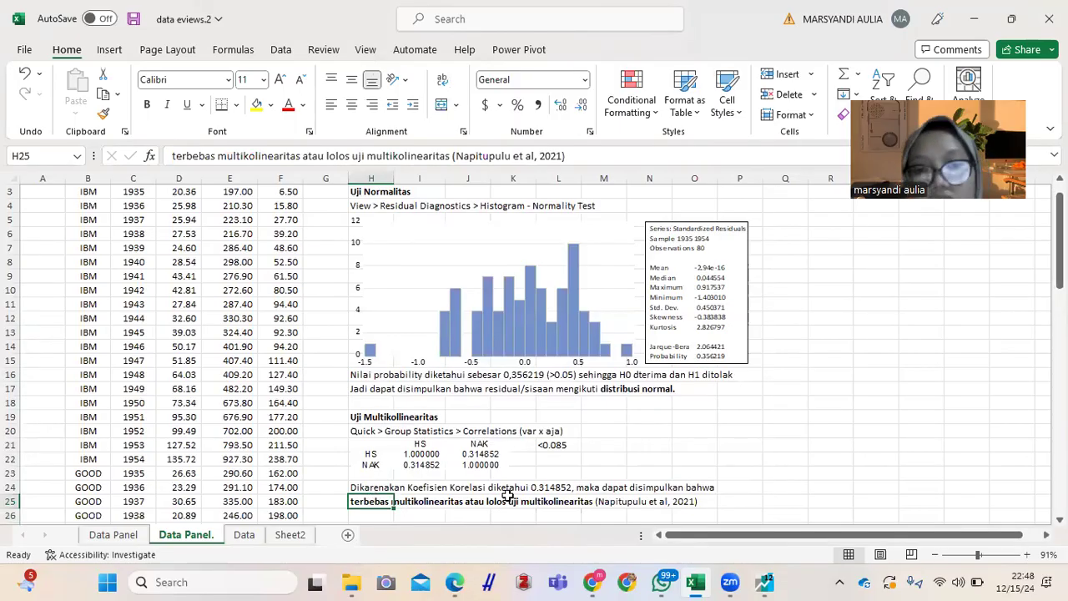
left_click(553, 445)
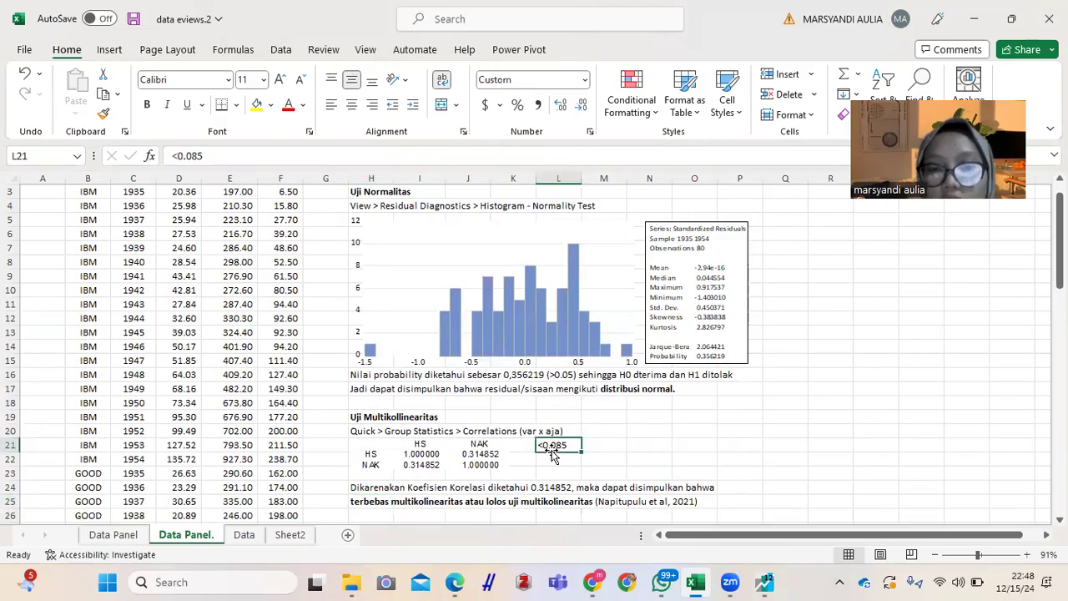
left_click(683, 469)
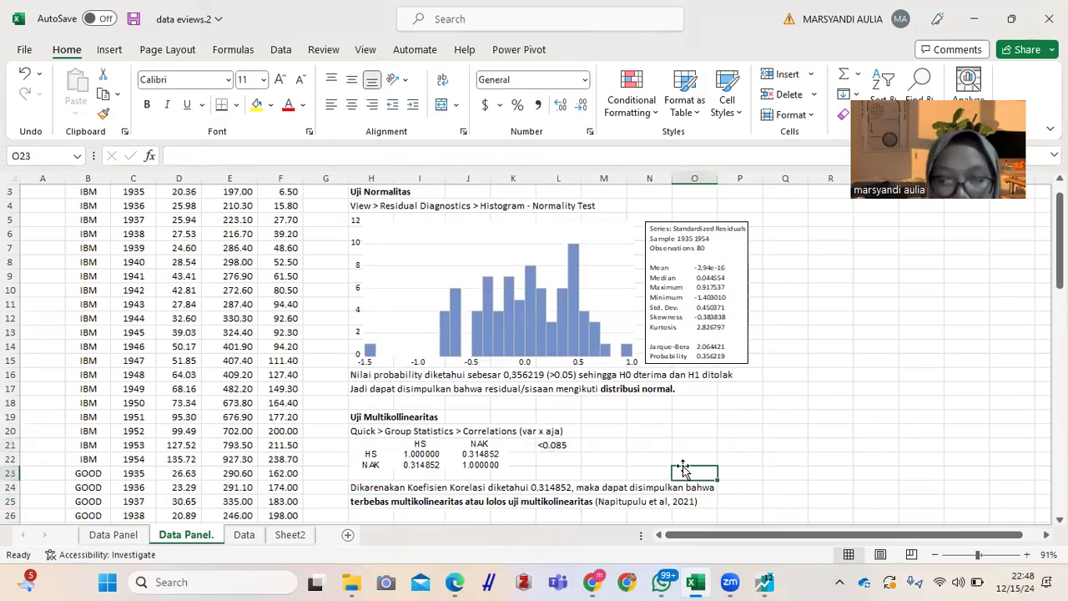
mouse_move(768, 581)
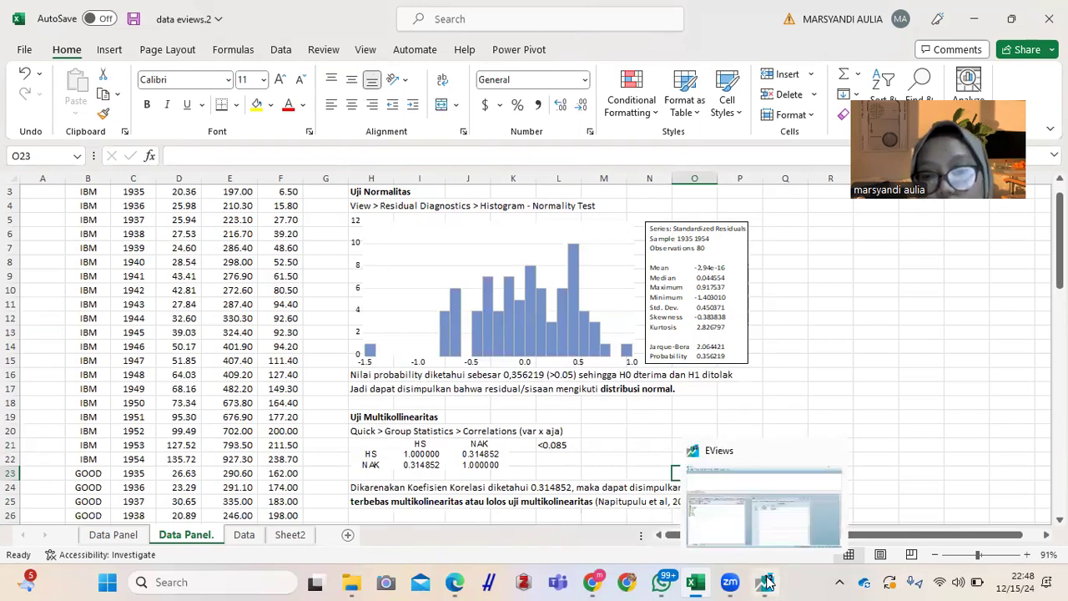
left_click(756, 535)
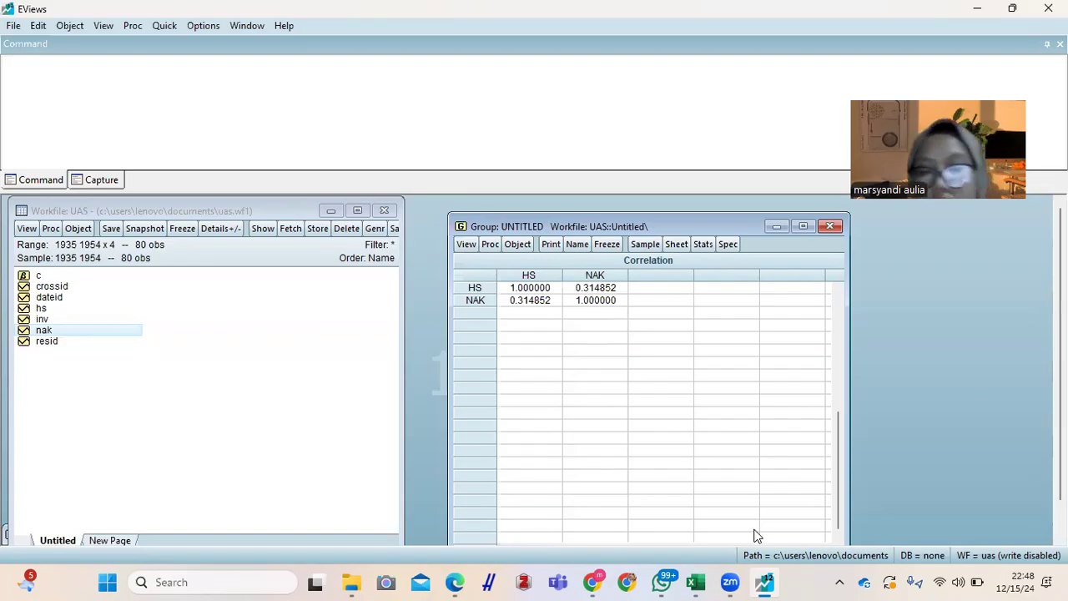
Step: Close and delete the untitled correlation group, and open the series hs, inv and nak as a new equation
left_click(837, 230)
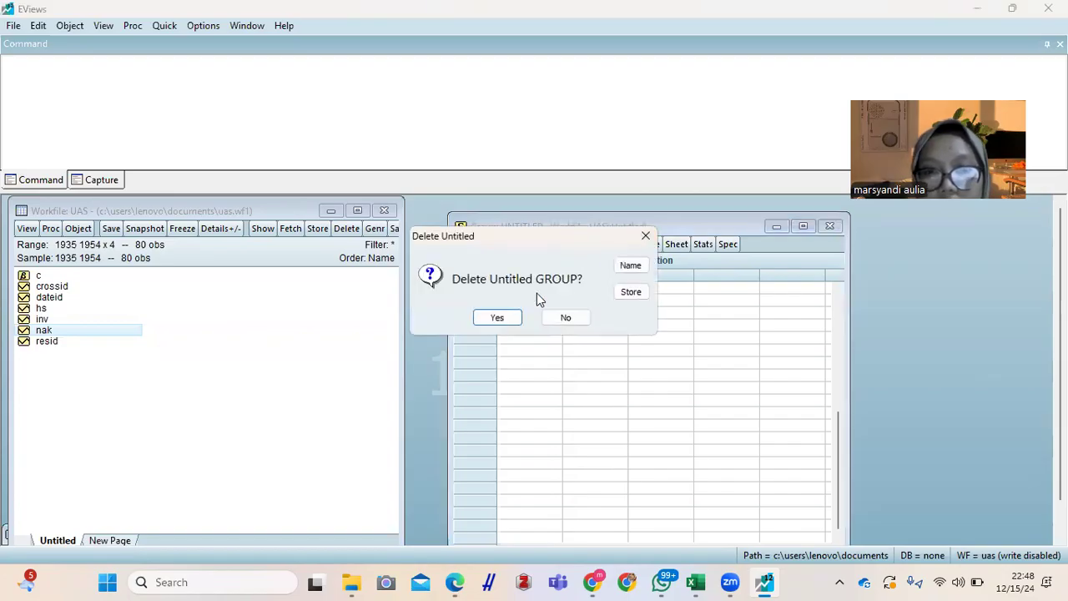
left_click(498, 317)
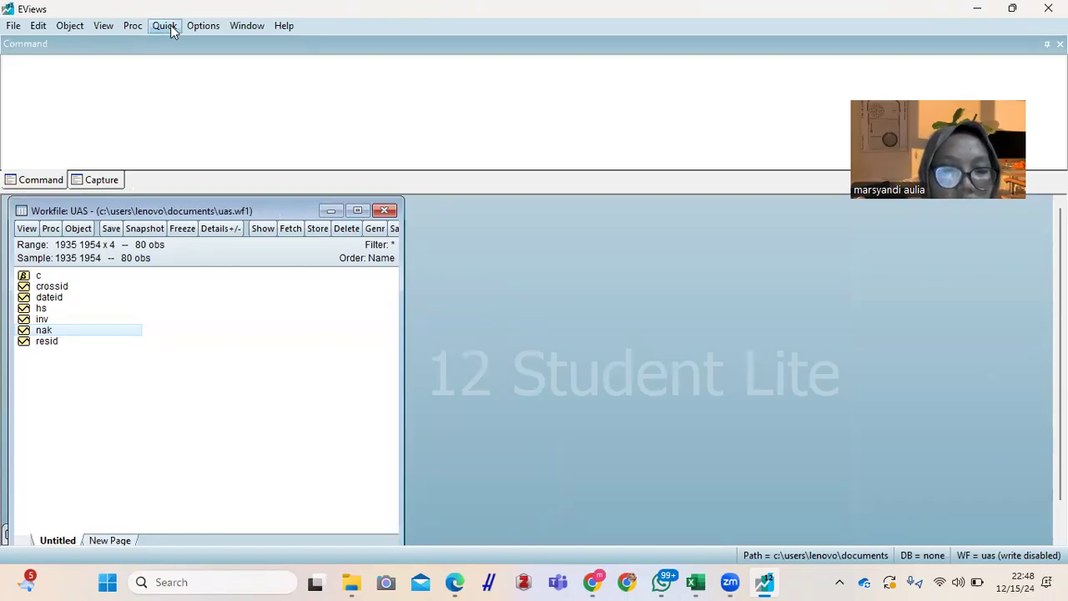
key("shift+Down")
key("shift+Down")
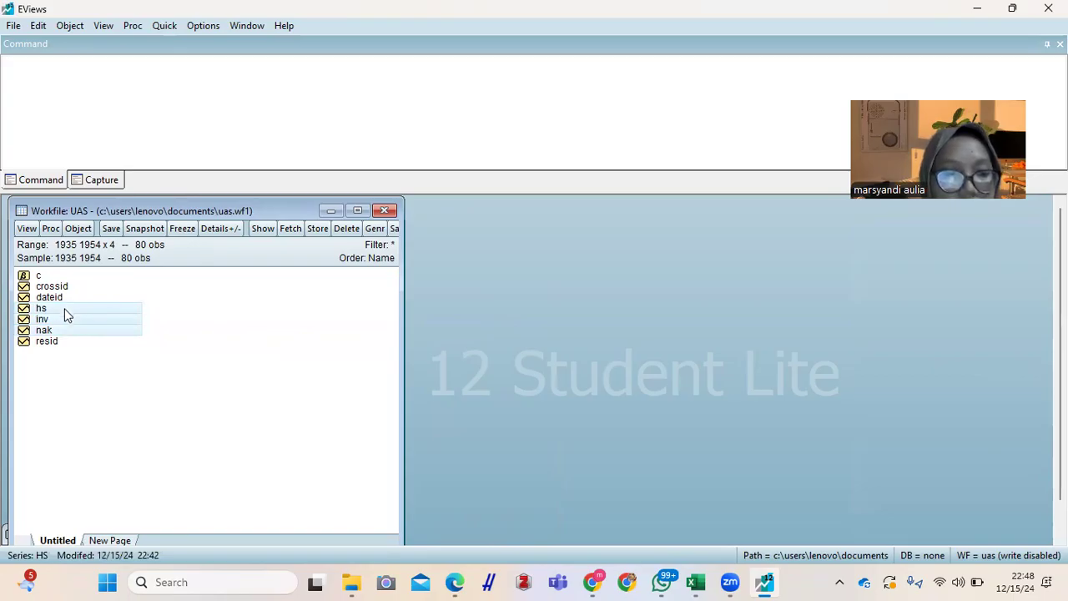
right_click(65, 309)
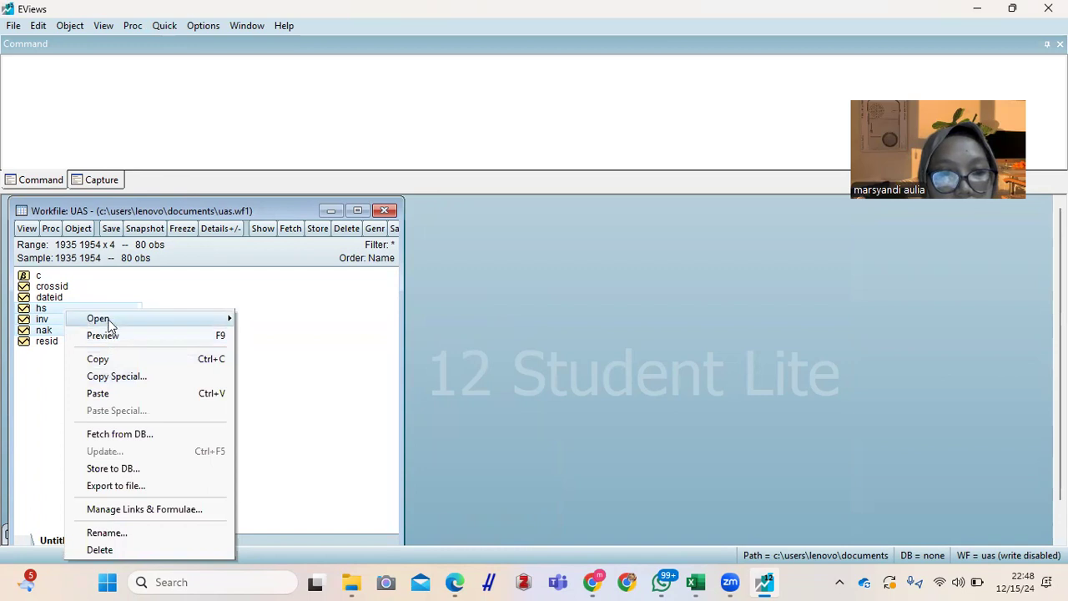
mouse_move(107, 324)
left_click(249, 334)
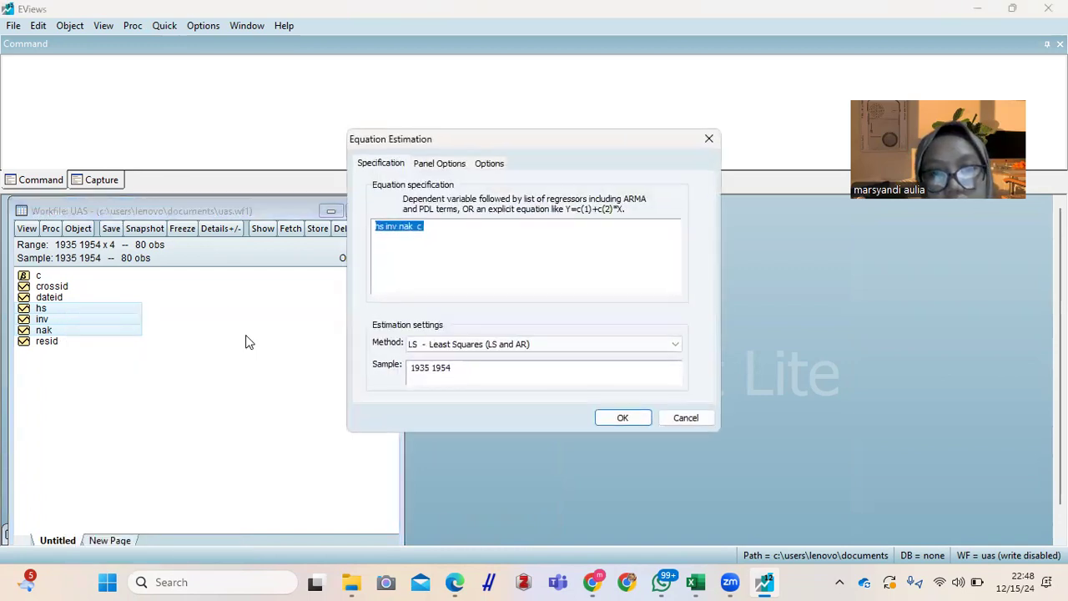
Step: Rewrite the start of the equation specification with log(inv) as the dependent variable and log(hs) as the first regressor
left_click(402, 225)
key("Left")
key("Left")
key("Left")
key("Left")
key("Left")
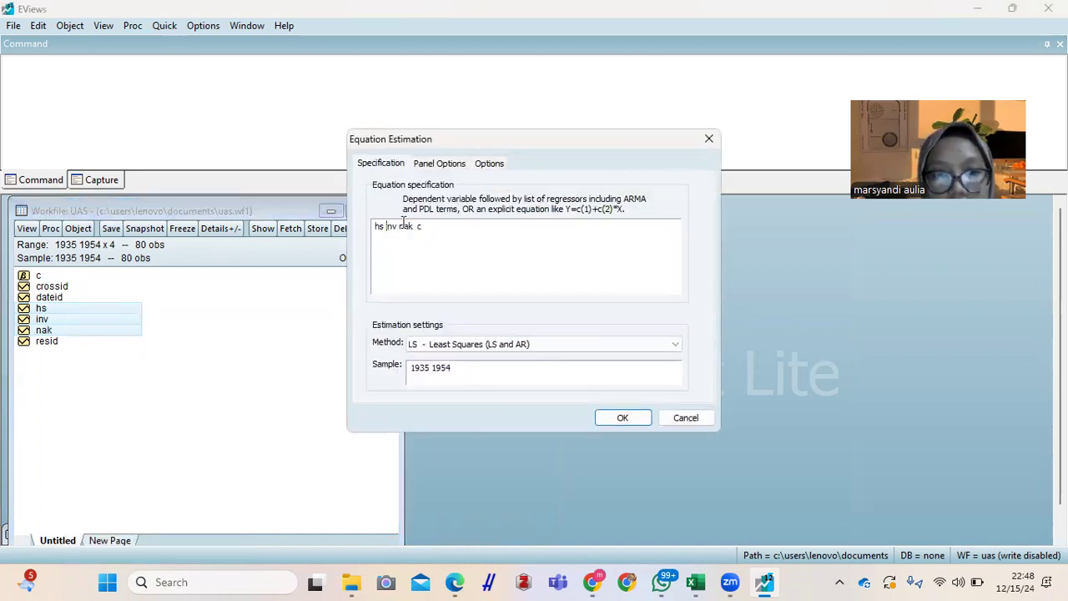
type("log(")
key("Right")
key("Right")
type(")")
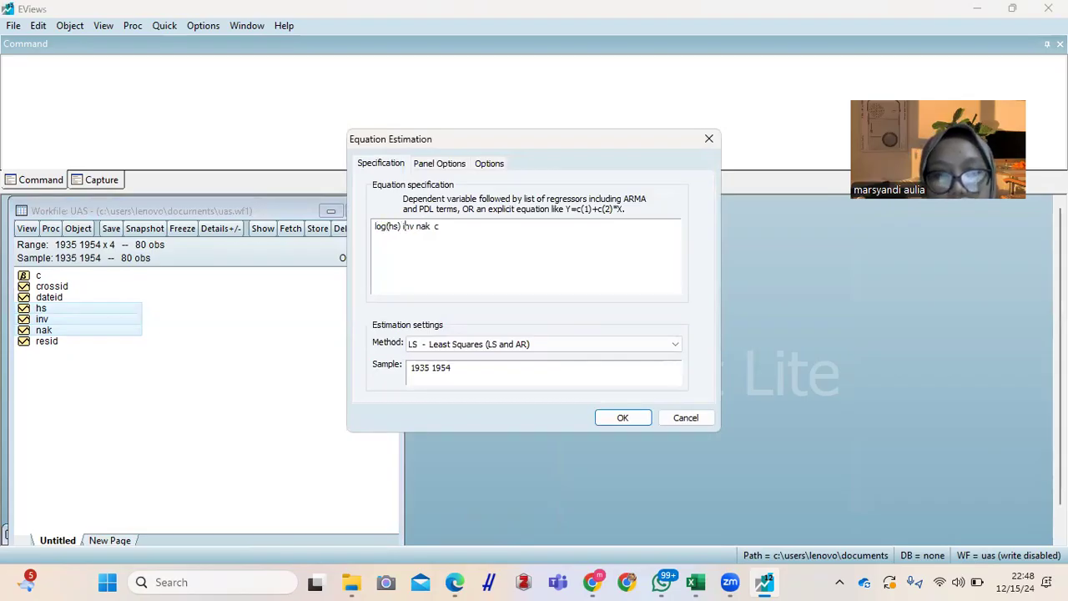
key("BackSpace")
key("BackSpace")
key("BackSpace")
key("BackSpace")
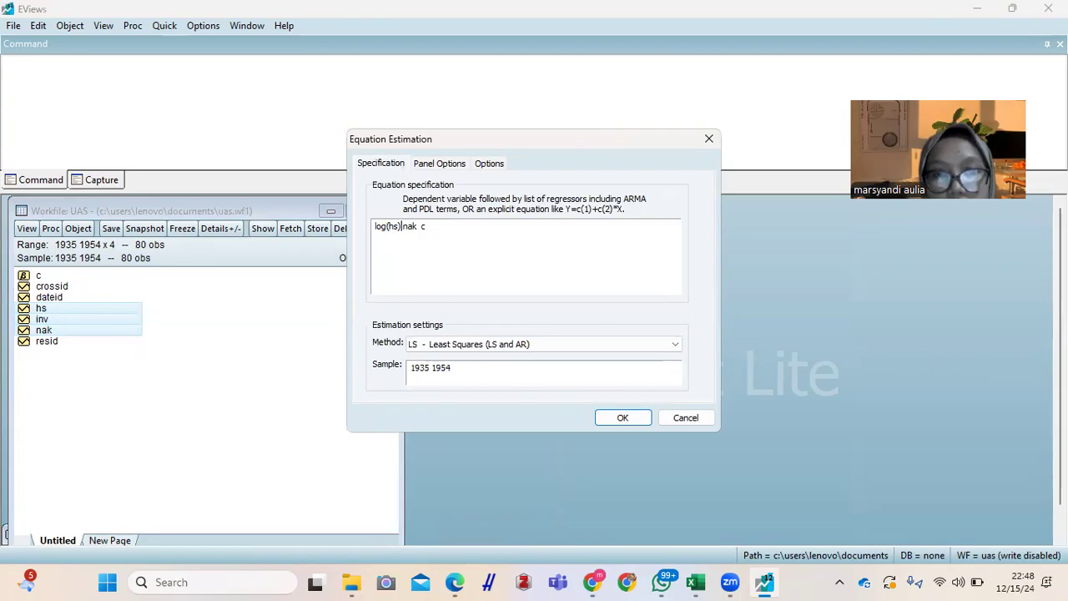
key("Left")
key("Left")
key("Left")
key("Left")
key("Left")
key("Left")
type("log ")
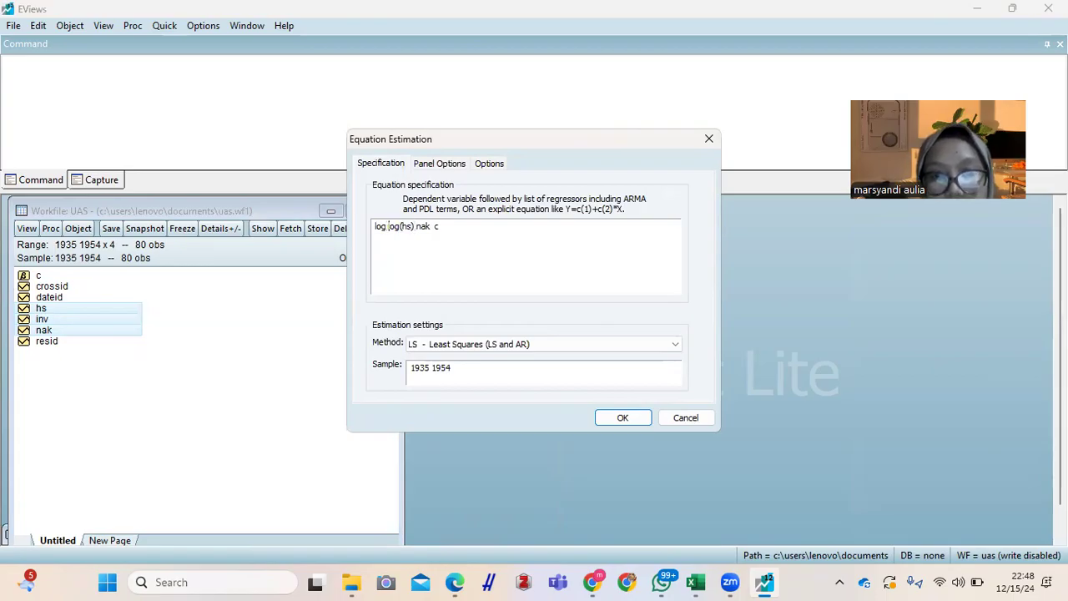
type("(")
key("BackSpace")
key("BackSpace")
type("(in")
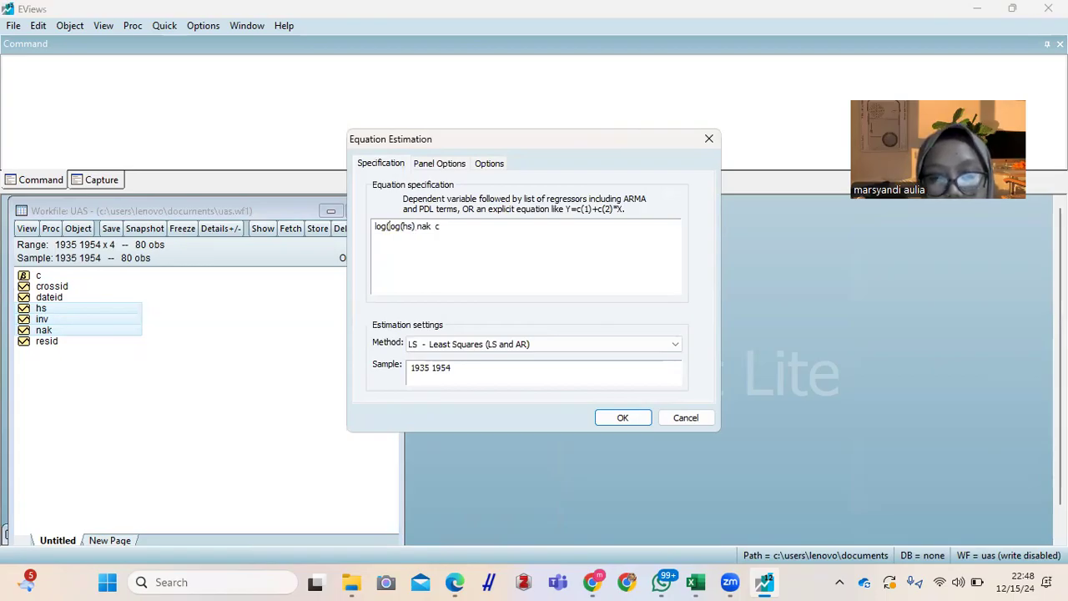
type("v)")
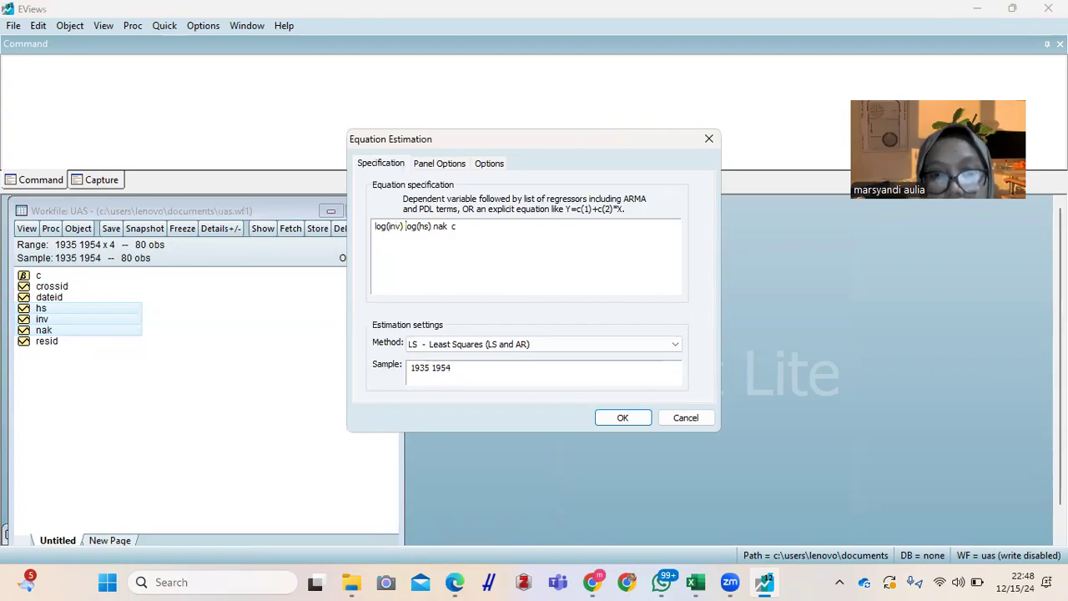
Step: Change the regressor nak to log(nak), estimate the equation by least squares, and place its window beside the workfile
left_click(434, 226)
type("log(hs)")
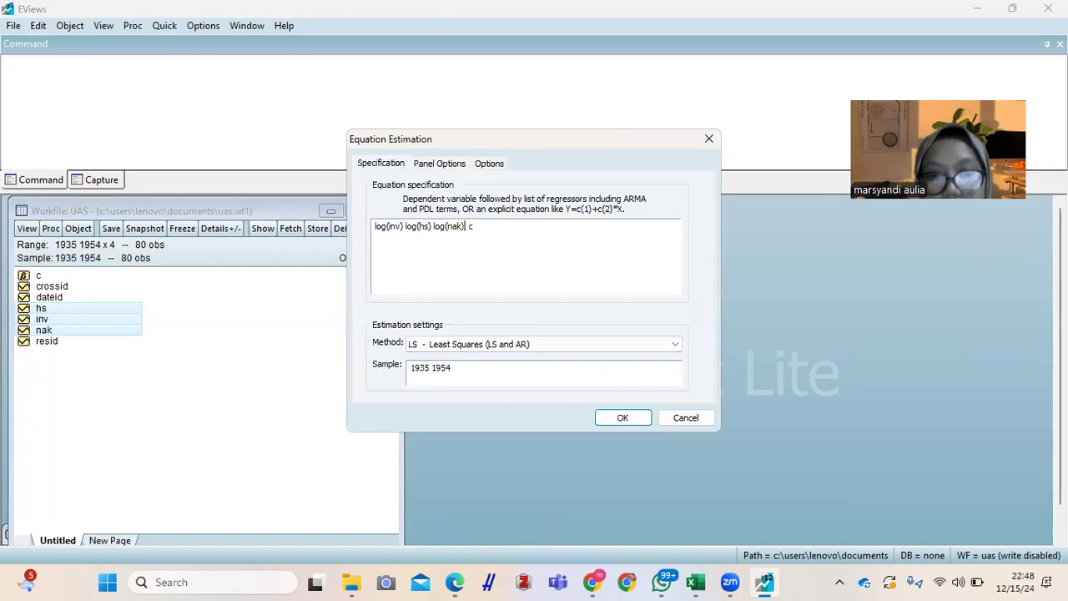
left_click(624, 418)
left_click(497, 318)
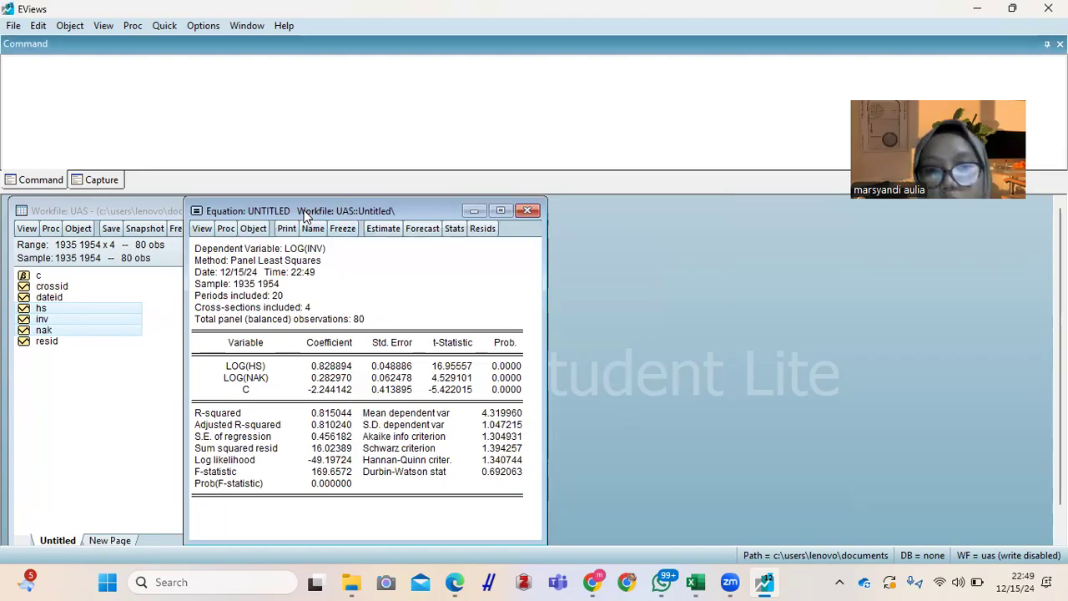
left_click_drag(305, 215, 602, 221)
Step: Run the residual heteroskedasticity test on the equation, and widen and reposition its window to show the full cross-section test table
left_click(501, 233)
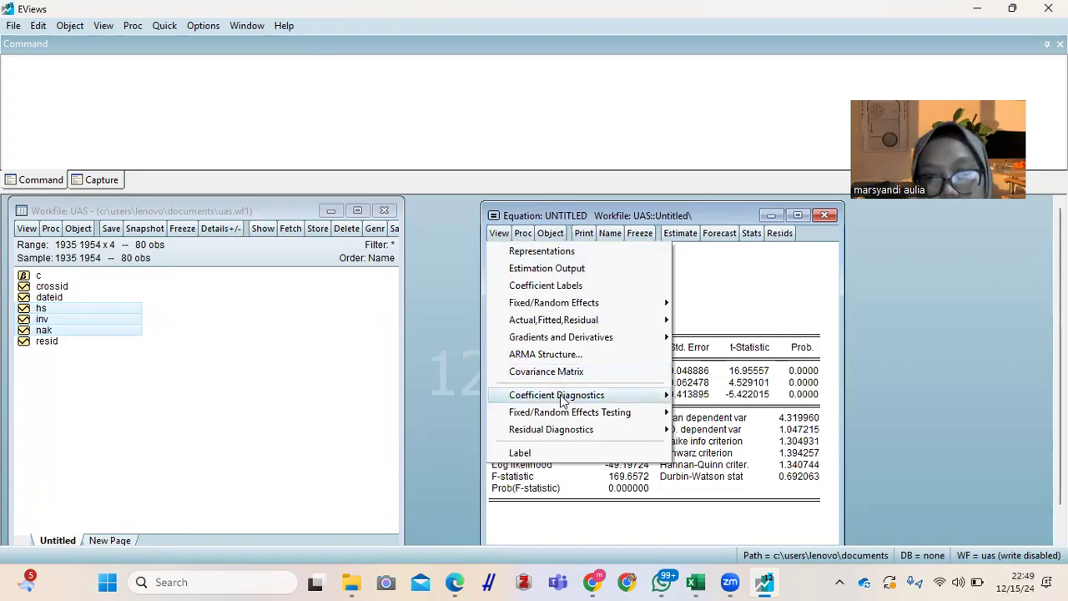
mouse_move(562, 439)
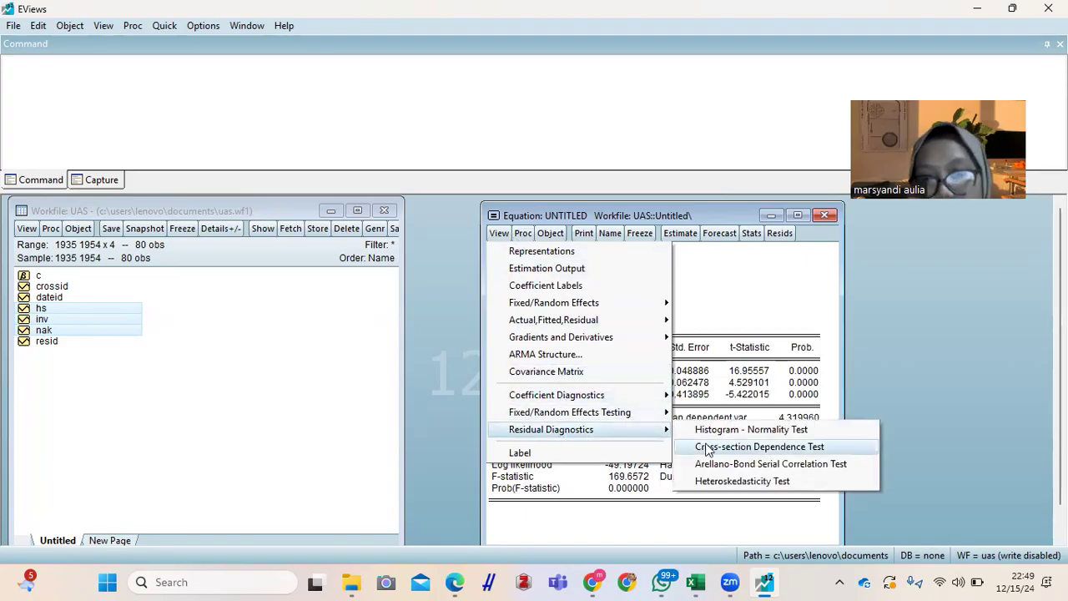
left_click(738, 482)
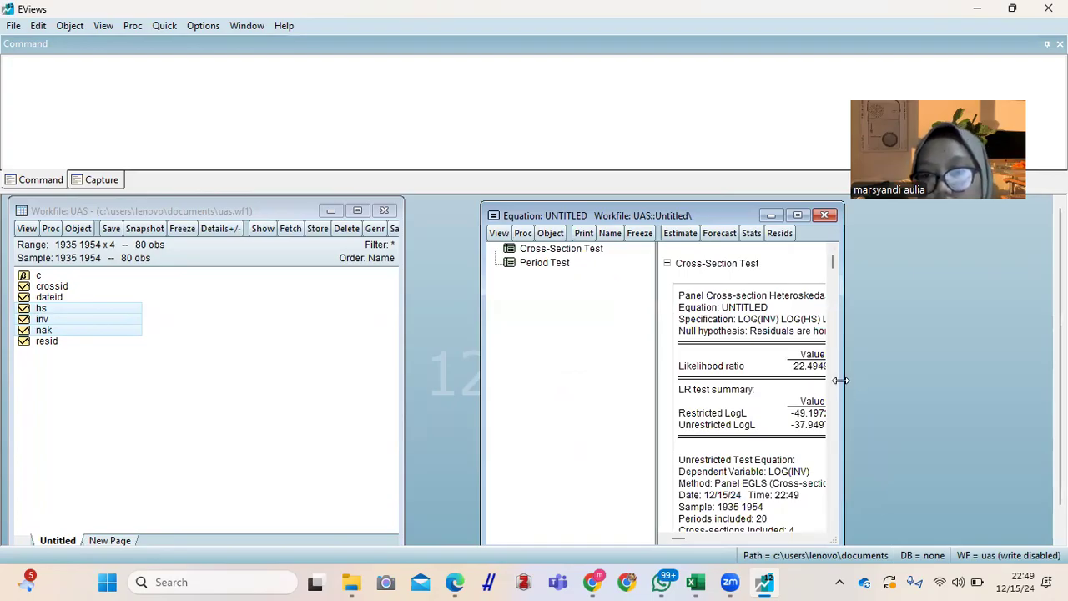
left_click_drag(841, 380, 1018, 377)
left_click_drag(770, 211, 678, 208)
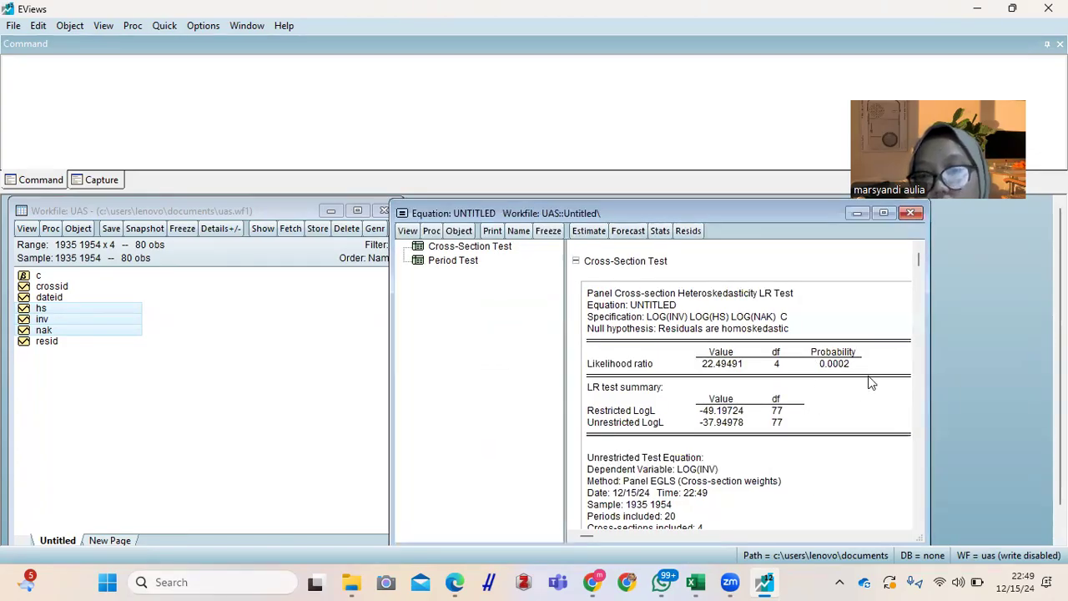
Step: Read the Uji Heteroskedastisitas notes on the "Data Panel." sheet of data eviews.2 in Excel, and return to EViews
mouse_move(705, 581)
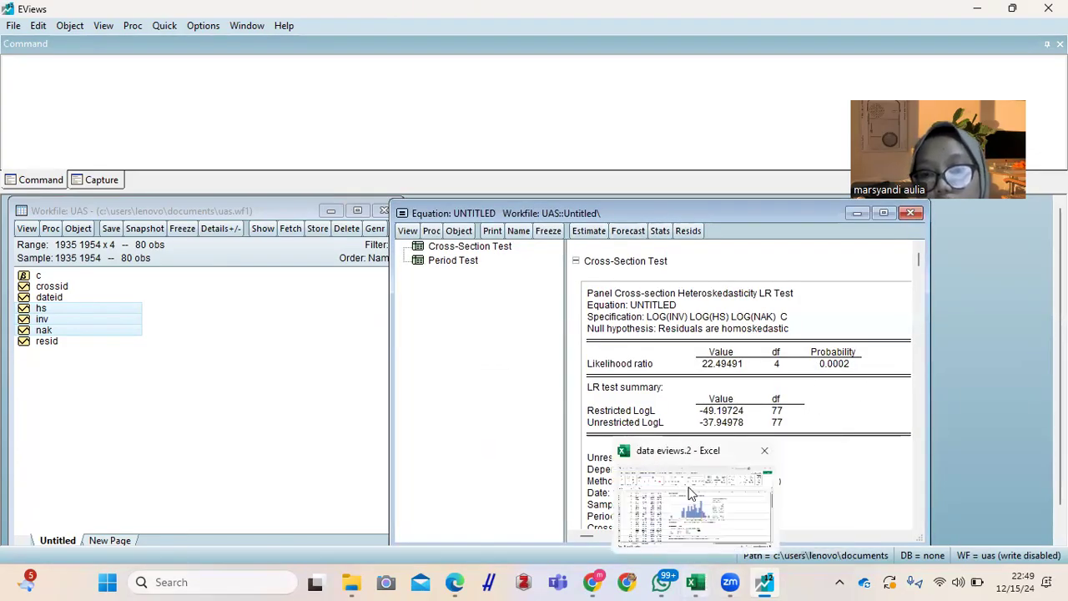
left_click(691, 491)
key("Down")
key("Down")
key("Down")
key("Down")
key("Down")
key("Down")
key("Down")
key("Down")
key("Down")
key("Down")
key("Down")
key("Down")
key("Down")
key("Down")
key("Down")
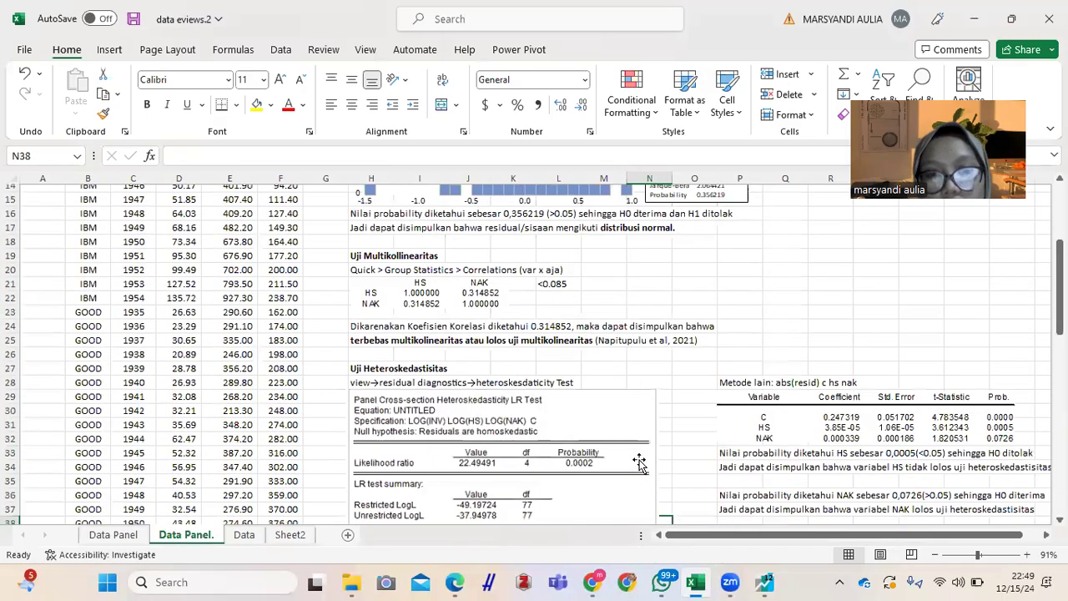
key("Down")
key("Down")
key("Down")
key("Down")
key("Down")
key("Down")
key("Up")
key("Up")
key("Up")
key("Up")
key("Up")
key("Up")
key("Up")
key("Up")
key("Up")
key("Up")
key("Up")
key("Up")
key("Up")
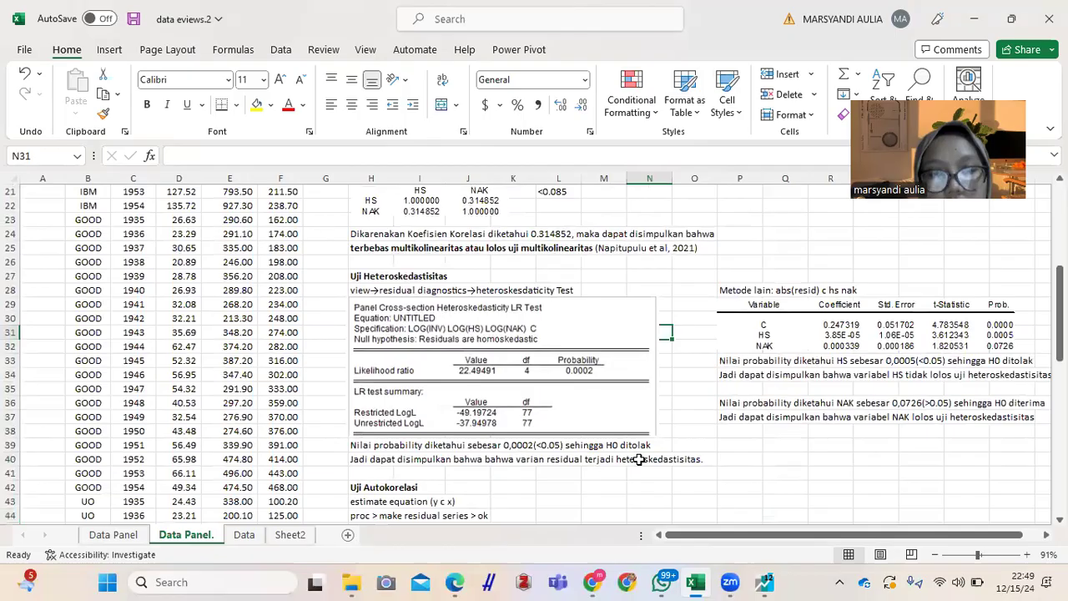
left_click(380, 445)
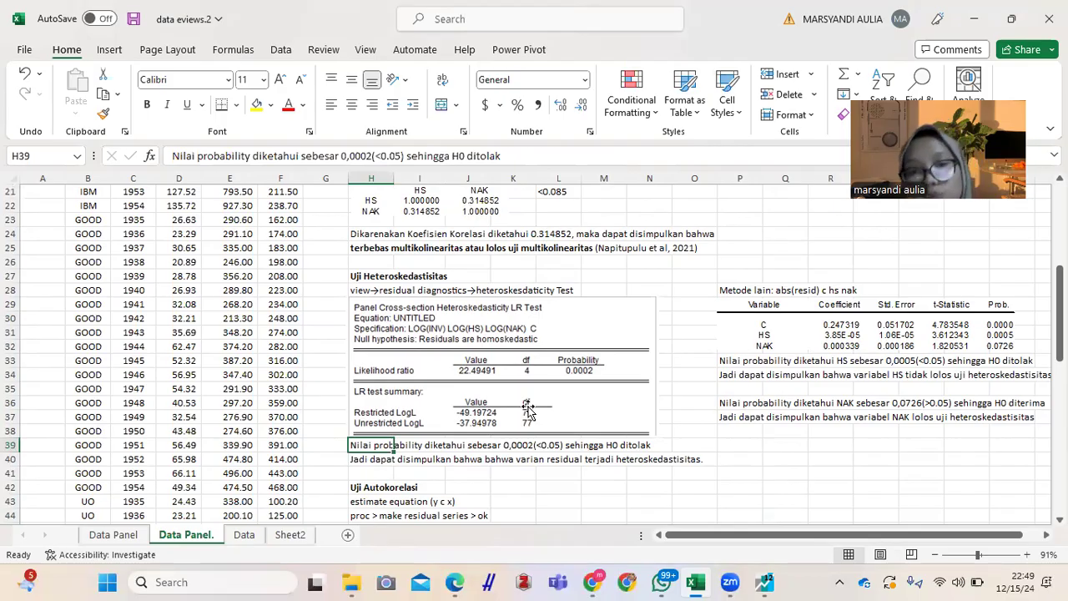
mouse_move(755, 582)
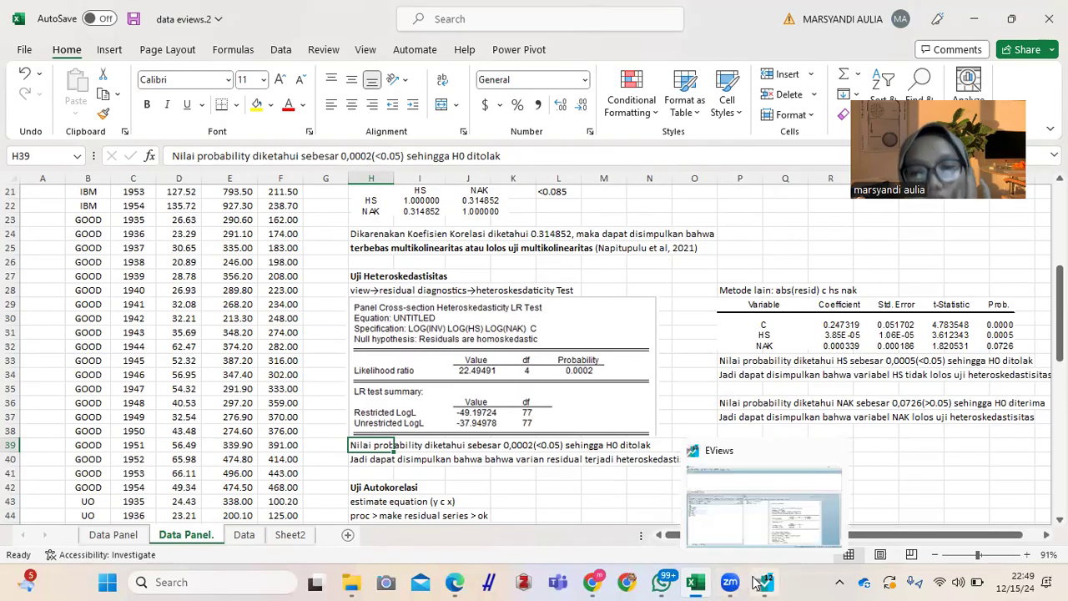
left_click(726, 488)
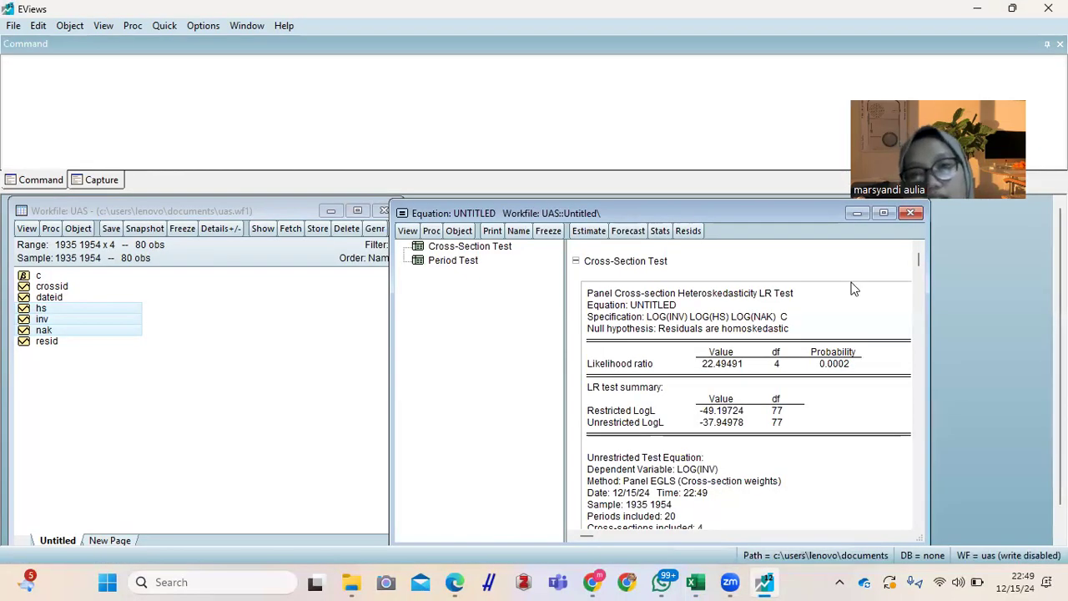
Step: Delete the untitled log(inv) equation and open the selected series hs, inv and nak as a new equation
left_click(910, 214)
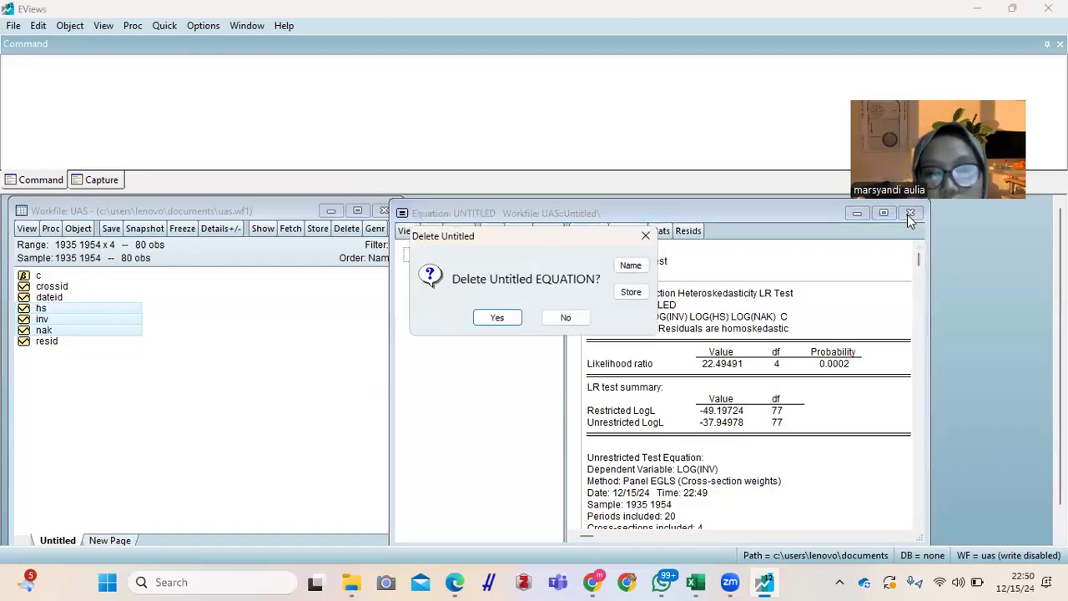
left_click(491, 319)
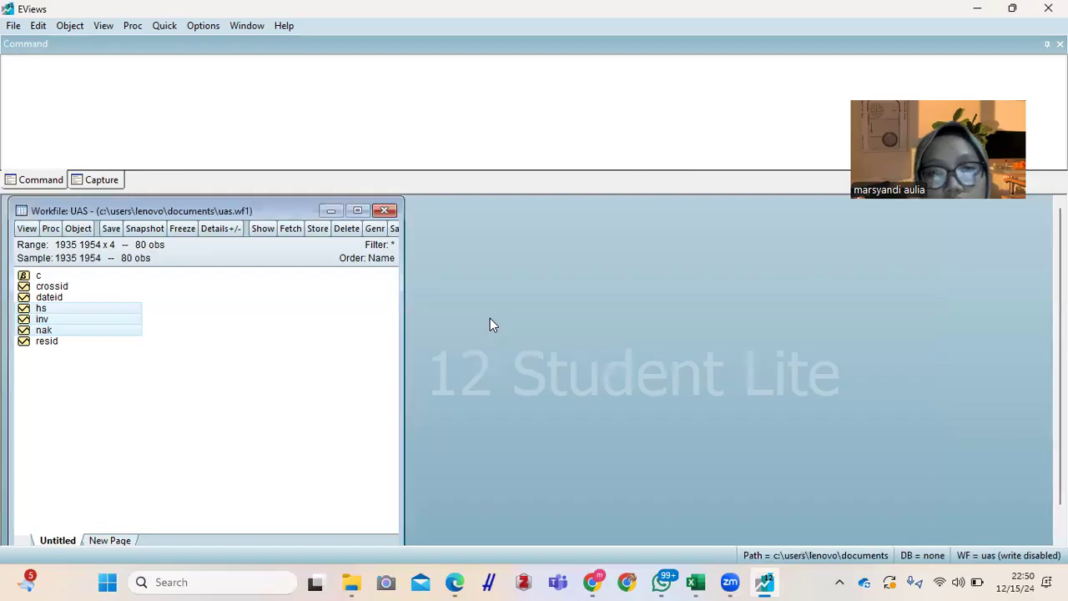
right_click(108, 323)
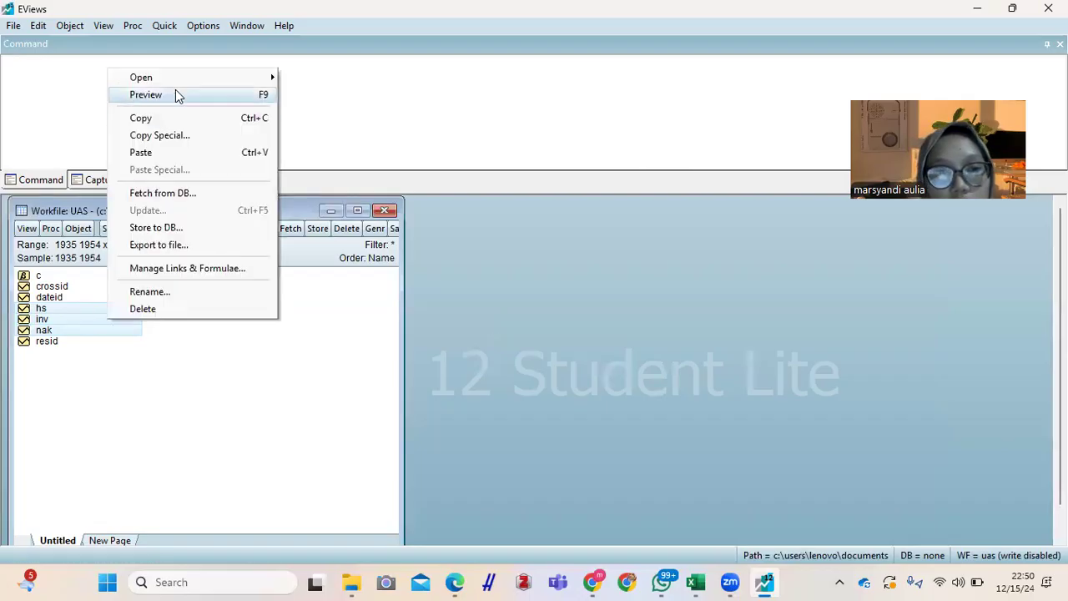
mouse_move(167, 81)
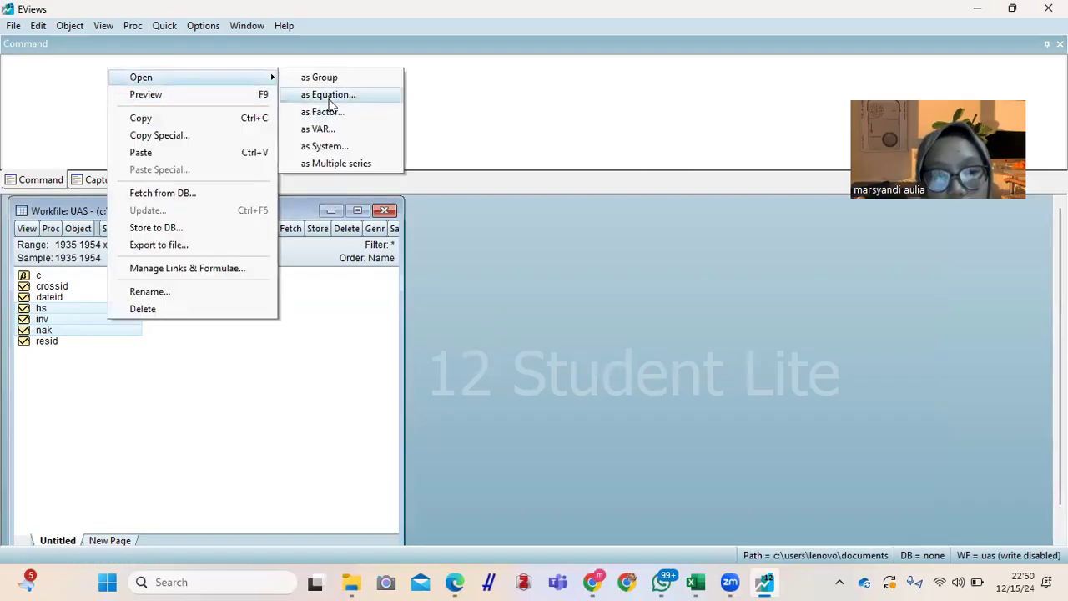
left_click(330, 102)
Step: Estimate the least squares equation abs(resid) c hs nak for the sample 1935 1954, and place its window beside the workfile
left_click(444, 235)
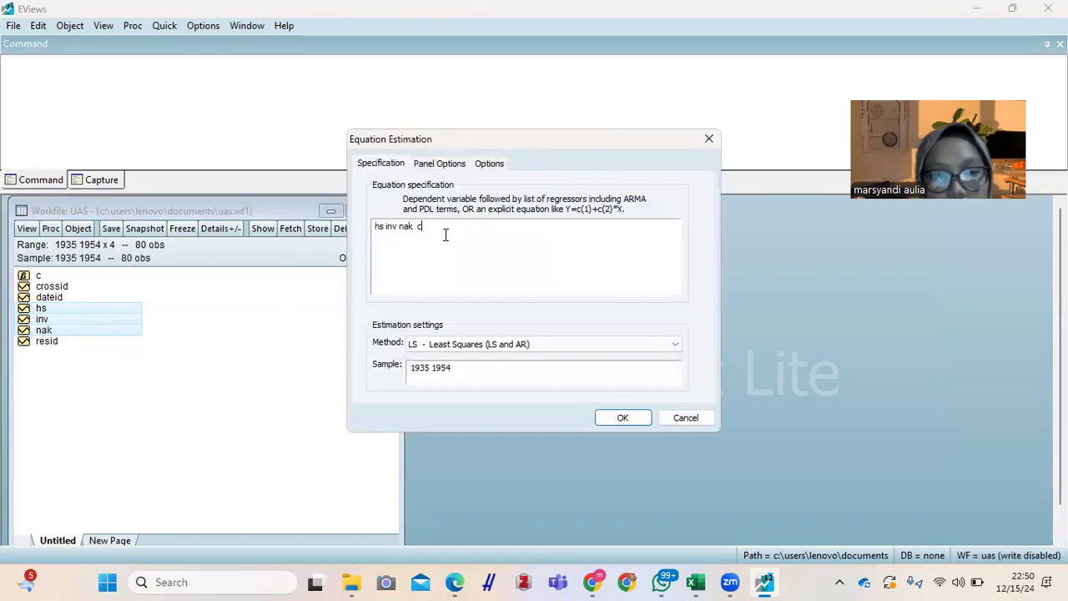
left_click_drag(445, 234, 292, 244)
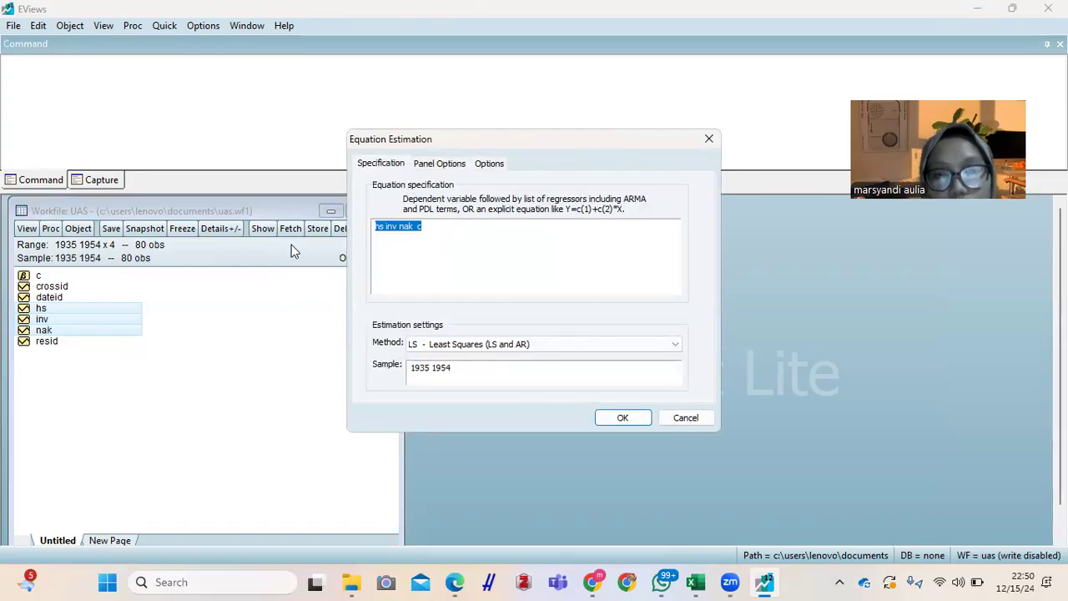
key("Left")
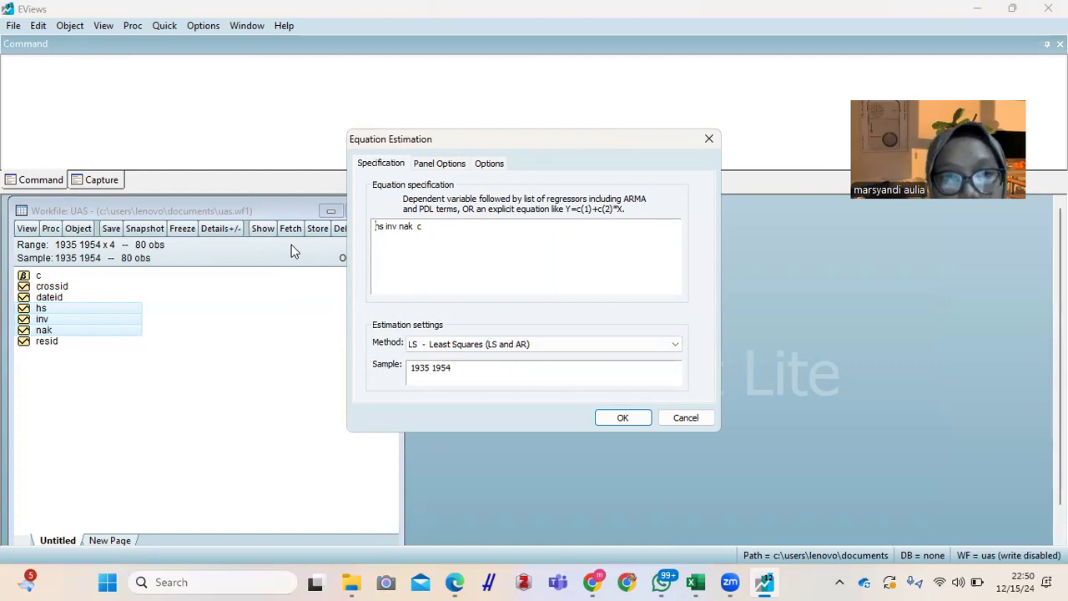
type("abs(resid)")
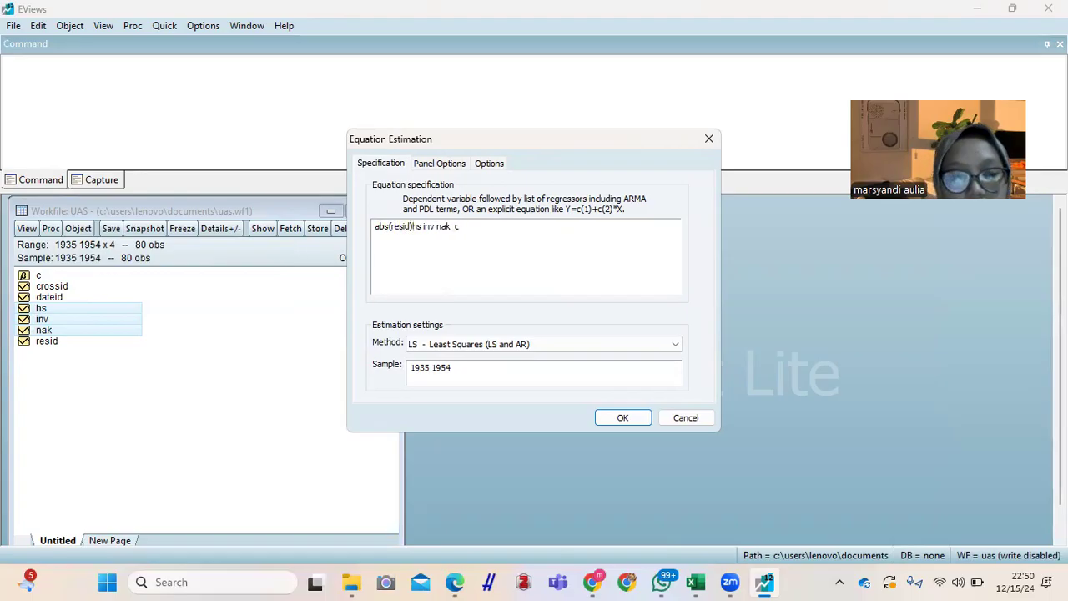
type(" c")
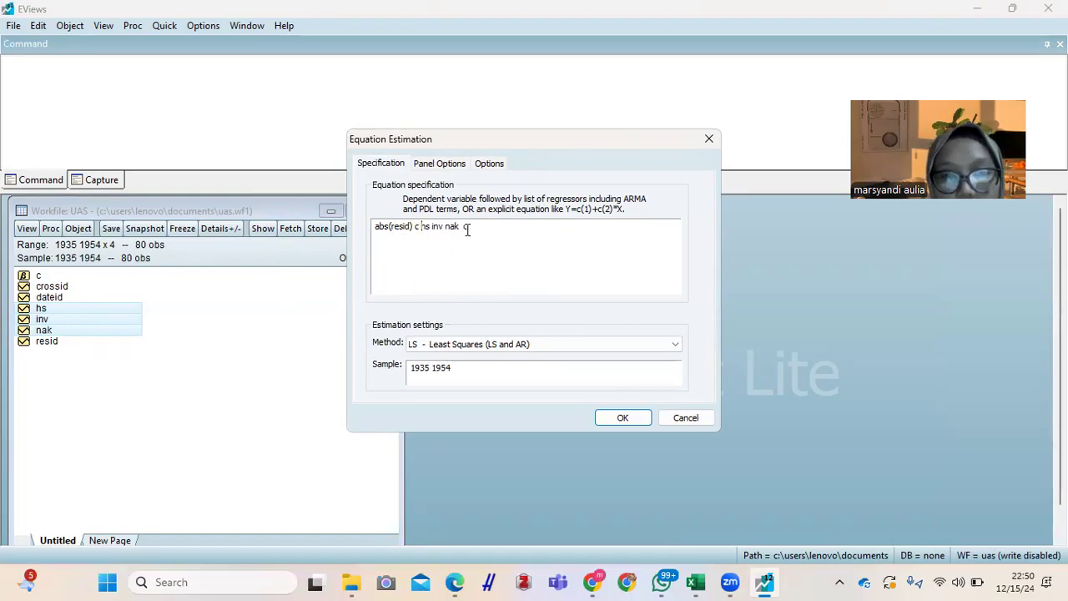
key("BackSpace")
key("BackSpace")
key("BackSpace")
key("BackSpace")
key("BackSpace")
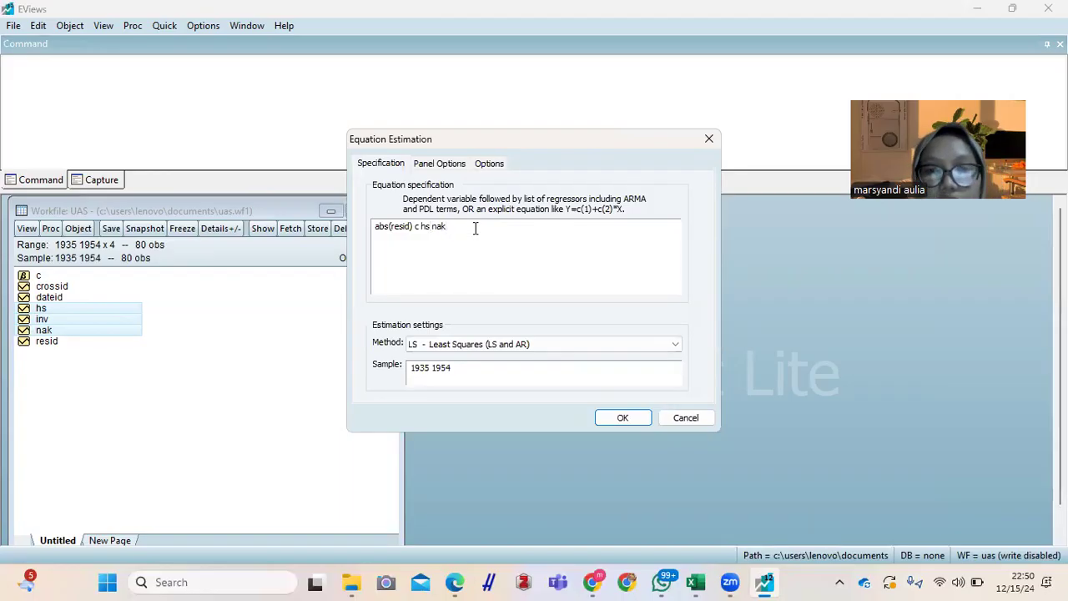
left_click(623, 418)
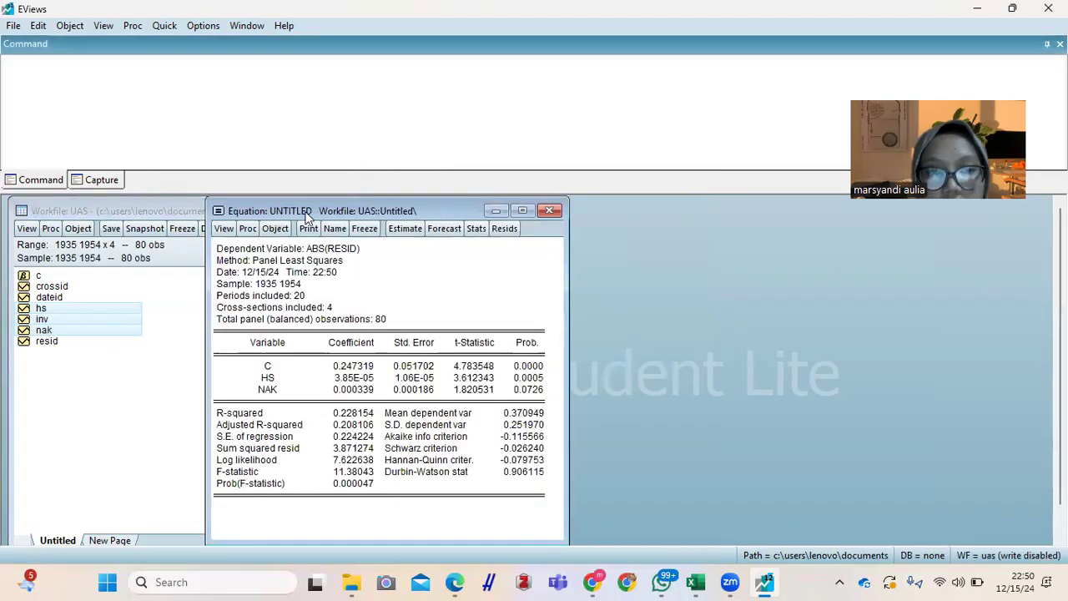
left_click_drag(308, 216, 526, 214)
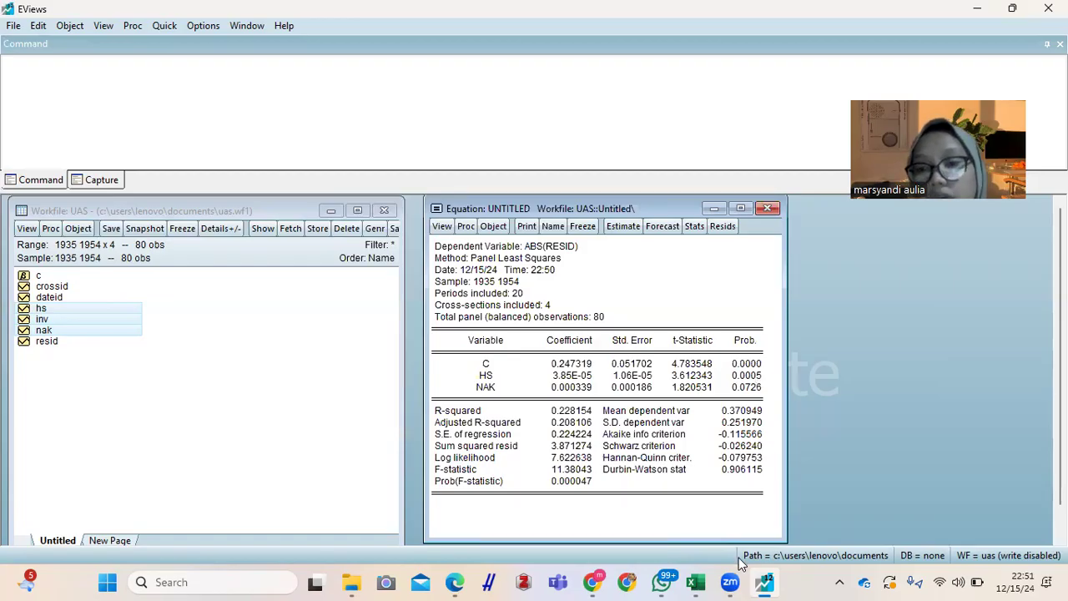
Step: Switch to data eviews.2 in Excel, read the "Metode lain: abs(resid) c hs nak" notes on HS and NAK, and return to EViews
mouse_move(705, 578)
left_click(733, 511)
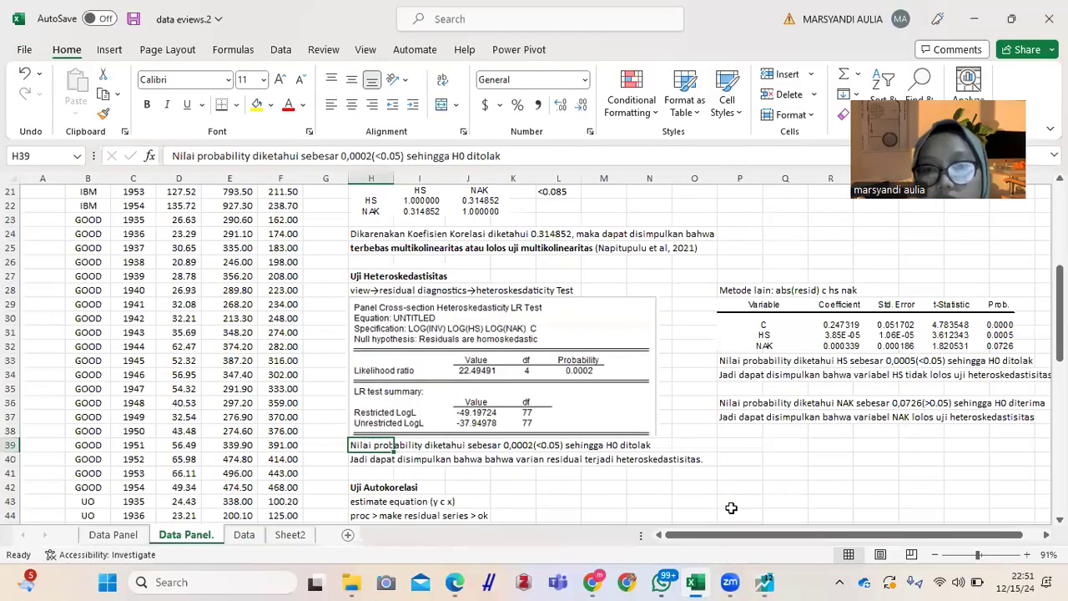
key("Right")
key("Right")
key("Right")
key("Right")
key("Right")
key("Right")
key("Right")
key("Right")
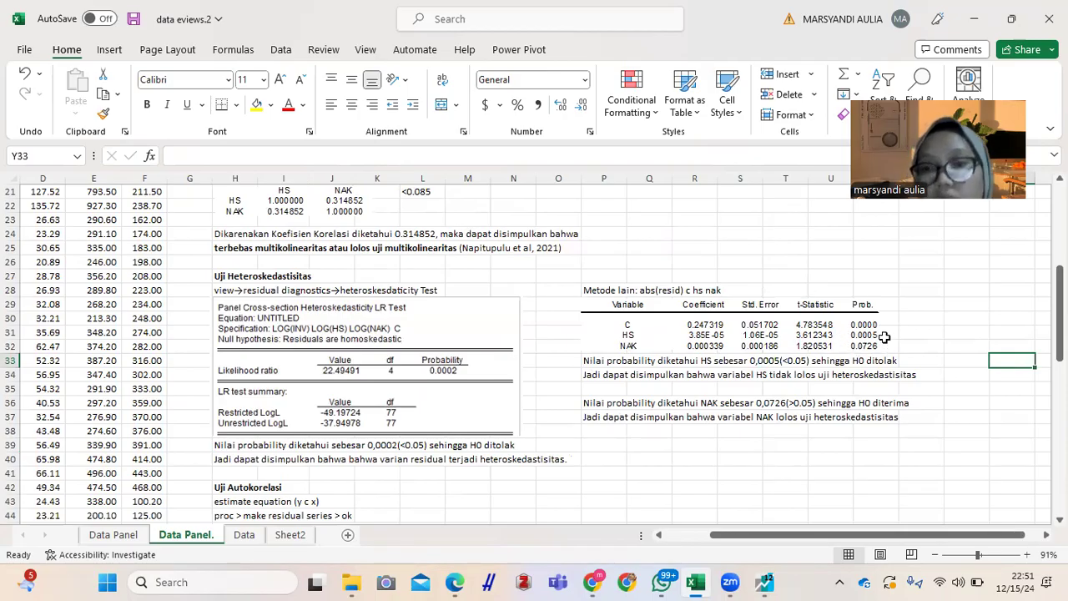
left_click(618, 365)
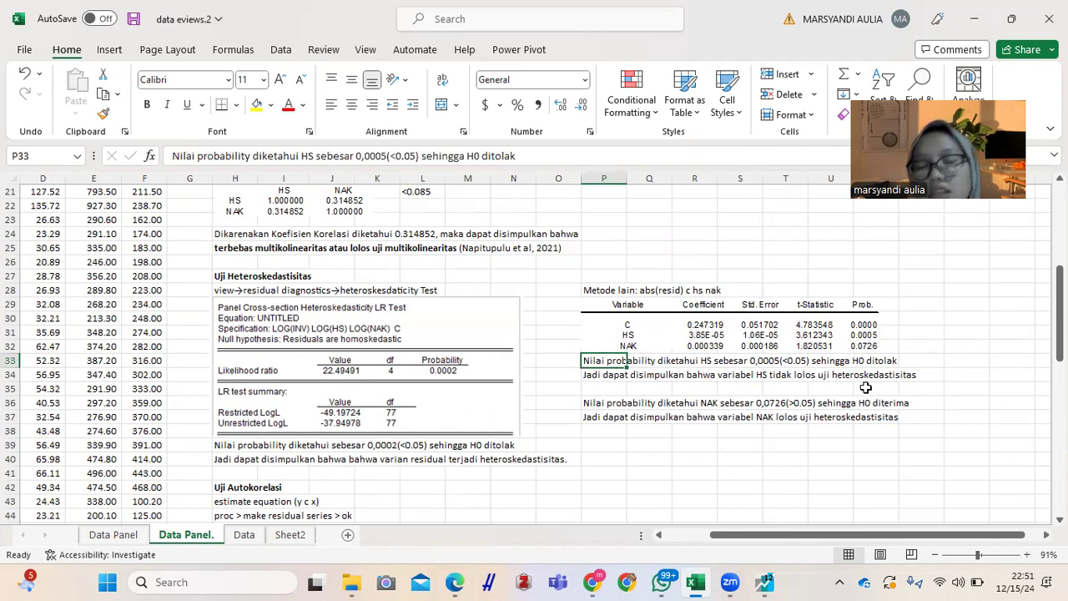
left_click(700, 384)
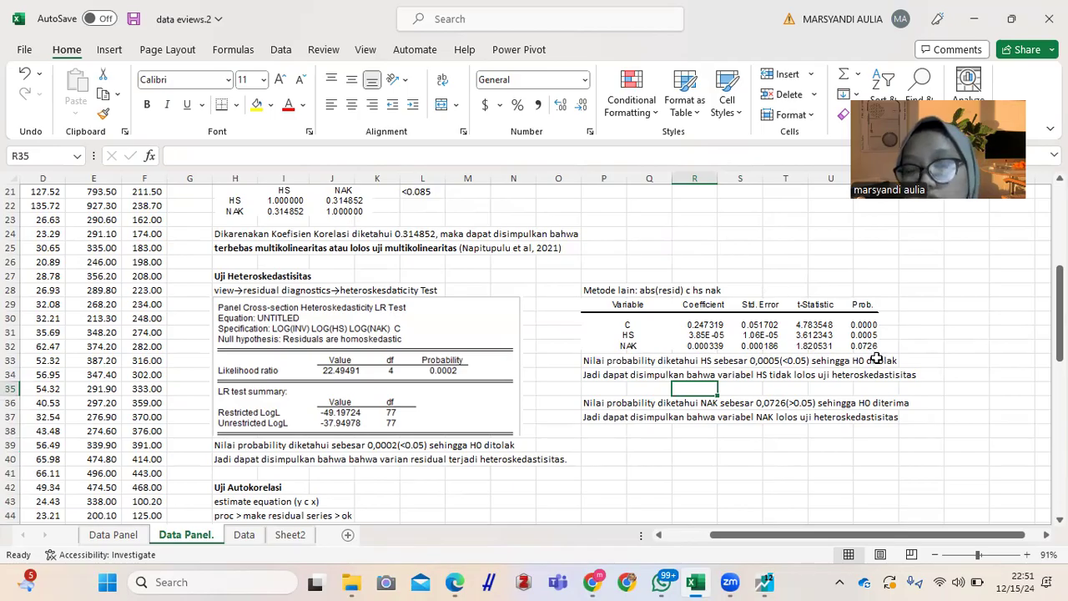
left_click(635, 404)
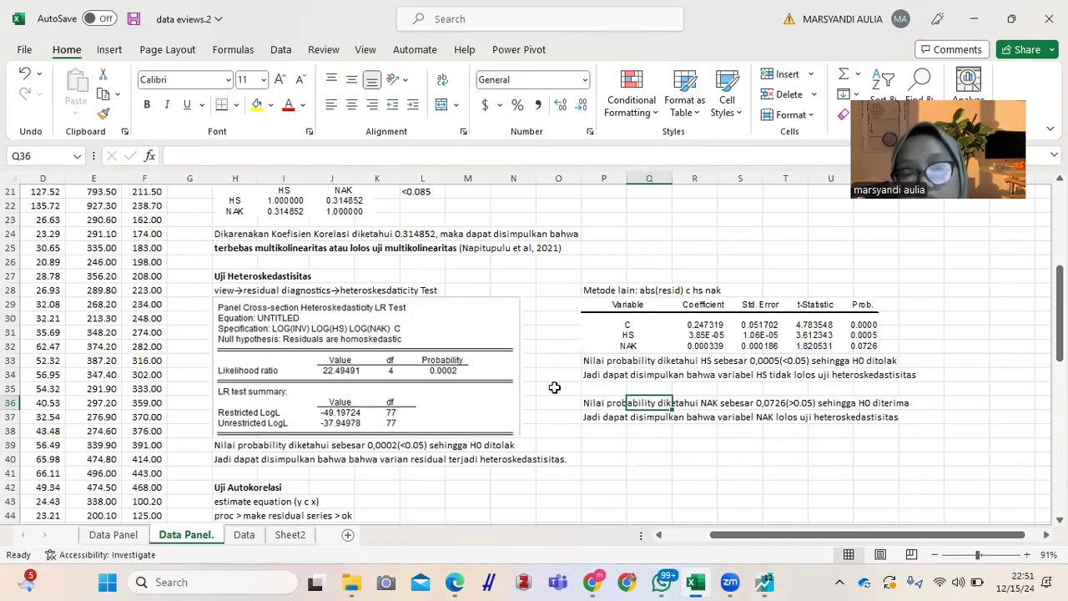
left_click(728, 353)
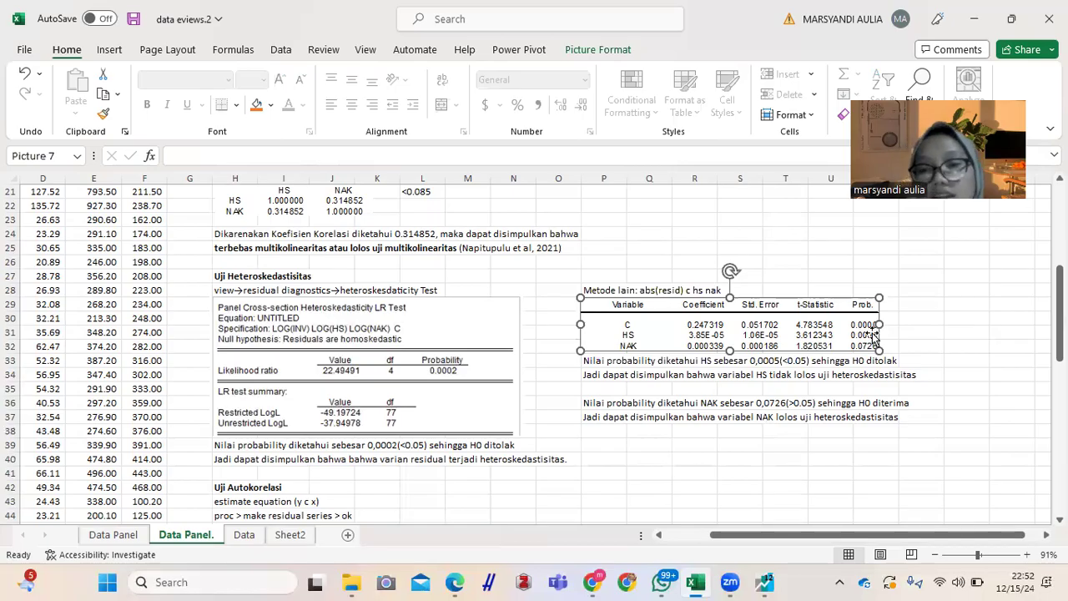
left_click(902, 374)
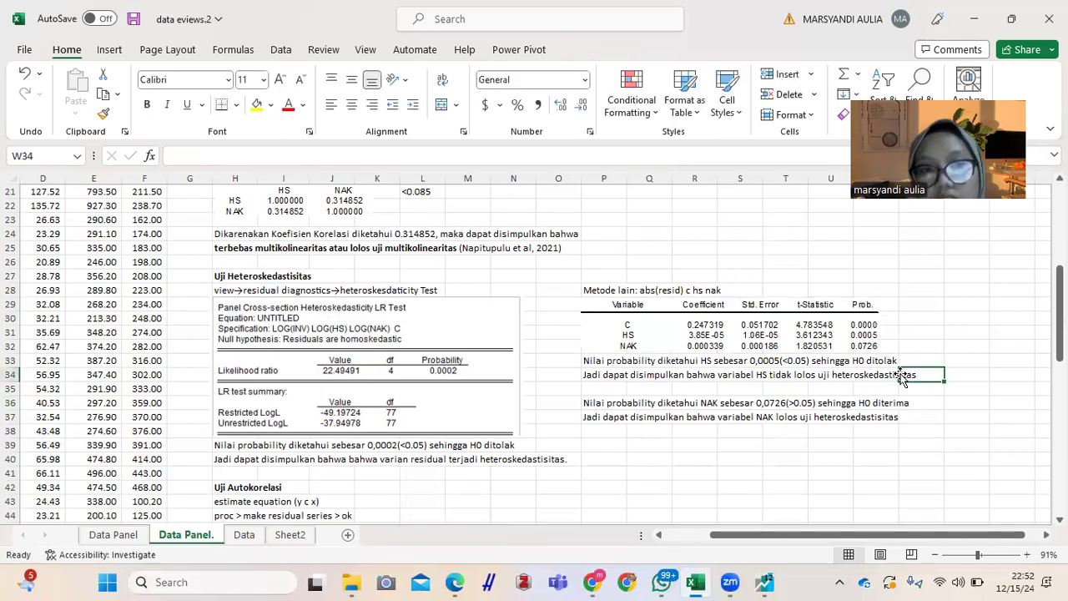
left_click(606, 361)
key("Down")
key("Down")
key("Down")
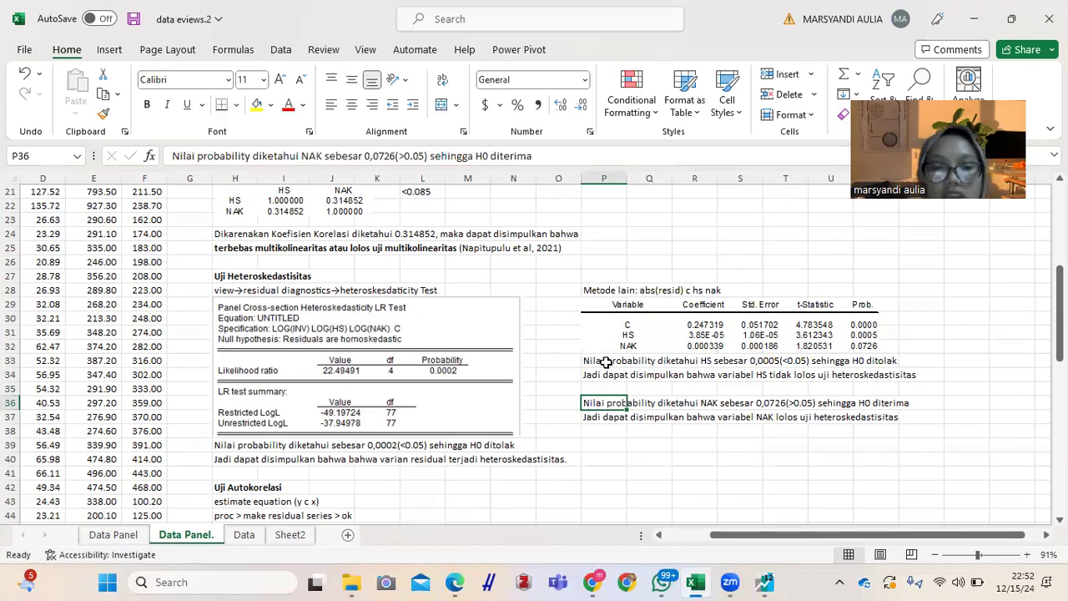
key("Left")
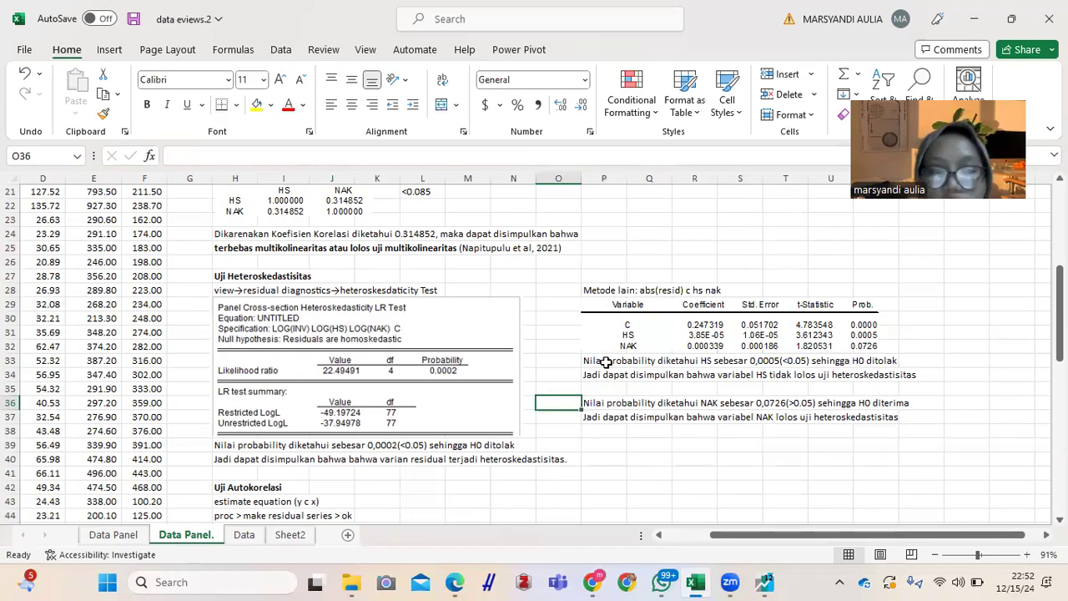
mouse_move(765, 581)
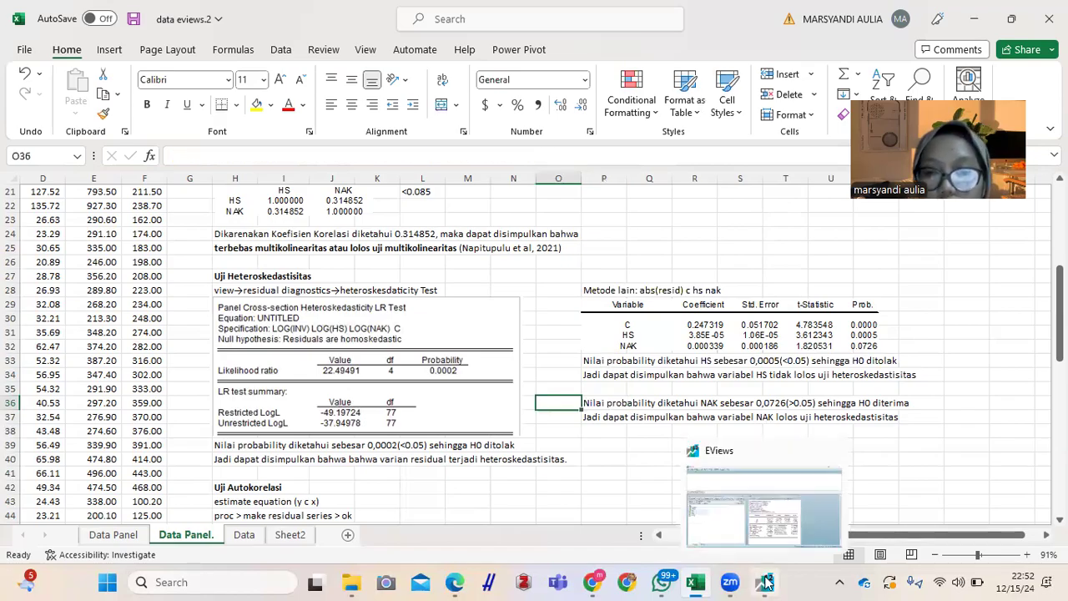
left_click(745, 527)
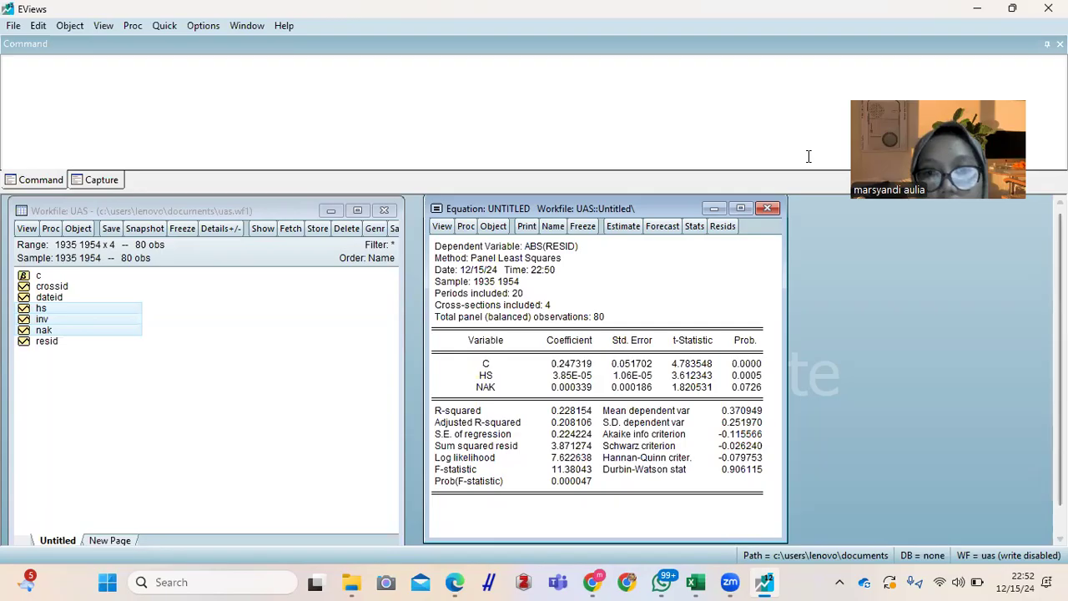
Step: Minimize the abs(resid) equation window and open the selected series hs, inv and nak as a new equation
left_click(720, 207)
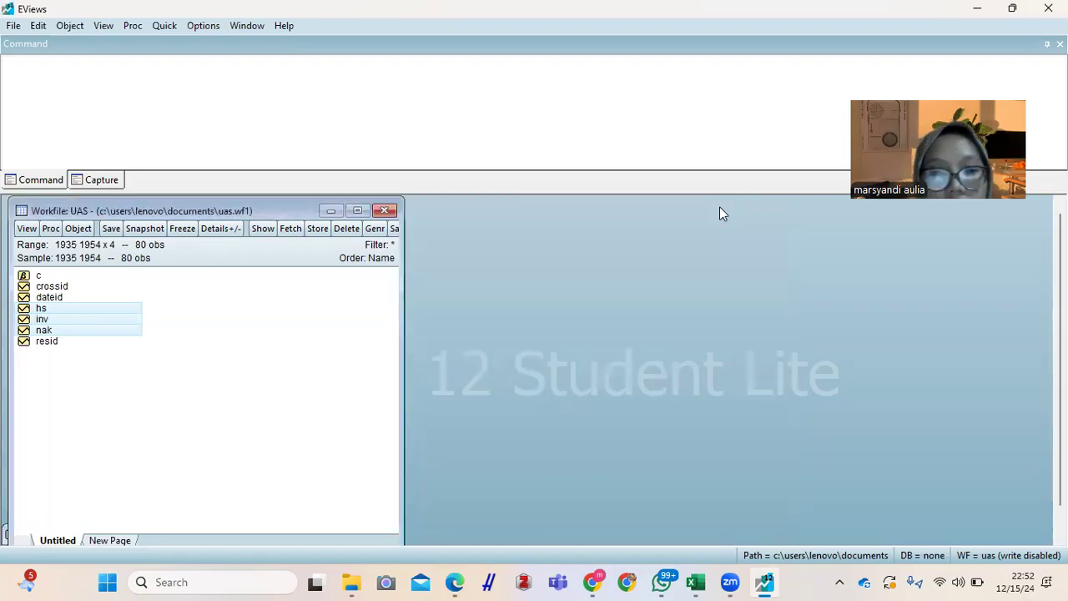
right_click(98, 313)
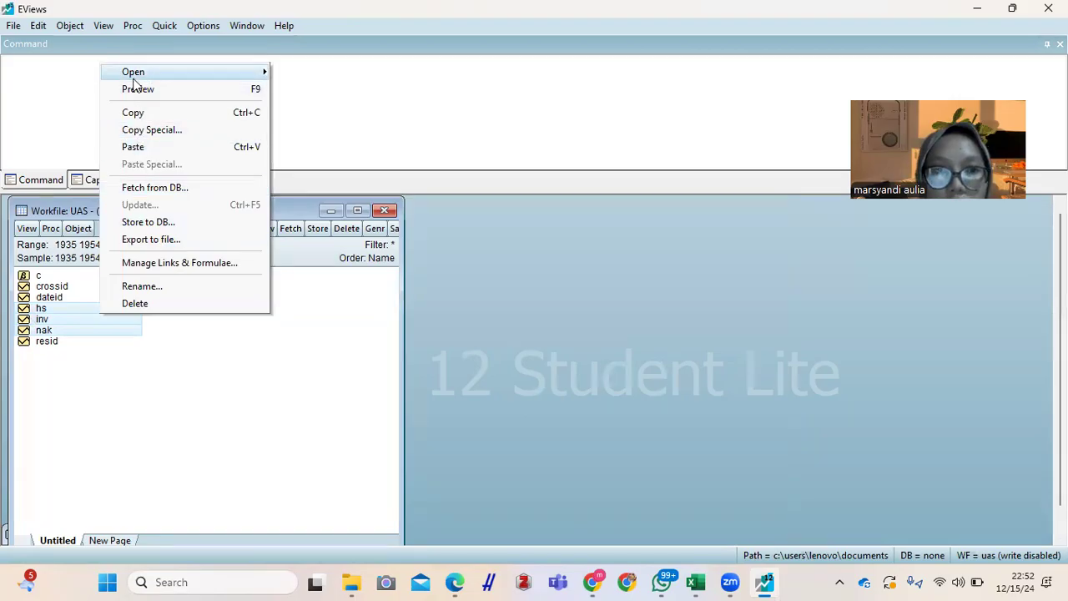
mouse_move(279, 74)
left_click(304, 90)
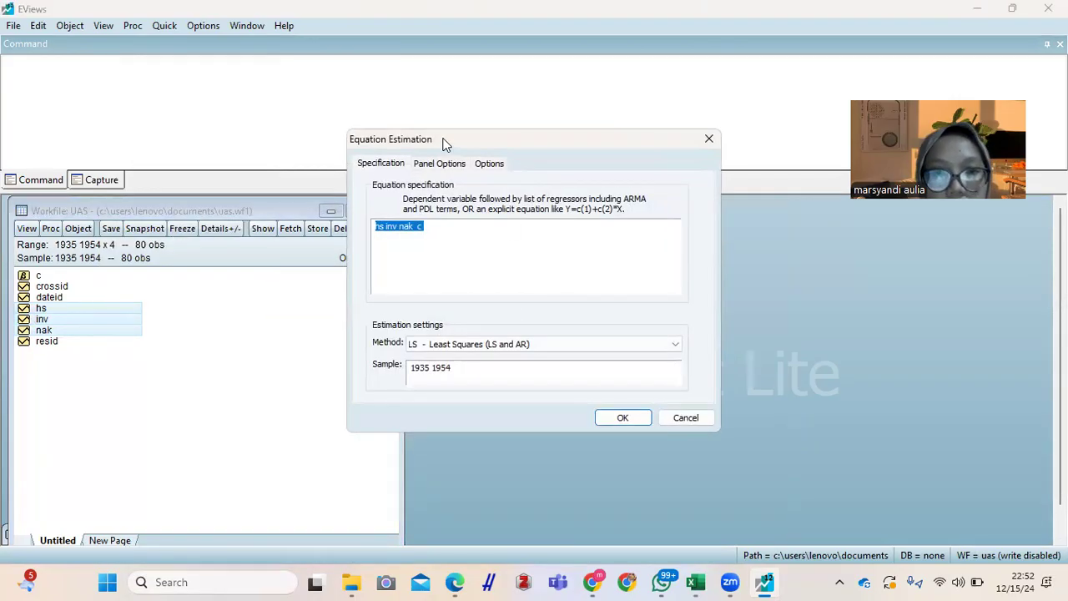
left_click_drag(445, 143, 578, 279)
Step: Estimate the least squares equation inv c hs nak in place of the untitled equation, and place its window beside the workfile
left_click(587, 362)
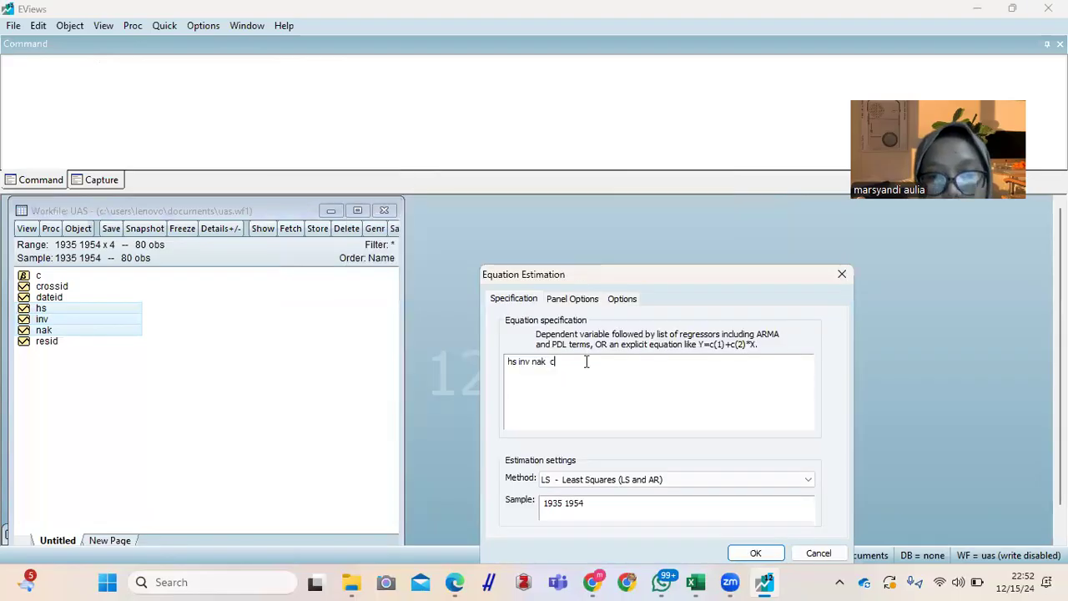
left_click_drag(587, 361, 496, 362)
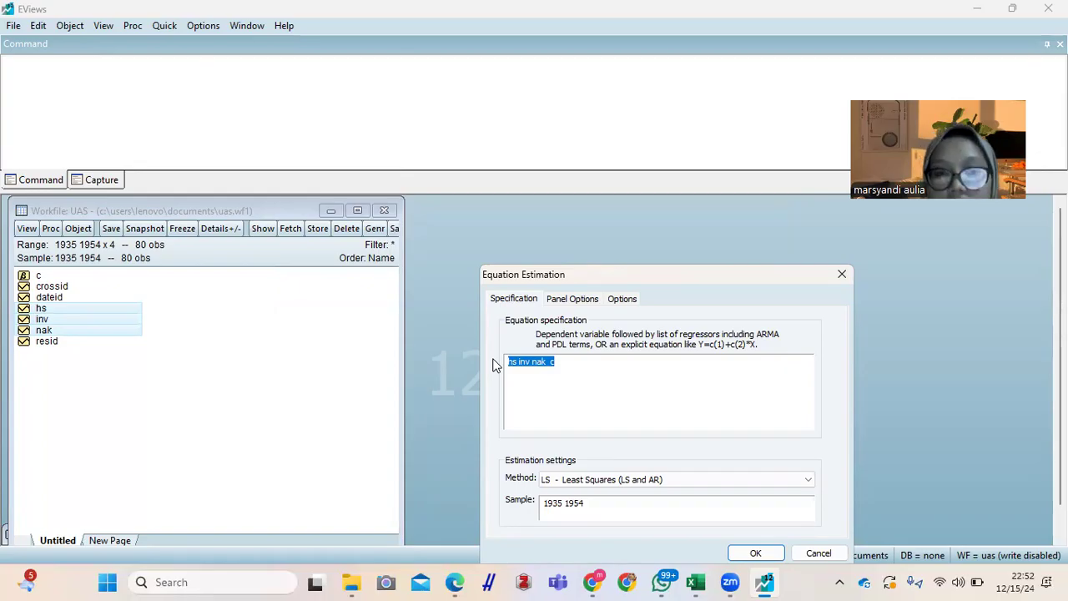
key("Right")
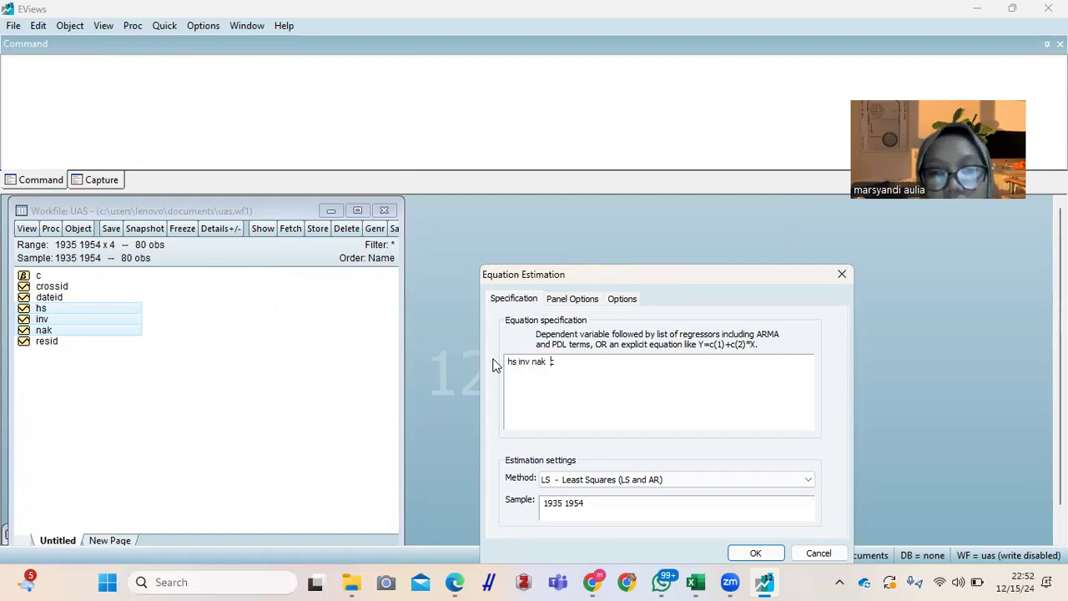
key("BackSpace")
key("BackSpace")
key("BackSpace")
key("BackSpace")
key("BackSpace")
key("BackSpace")
key("BackSpace")
key("BackSpace")
key("BackSpace")
key("BackSpace")
key("BackSpace")
type("inv c")
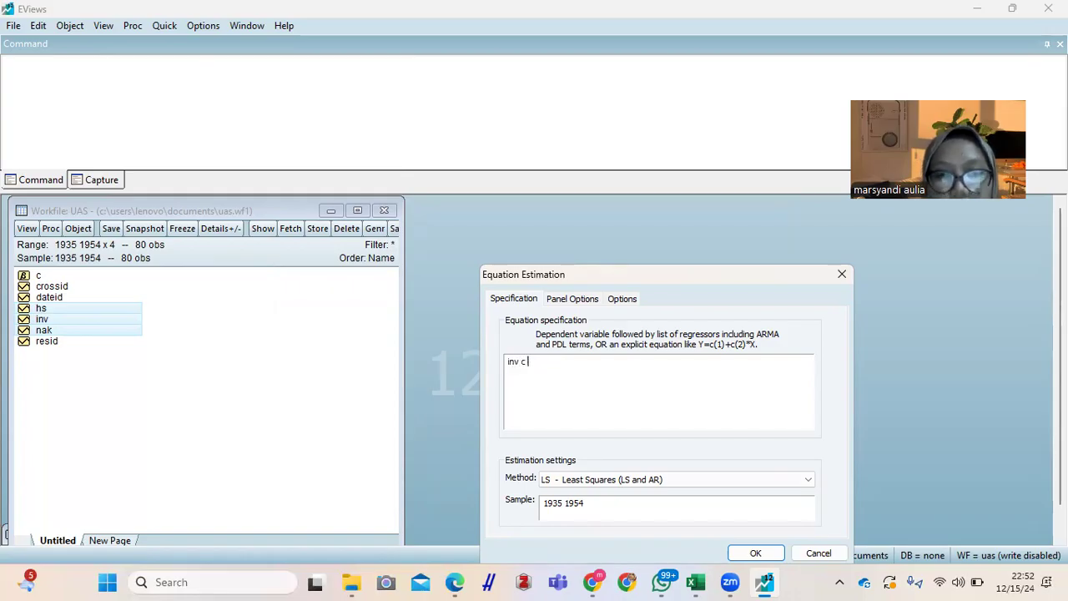
type("hs nak")
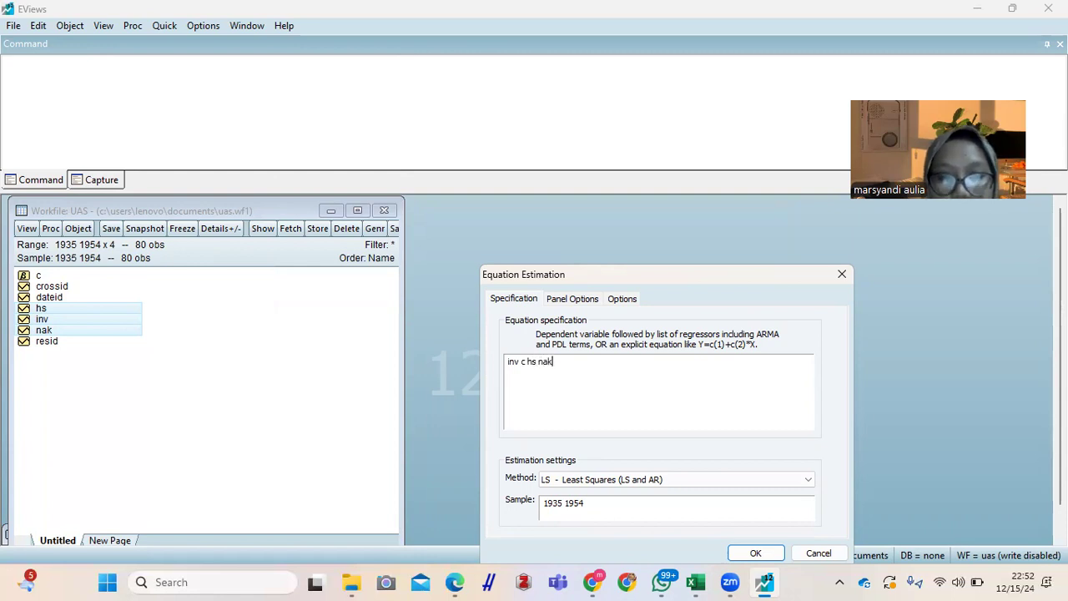
left_click_drag(571, 275, 507, 203)
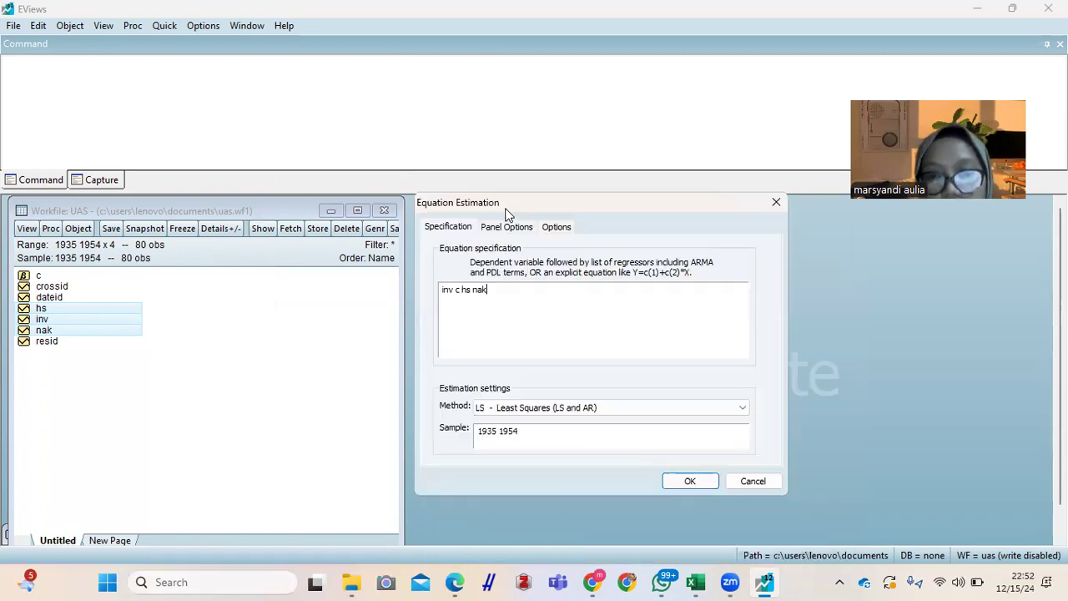
left_click(690, 481)
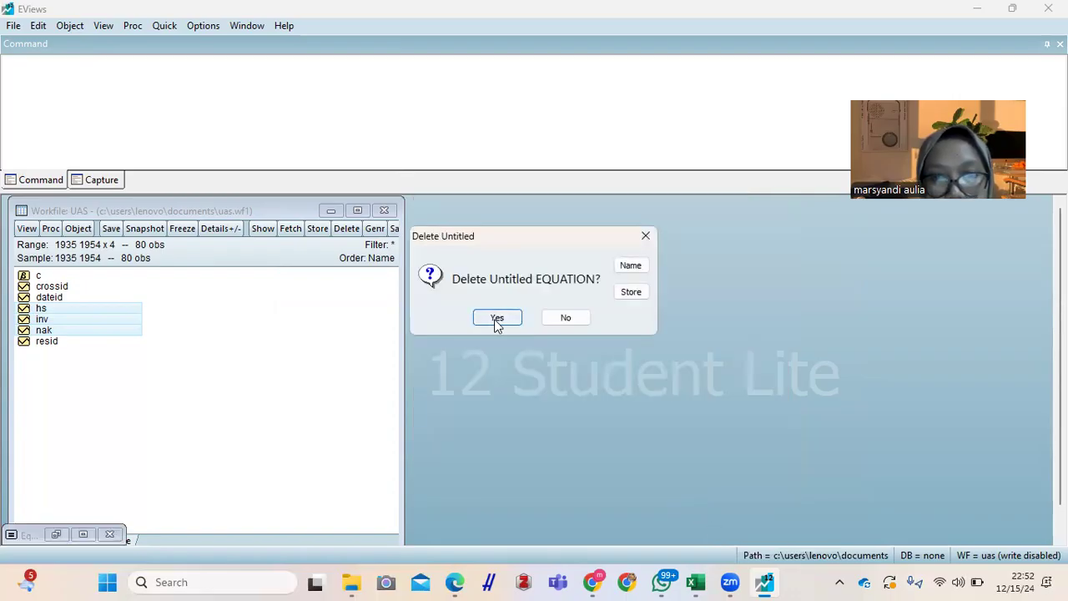
left_click(497, 319)
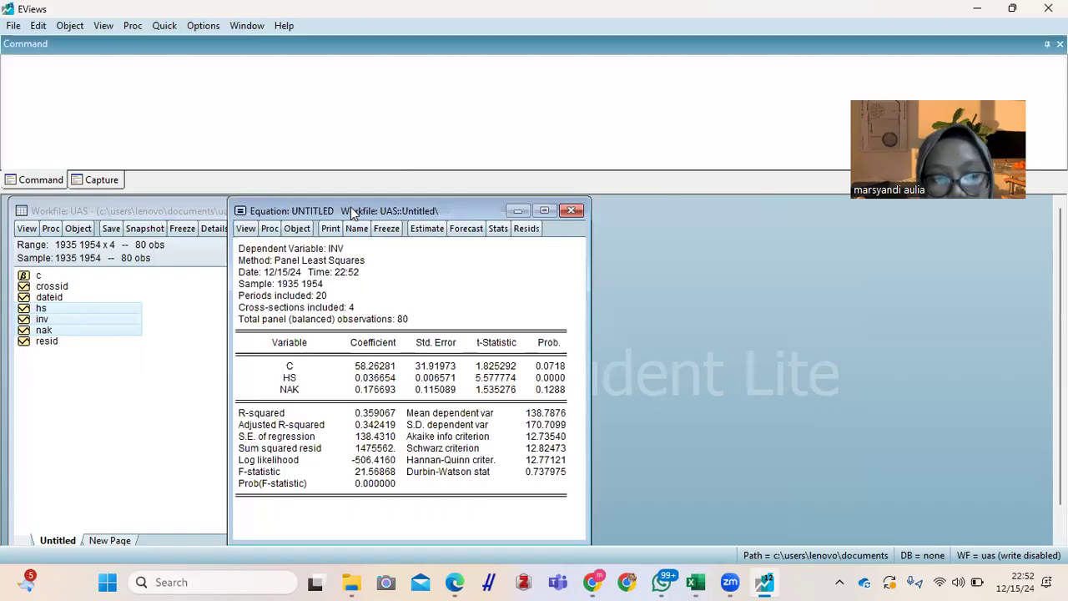
left_click_drag(350, 207, 530, 203)
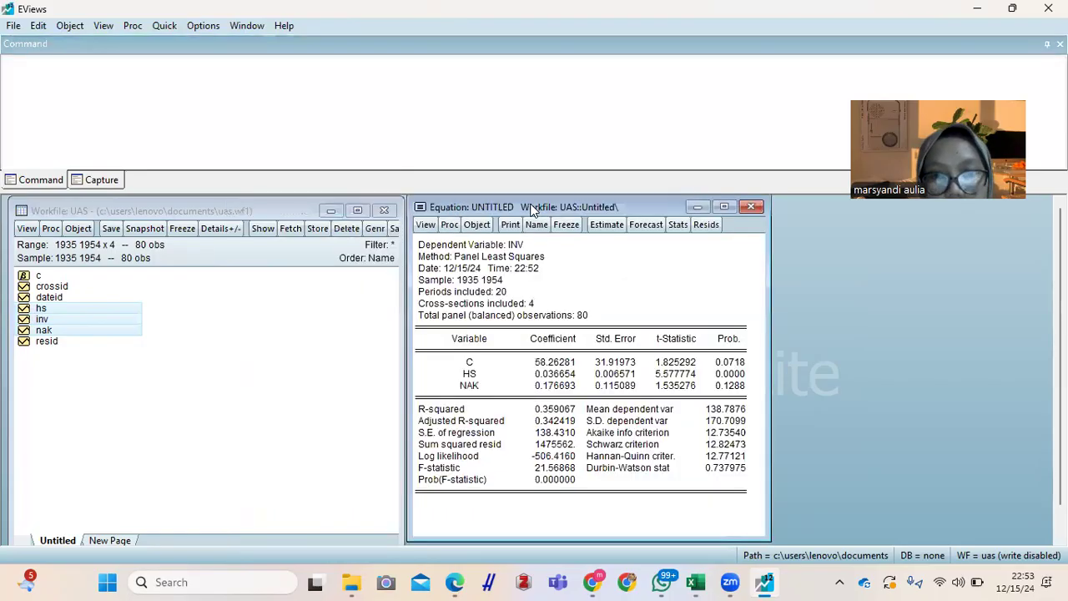
Step: Make an ordinary residual series named resid01 from the inv equation, and minimize the series window
left_click(449, 225)
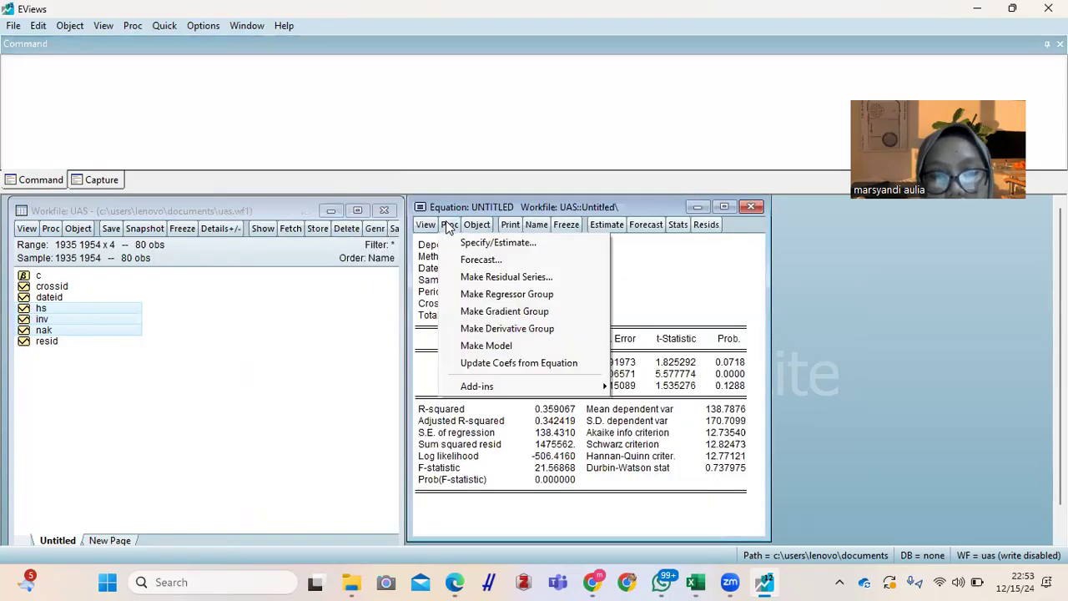
left_click(499, 278)
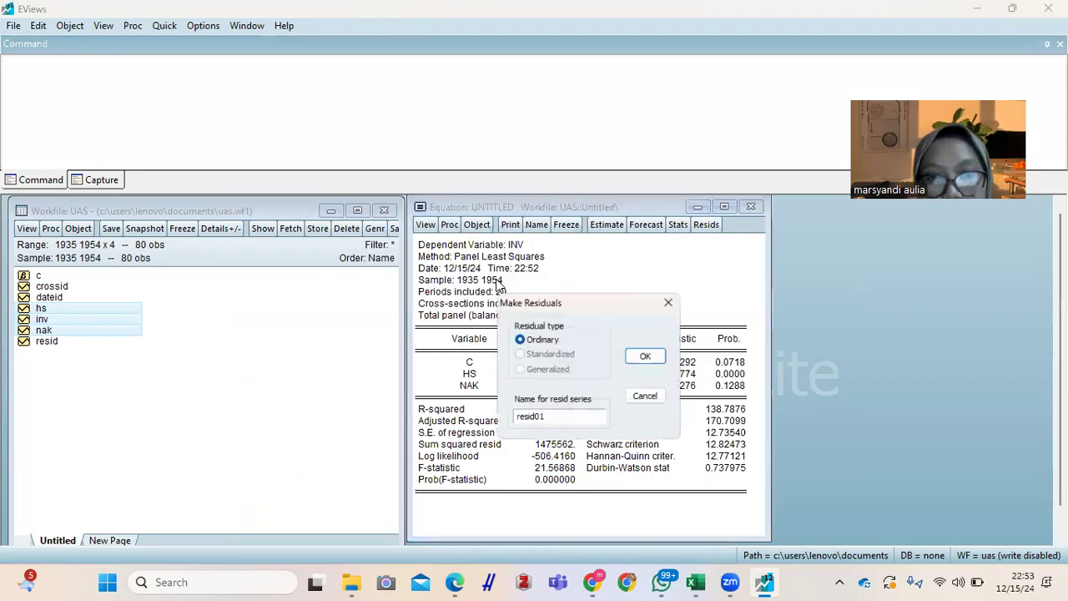
left_click(645, 357)
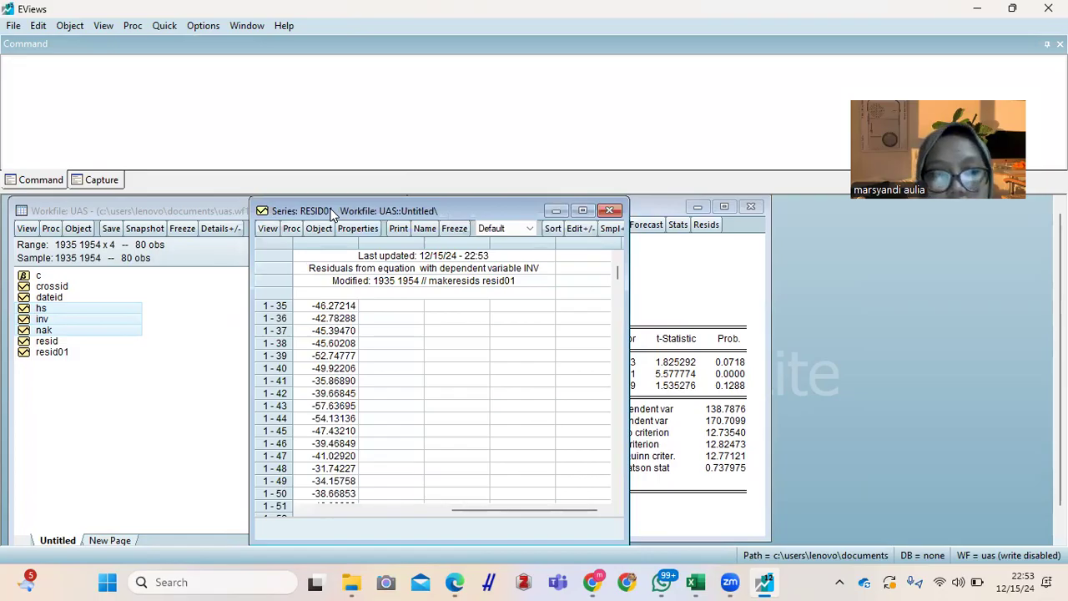
left_click_drag(331, 214, 710, 214)
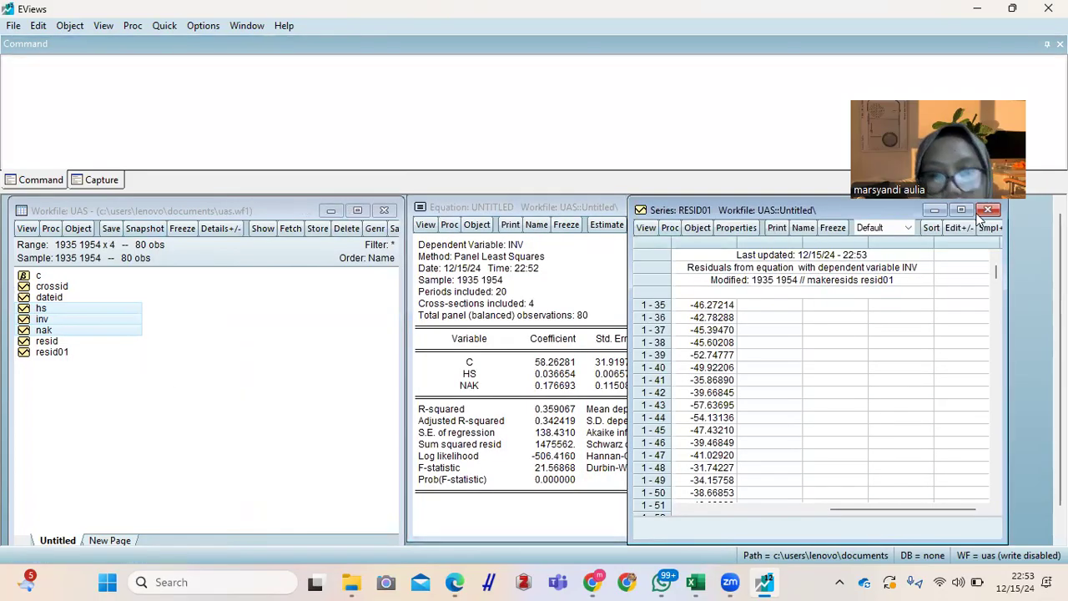
left_click_drag(785, 211, 819, 257)
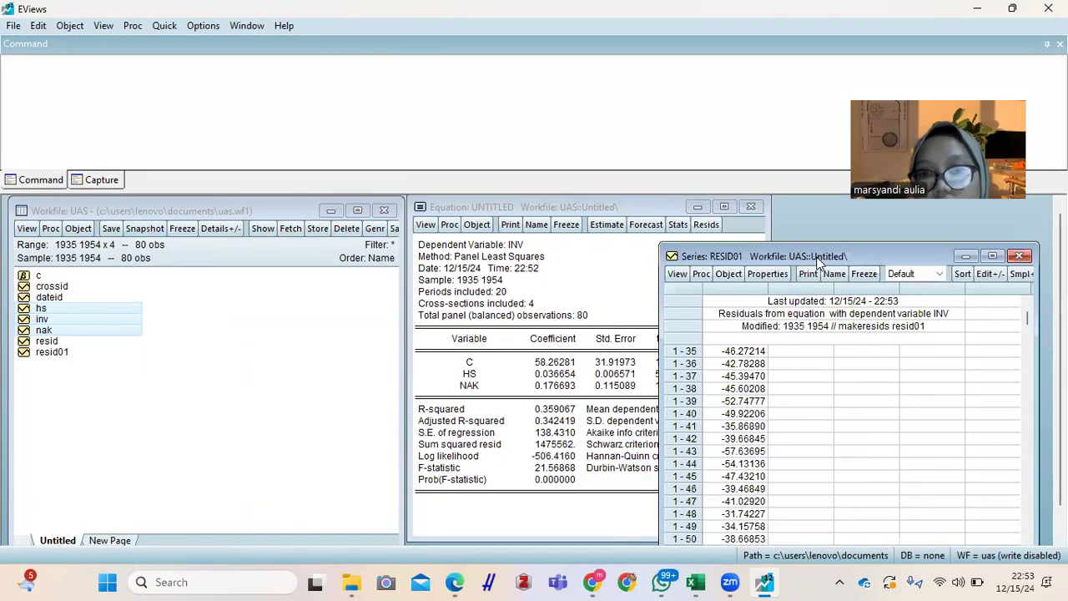
left_click(968, 257)
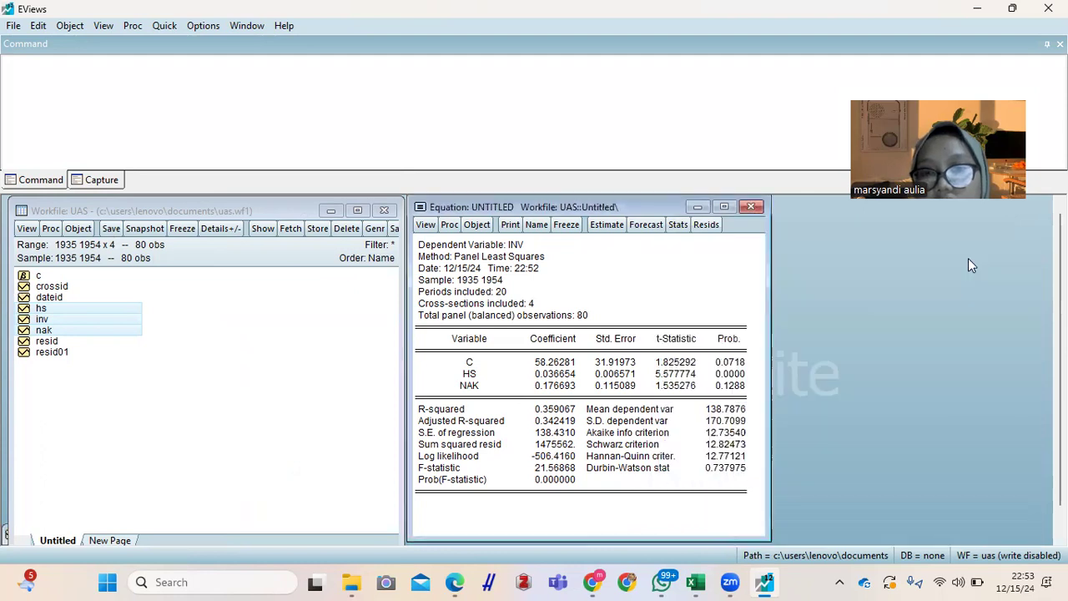
Step: Minimize the inv equation window and open hs, inv and nak as another new equation
left_click(698, 208)
right_click(89, 310)
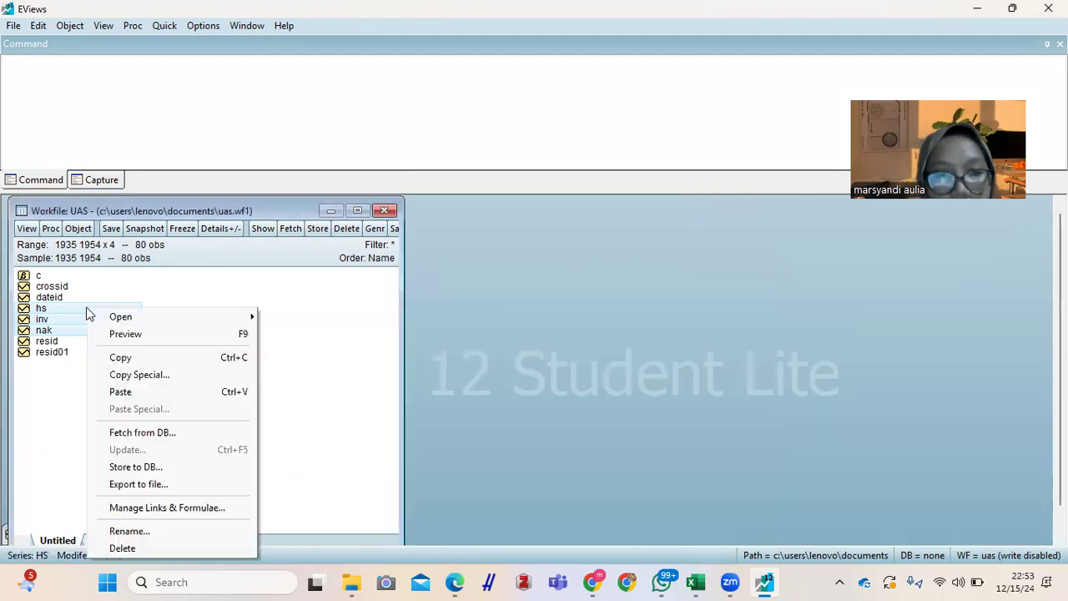
mouse_move(145, 317)
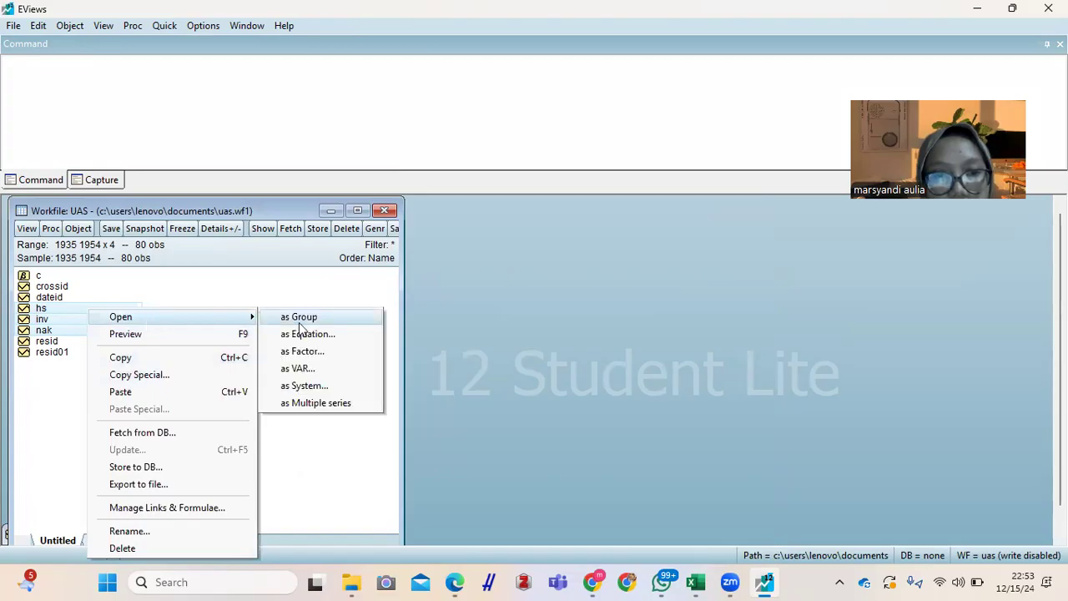
left_click(308, 333)
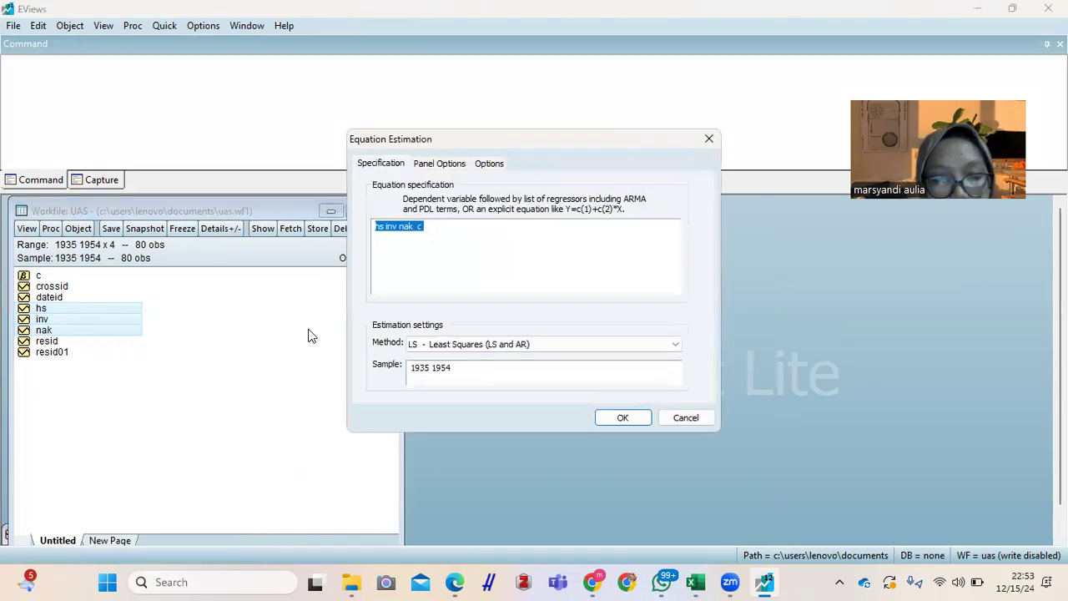
Step: Estimate the least squares equation resid01 c hs nak resid01(-1) resid01(-2), and place its window beside the workfile
left_click(472, 240)
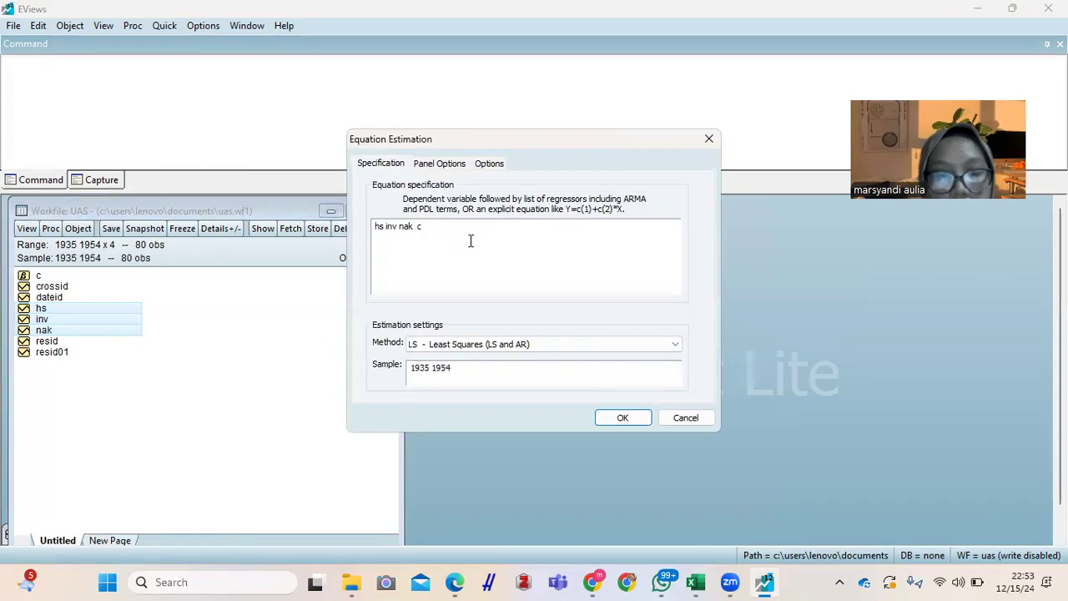
key("BackSpace")
key("BackSpace")
key("BackSpace")
key("BackSpace")
key("BackSpace")
key("BackSpace")
key("BackSpace")
key("BackSpace")
key("BackSpace")
key("BackSpace")
key("BackSpace")
key("BackSpace")
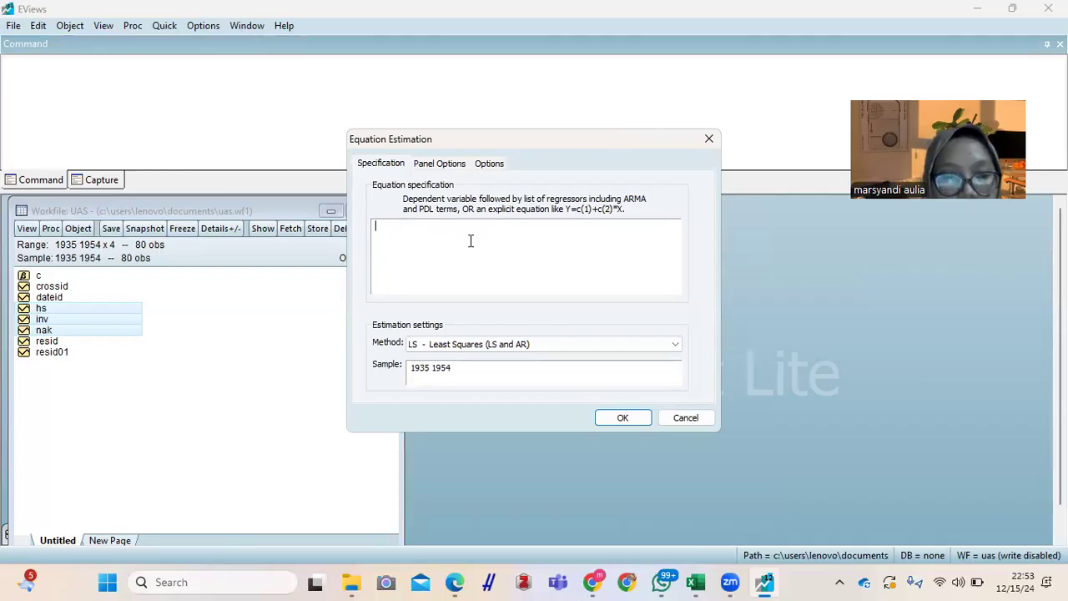
type("resi")
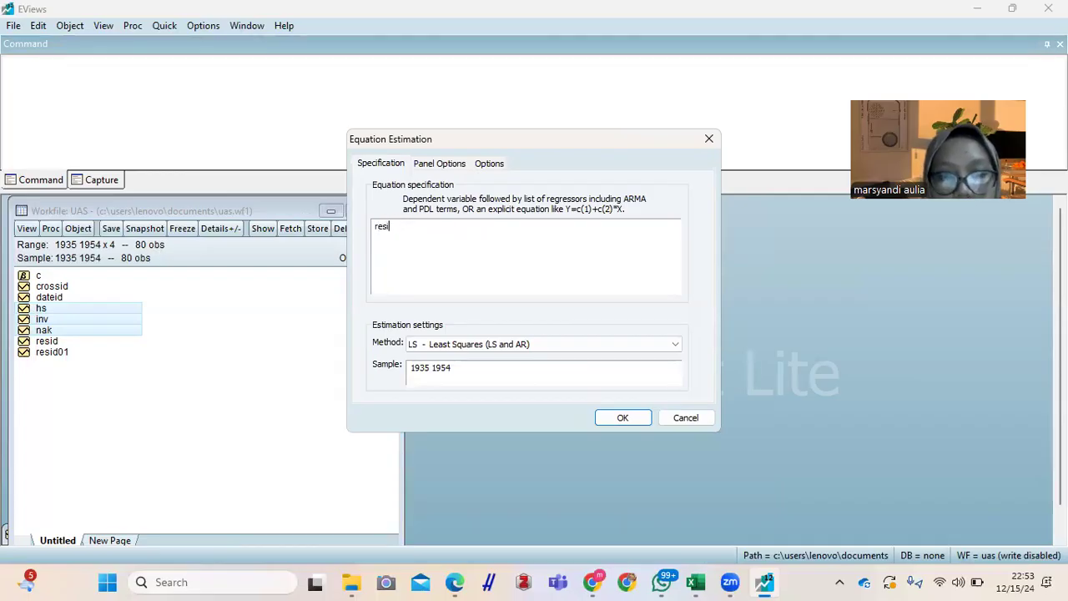
type("d01 ")
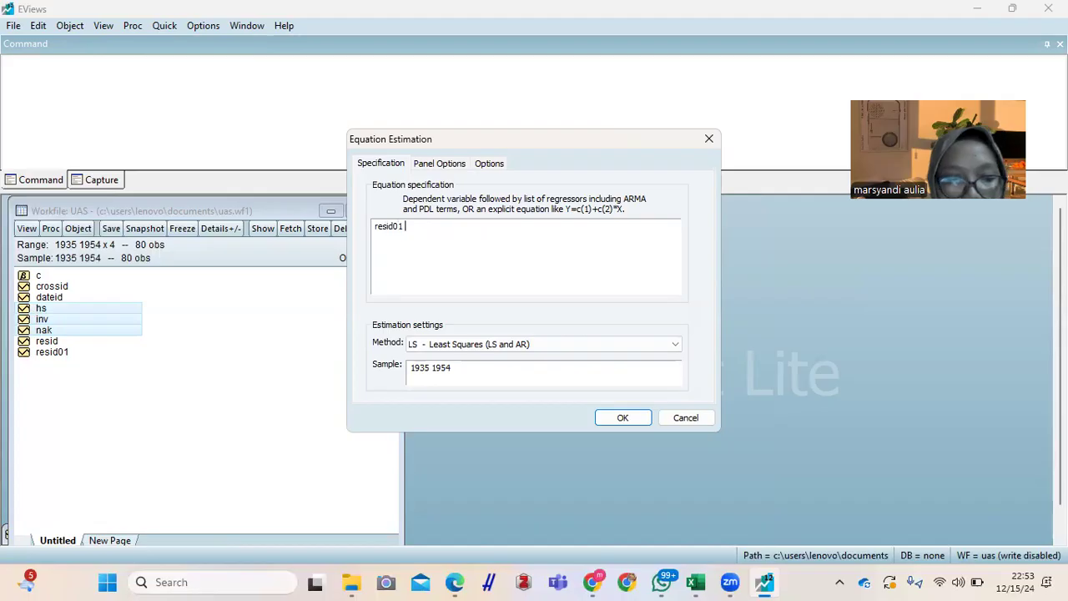
type("c hs ")
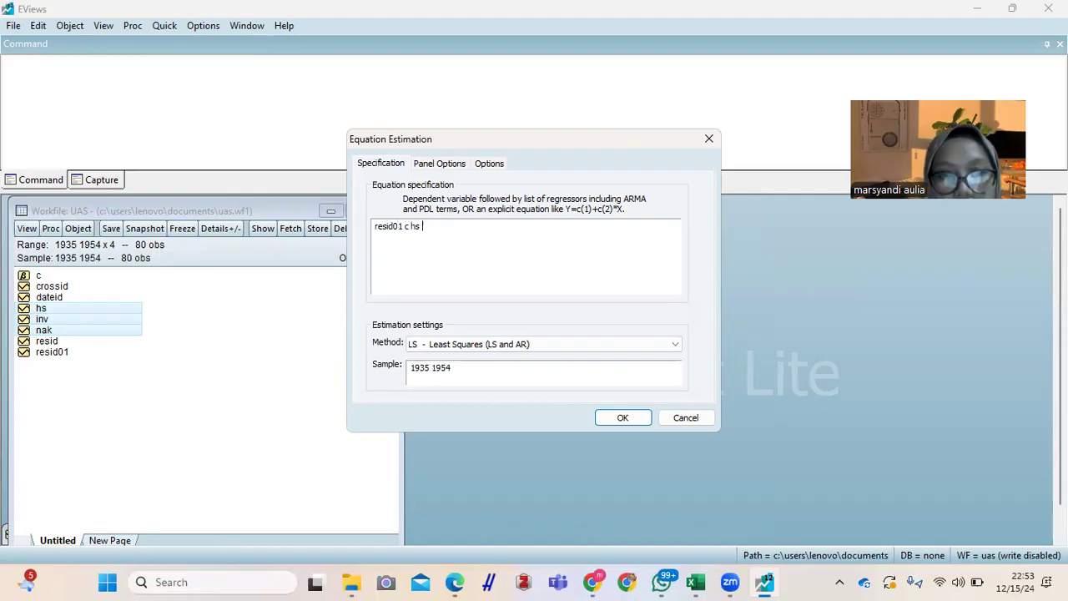
type("nak resid01")
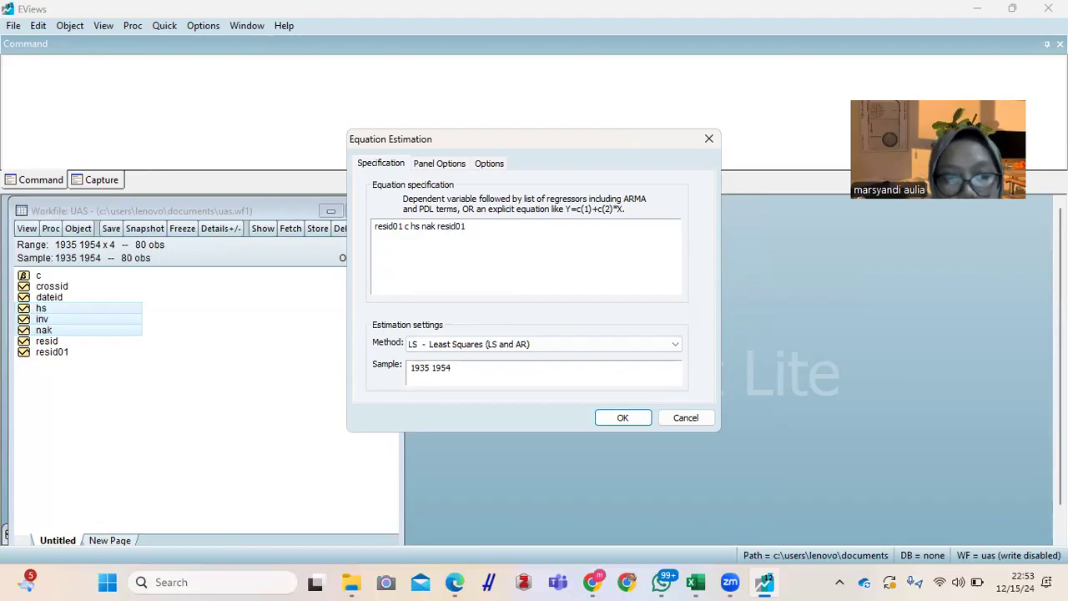
type("(-")
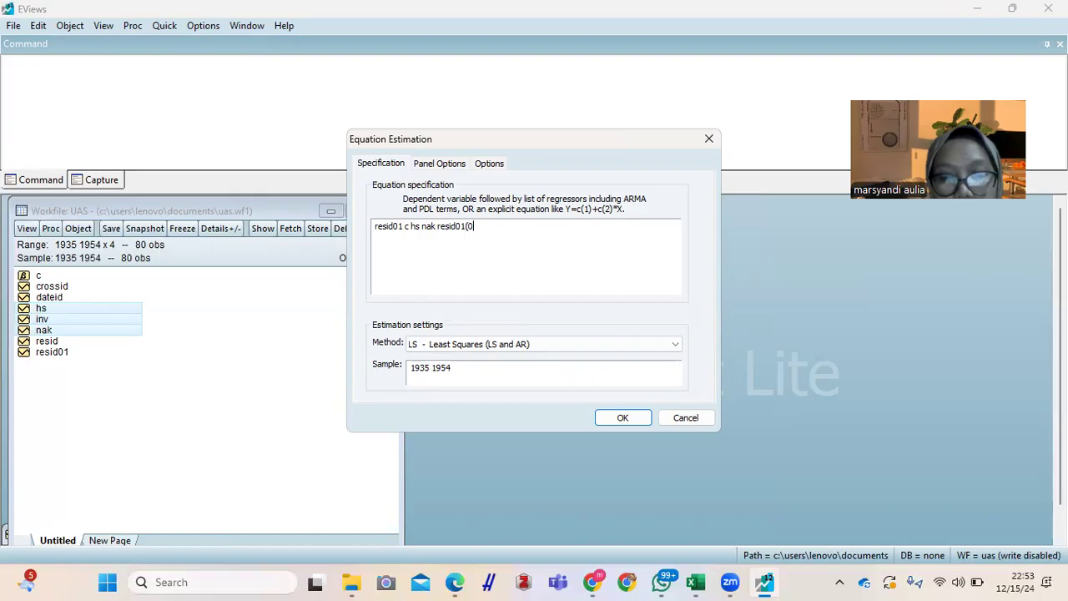
type("1) resi")
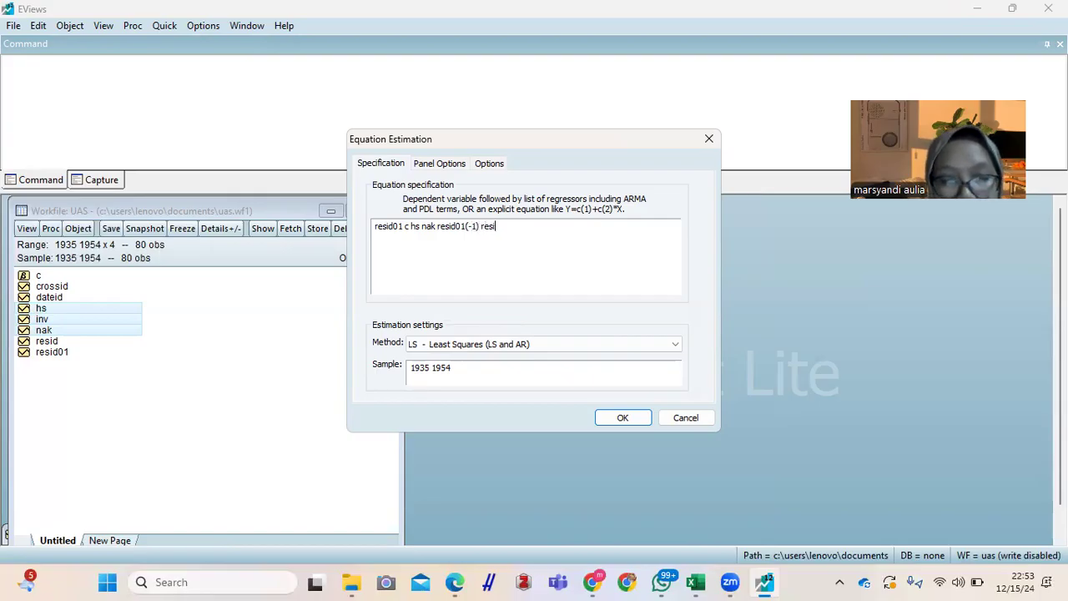
type("d0")
type("1(")
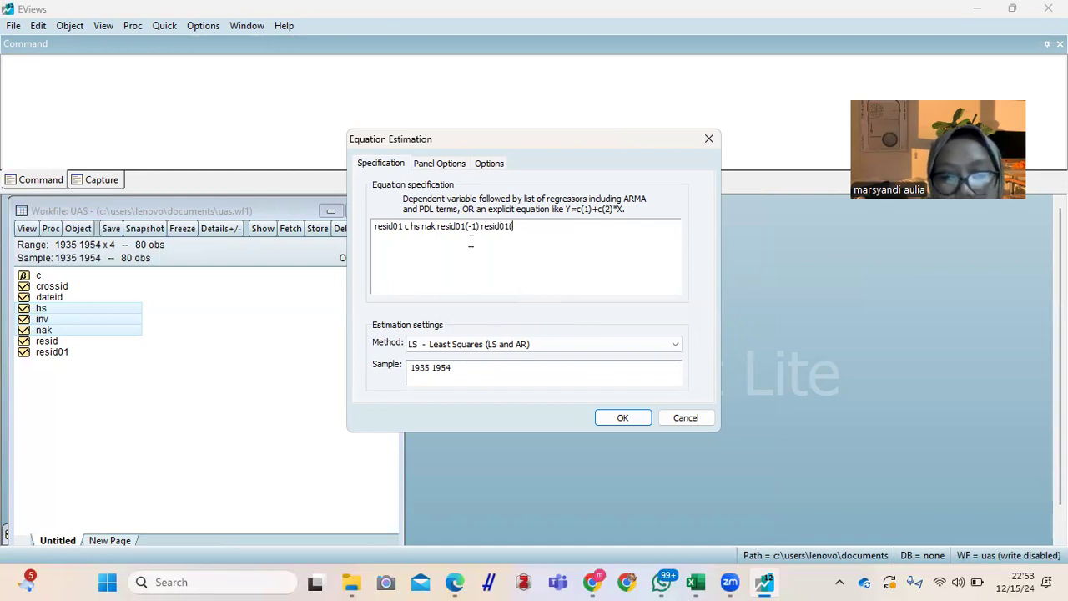
type("-2)")
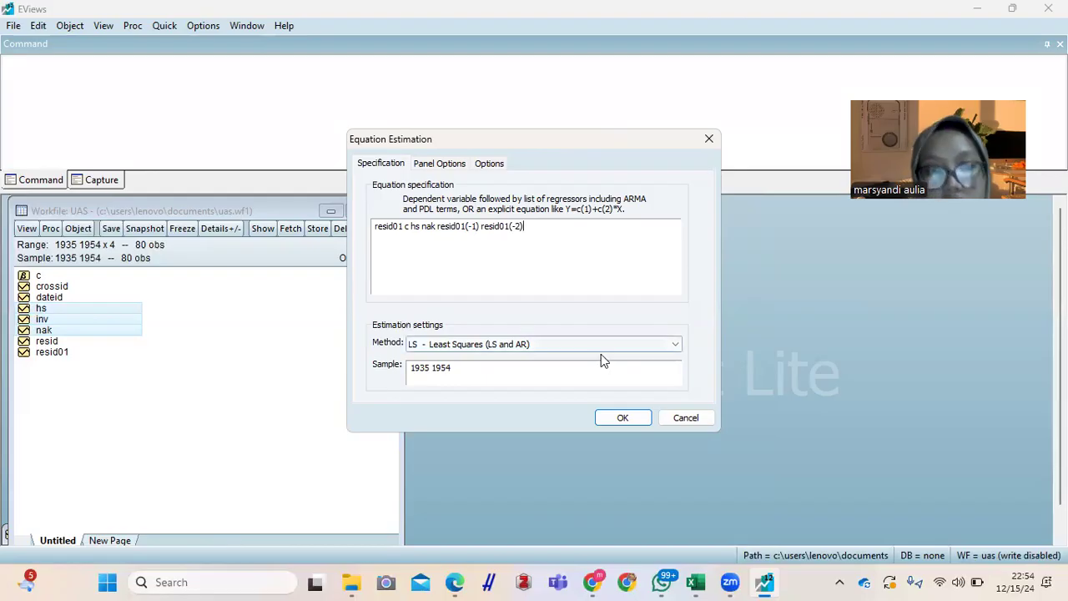
left_click(620, 419)
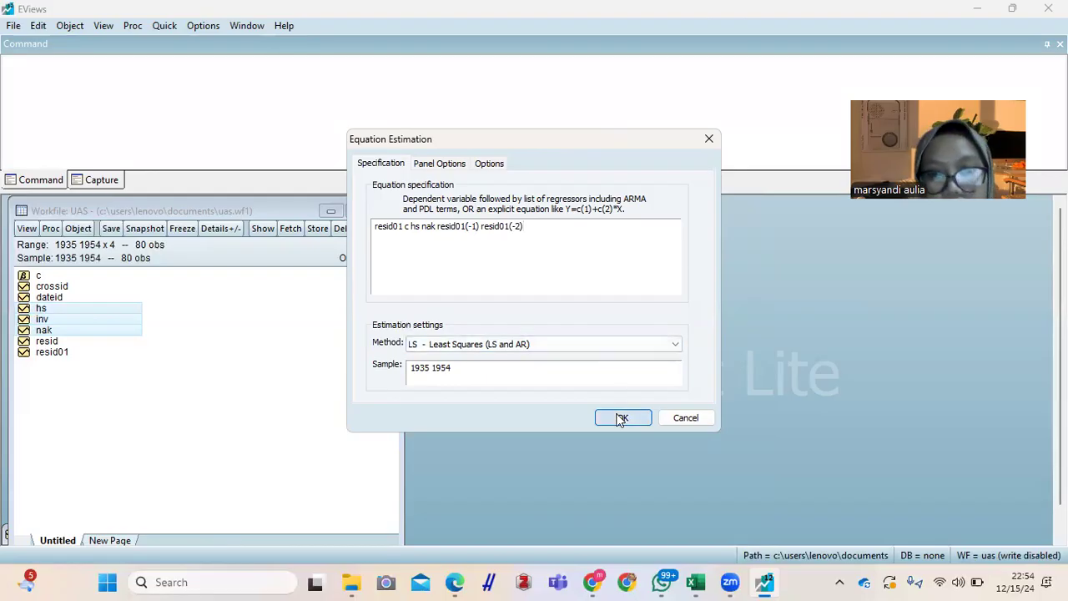
left_click(496, 318)
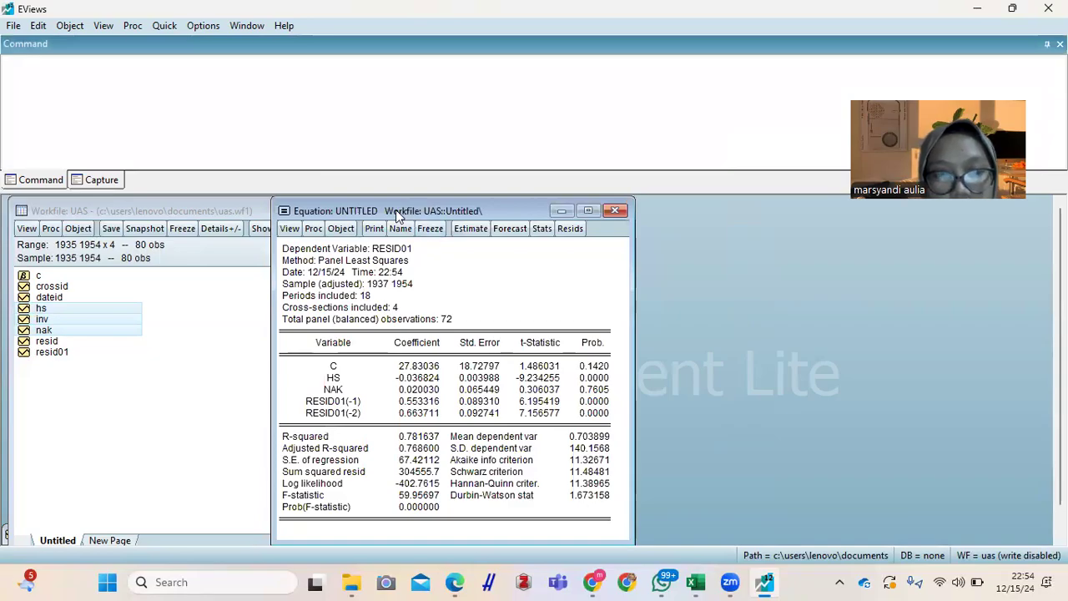
left_click_drag(395, 209, 531, 208)
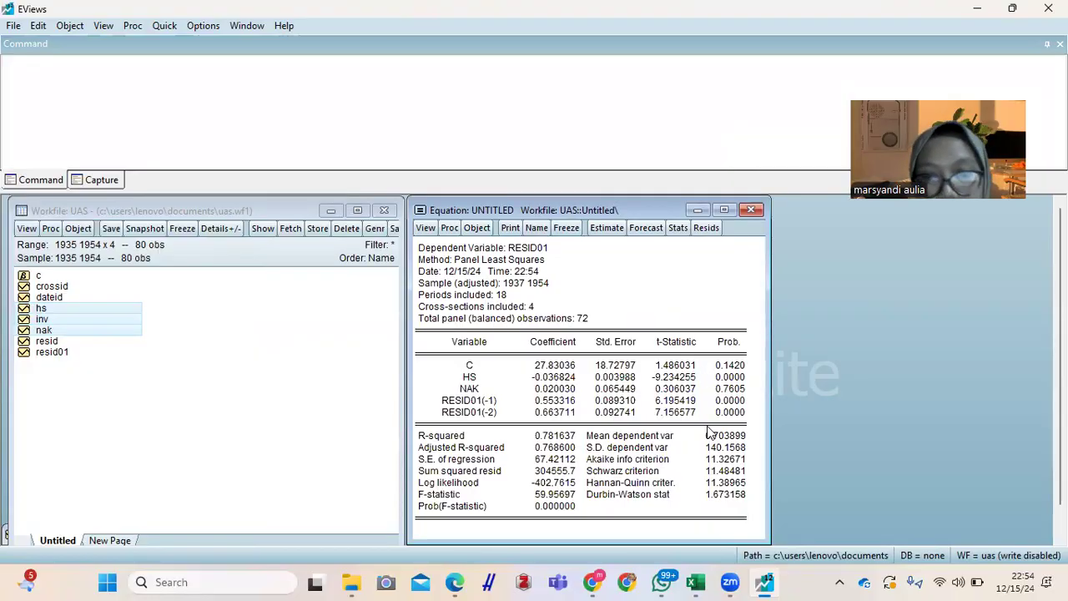
Step: Copy the entire resid01 regression output table with numbers as displayed
mouse_move(755, 571)
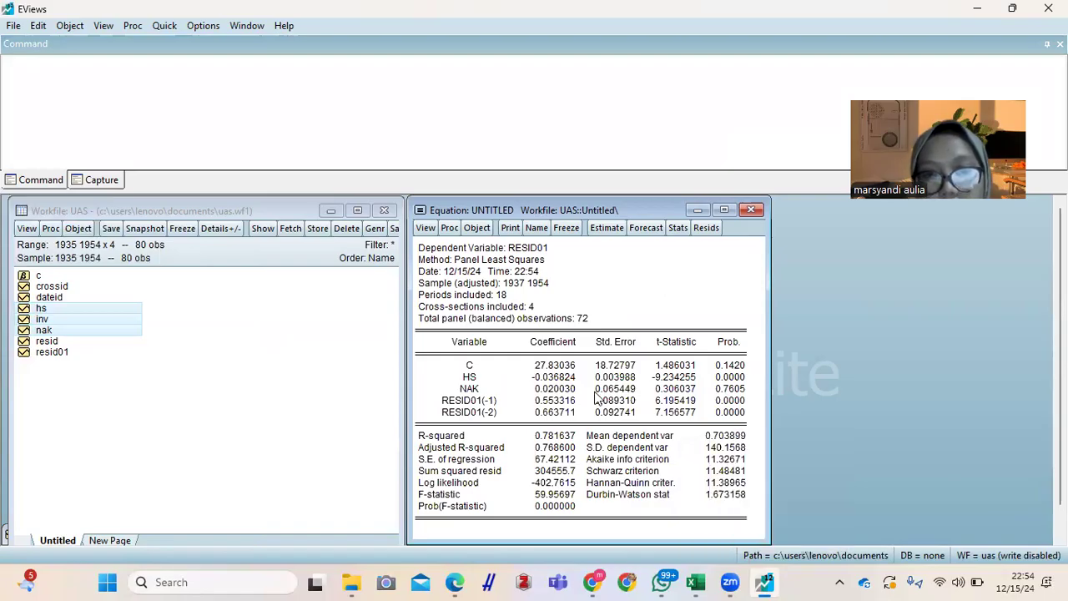
left_click(433, 252)
left_click_drag(424, 252, 731, 524)
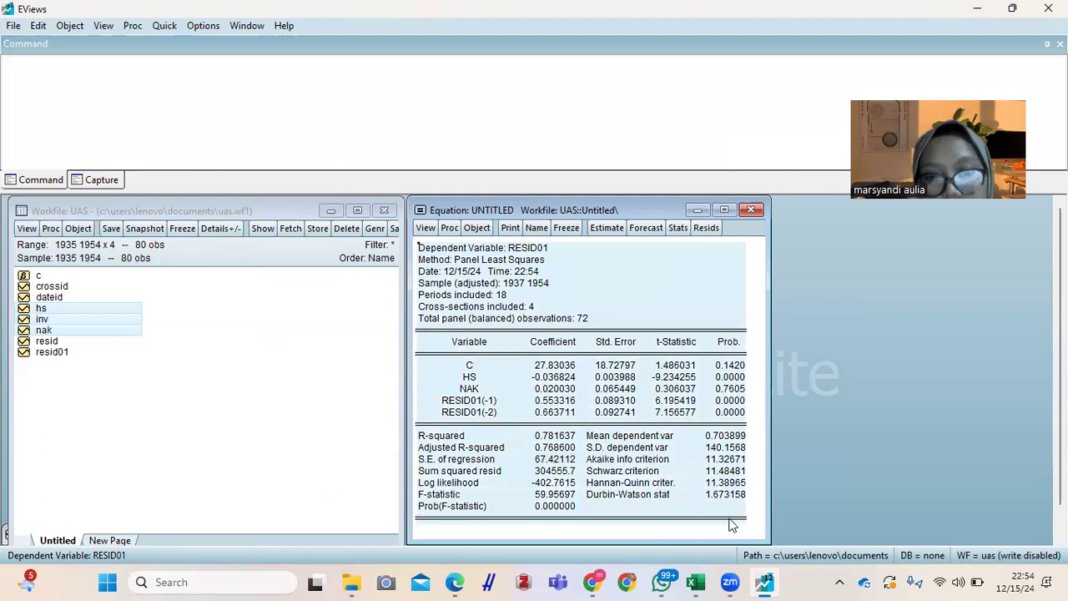
right_click(729, 526)
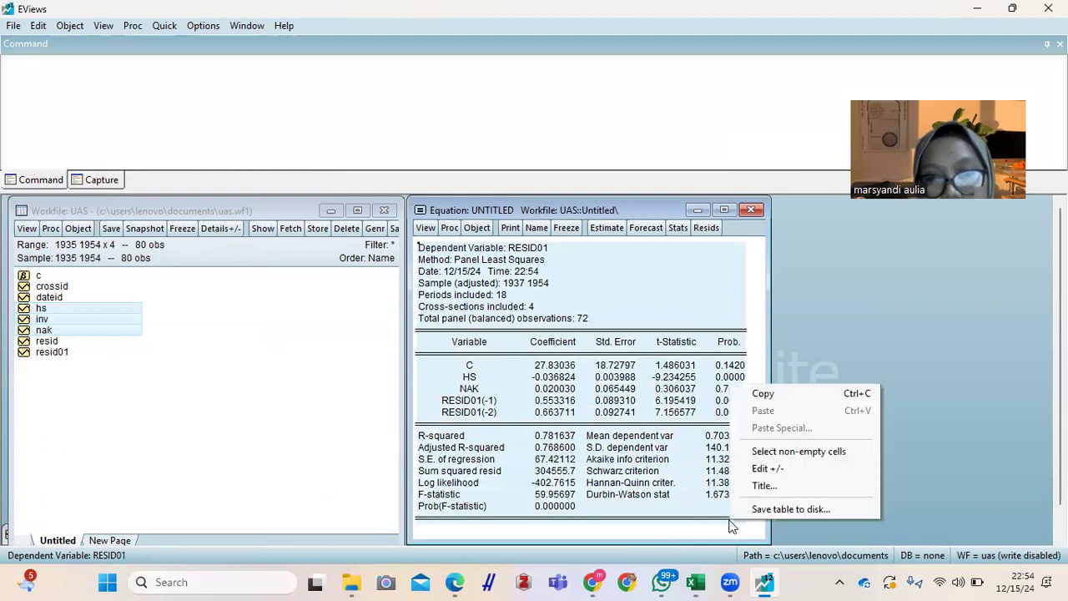
left_click(766, 393)
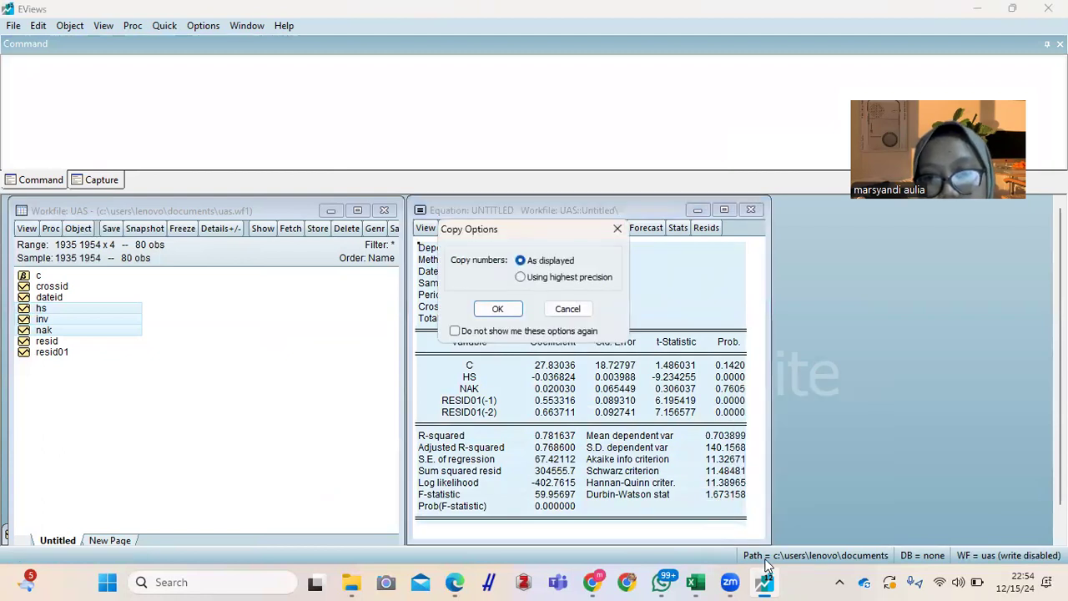
left_click(497, 309)
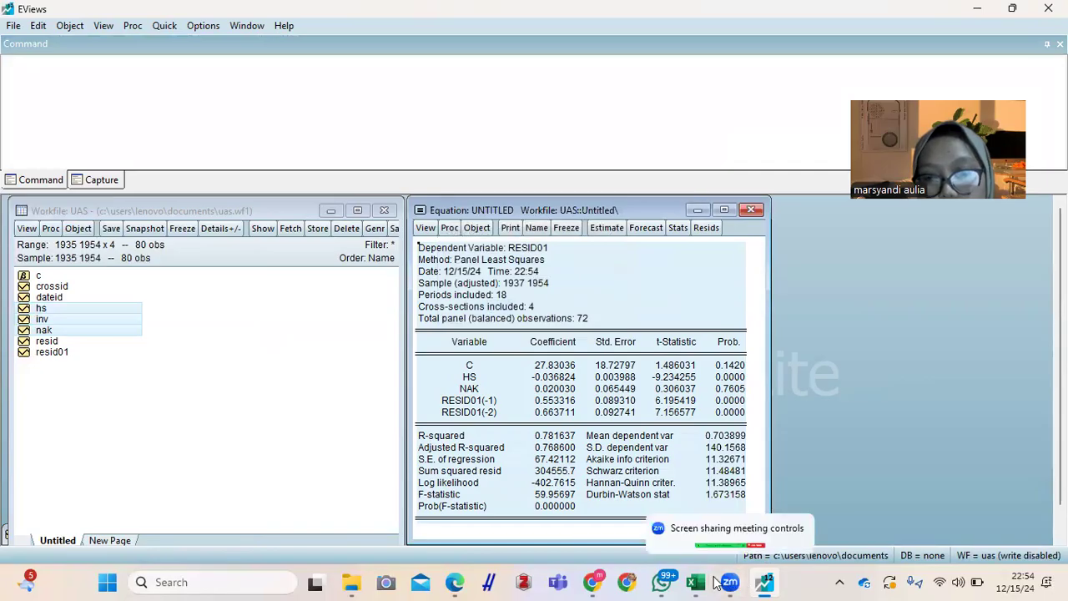
Step: Switch to the data eviews.2 workbook in Excel and delete the old output picture in the Uji Autokorelasi section
mouse_move(696, 582)
left_click(694, 515)
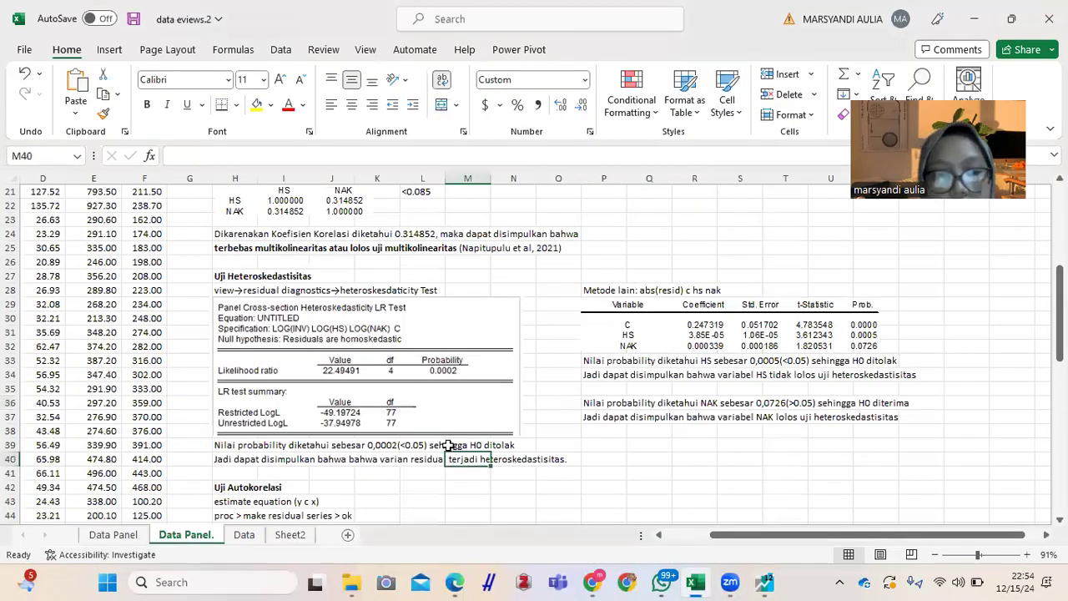
scroll(446, 443, "down", 4)
left_click(324, 433)
key("Delete")
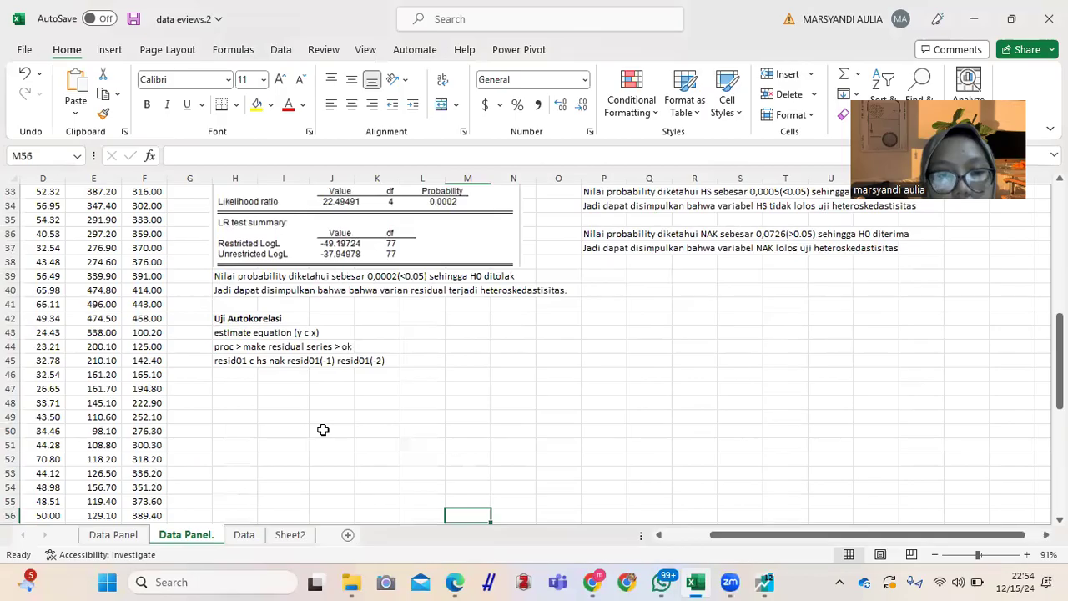
Step: Paste the copied regression output at cell H46, under the resid01 equation line
key("Down")
key("Down")
key("Down")
key("Down")
key("Down")
key("Down")
key("Down")
key("Down")
key("Down")
key("Down")
left_click(234, 233)
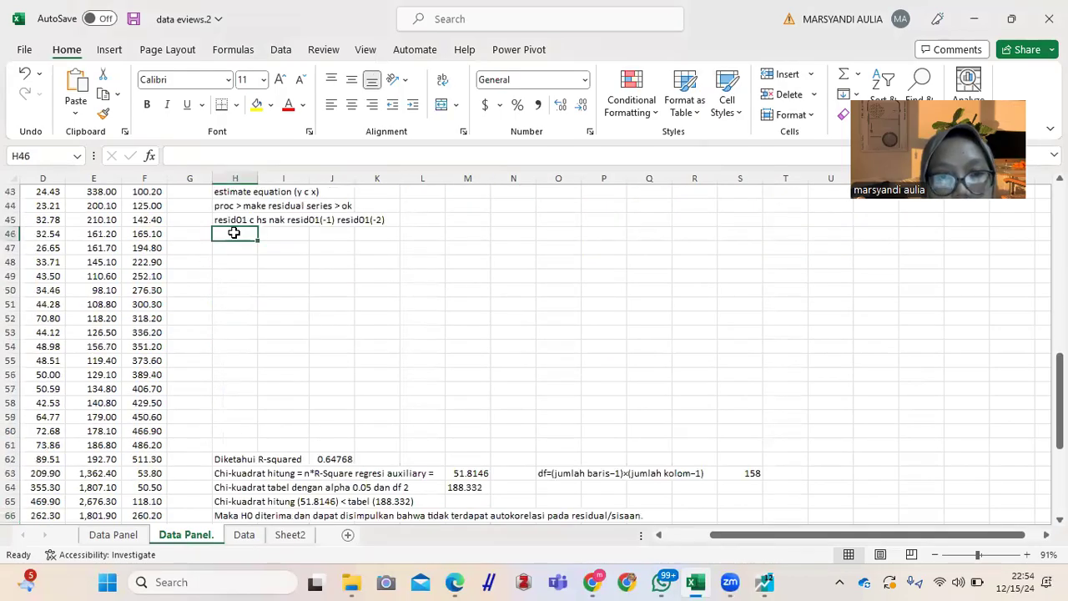
key("ctrl+v")
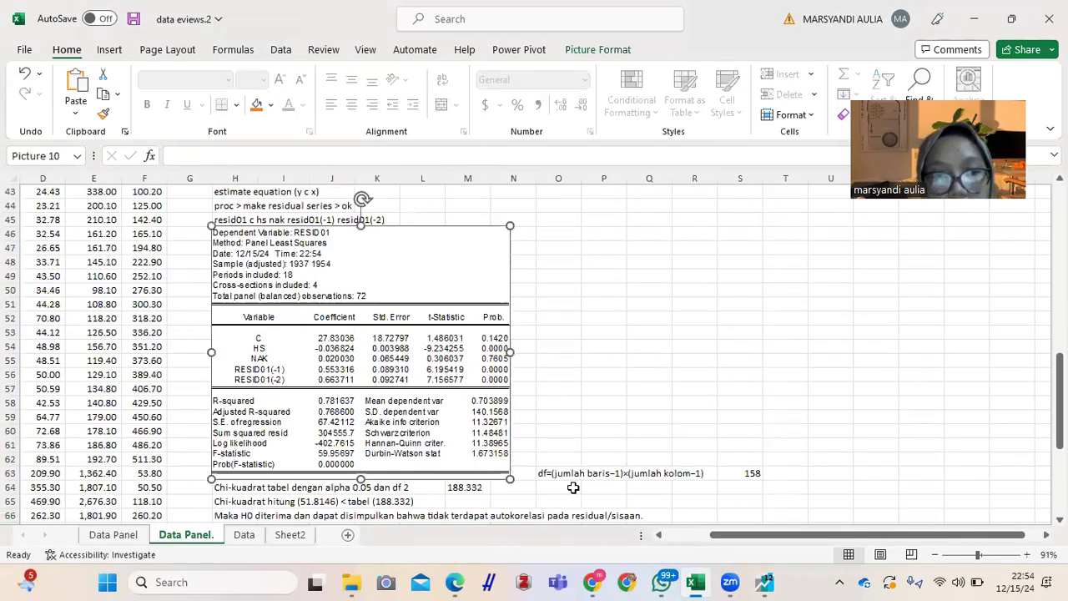
Step: Shrink the pasted output picture so that it ends above the Diketahui R-squared line in row 62
left_click_drag(510, 480, 493, 450)
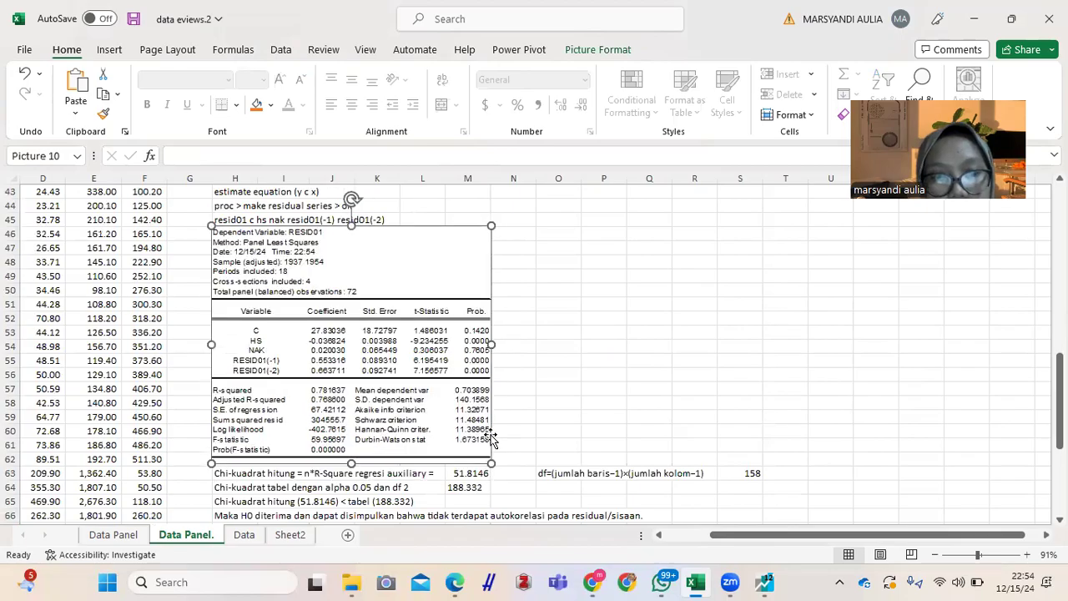
left_click(522, 460)
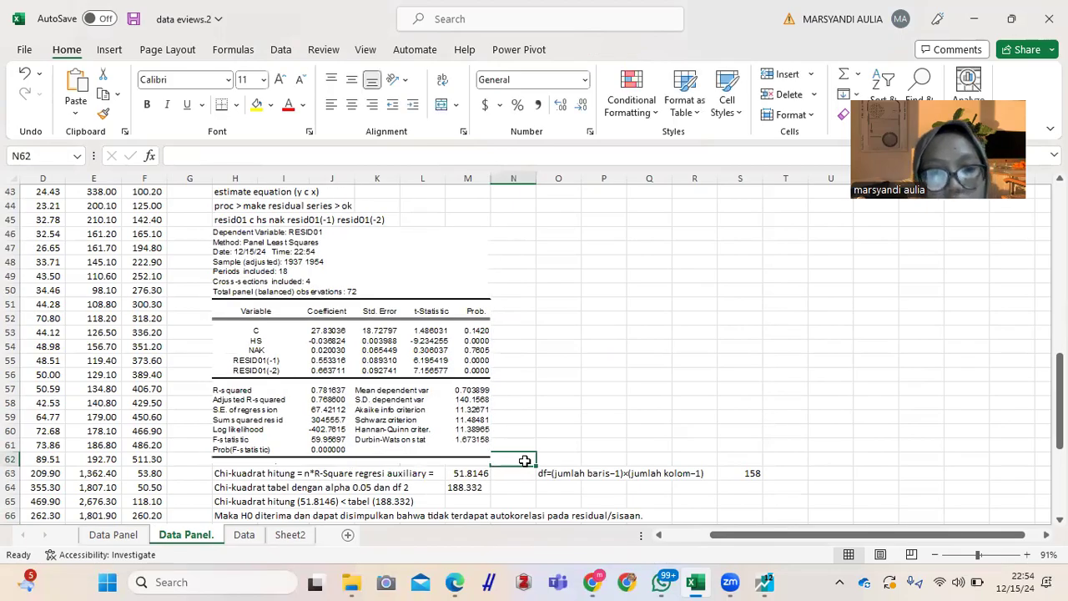
key("Left")
key("Left")
key("Down")
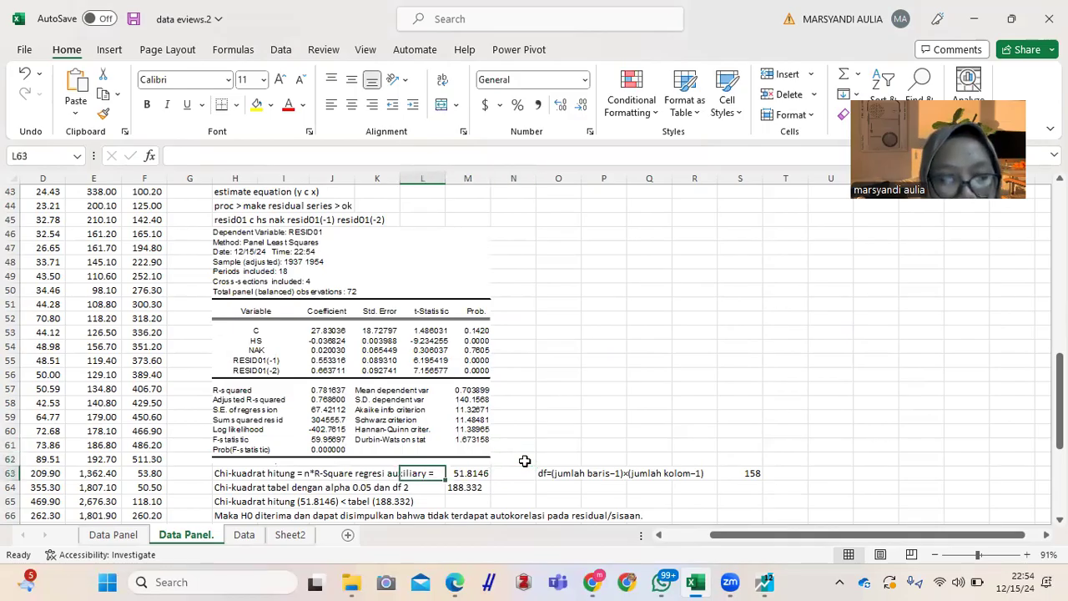
key("Down")
key("Down")
key("Down")
key("Down")
left_click(469, 445)
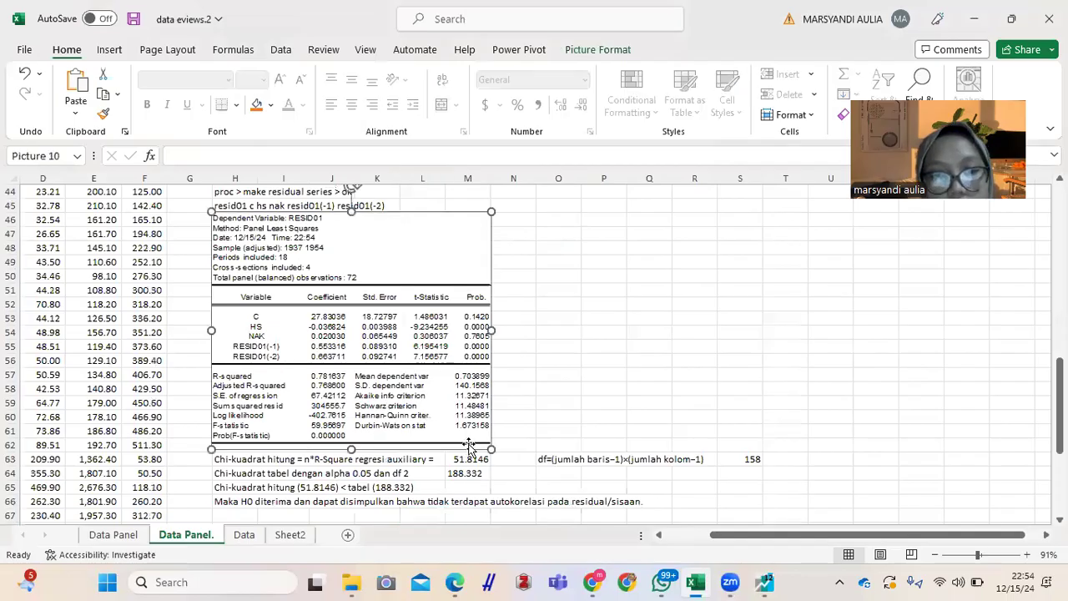
left_click_drag(491, 449, 475, 435)
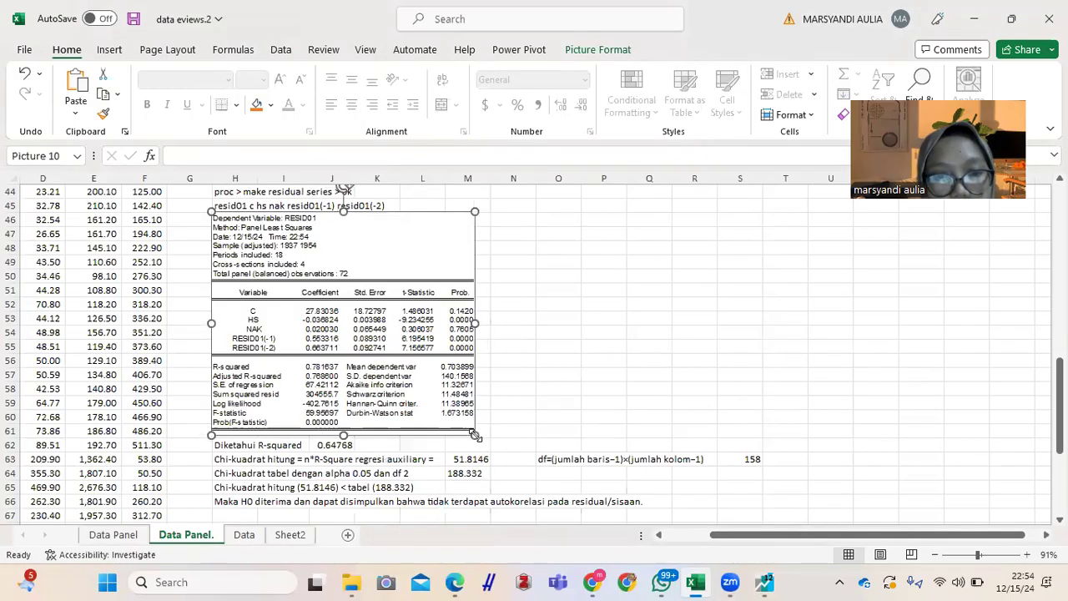
Step: Set the Diketahui R-squared value in cell J62 to 0.781637
left_click(322, 445)
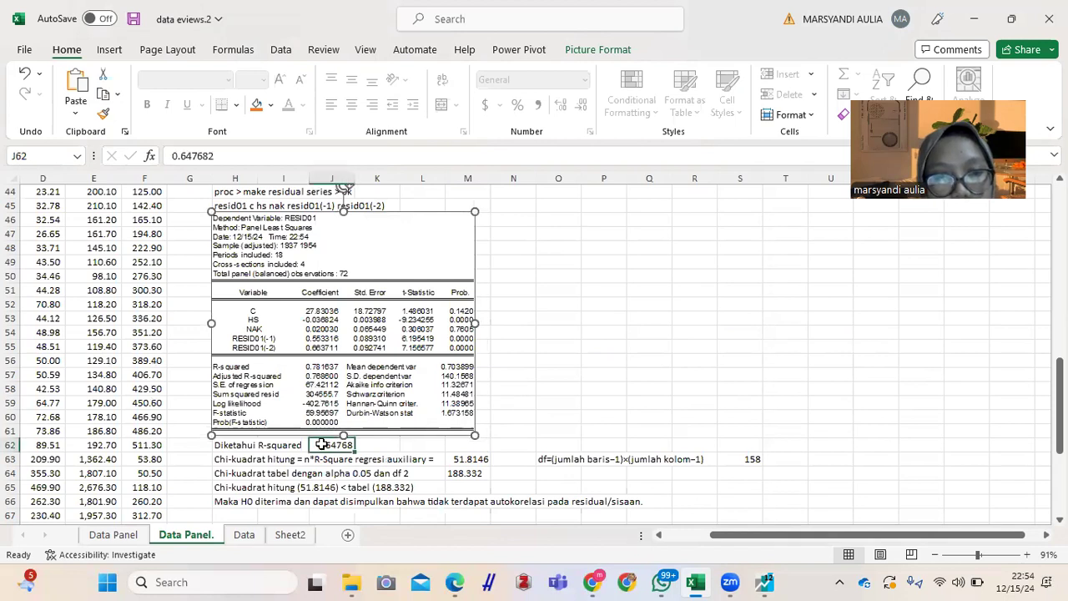
left_click(250, 156)
key("BackSpace")
key("BackSpace")
key("BackSpace")
key("BackSpace")
key("BackSpace")
key("BackSpace")
type("78")
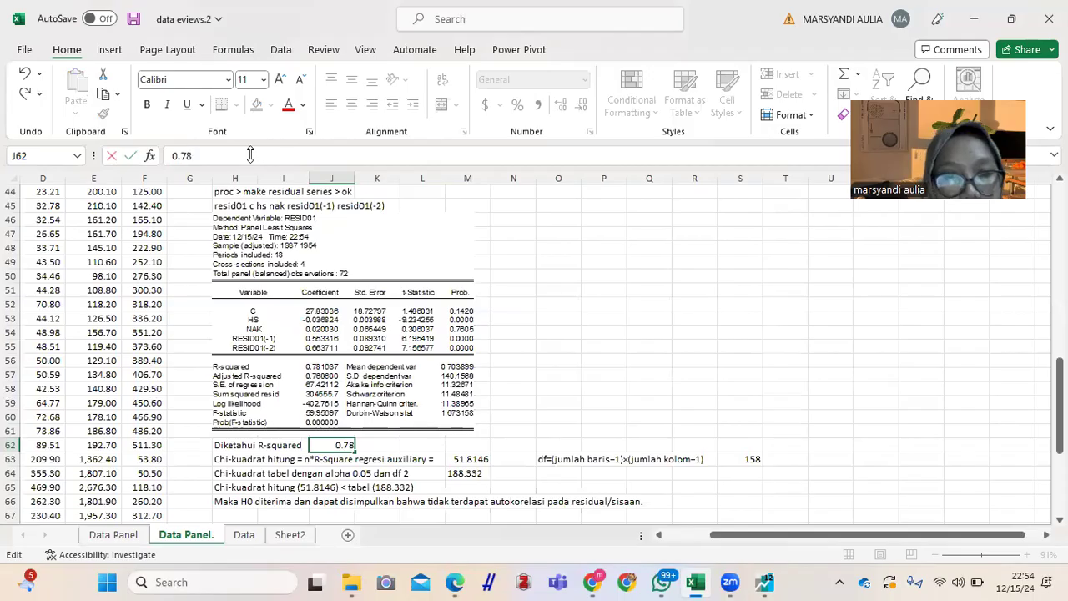
type("1637")
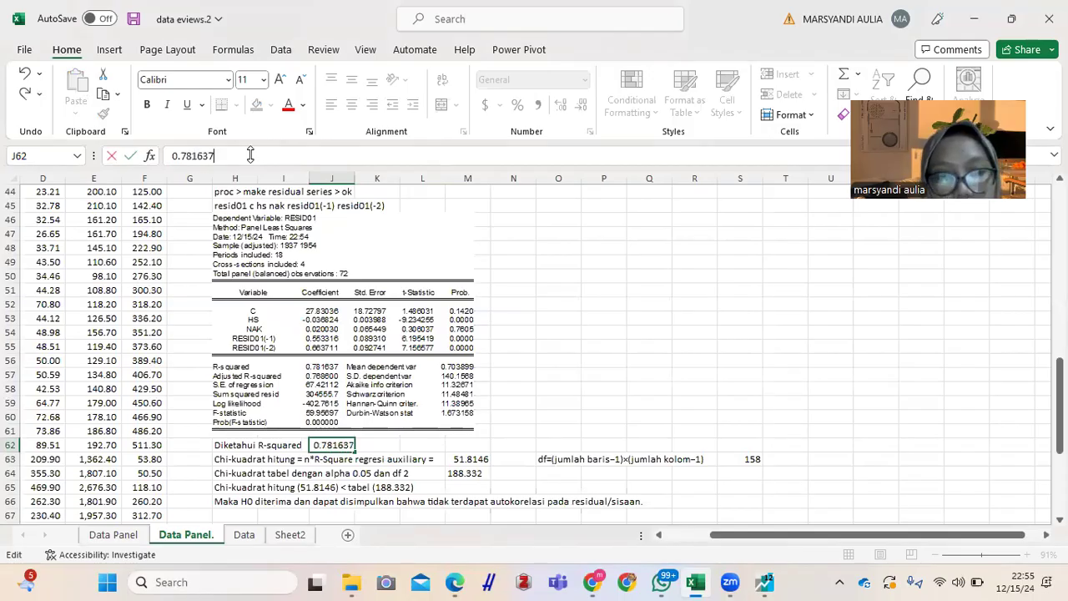
key("Return")
Step: Examine the Chi-kuadrat hitung line in row 63 and the R-squared value in J62 that it uses
key("Right")
key("Left")
key("Left")
key("Left")
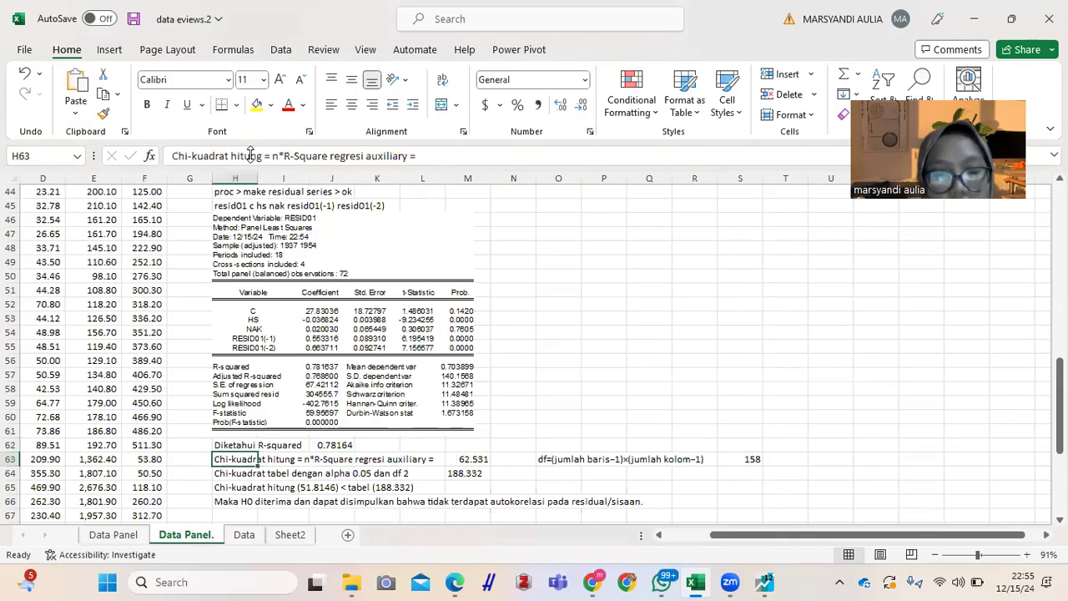
key("Right")
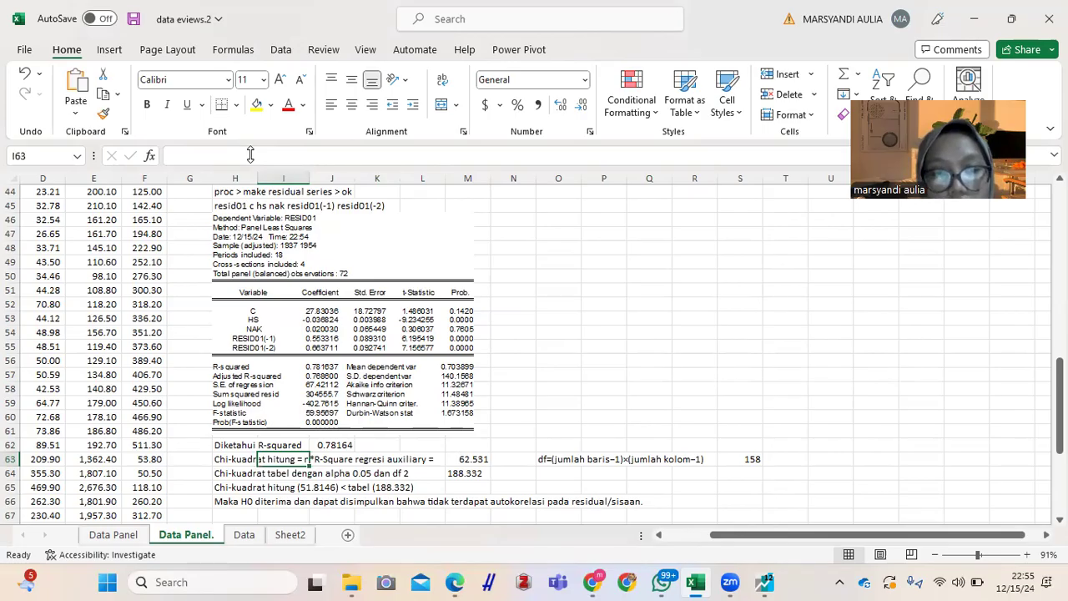
key("Right")
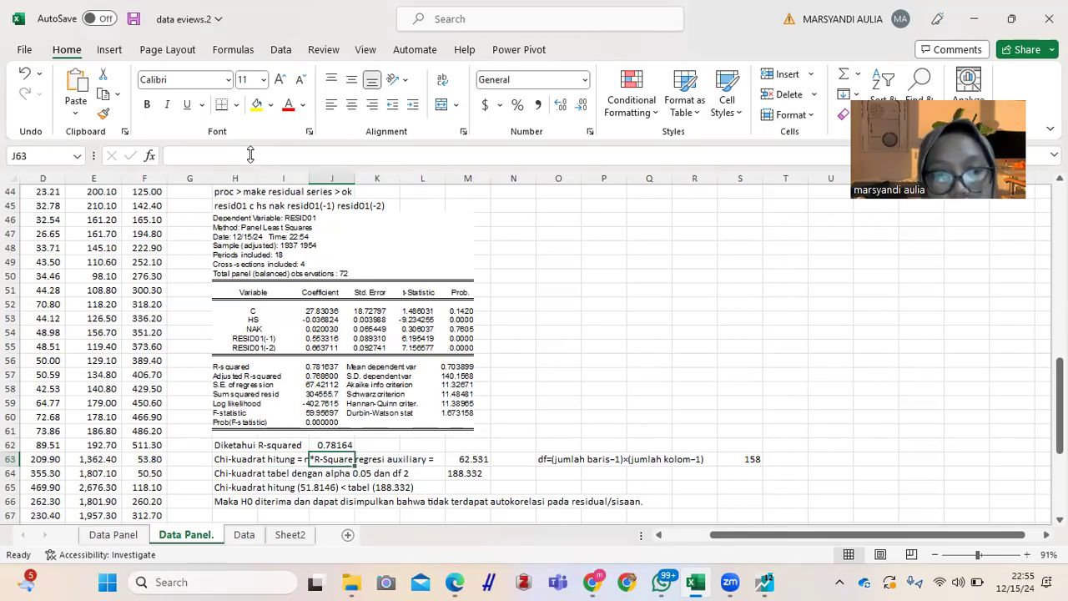
key("Right")
key("Right")
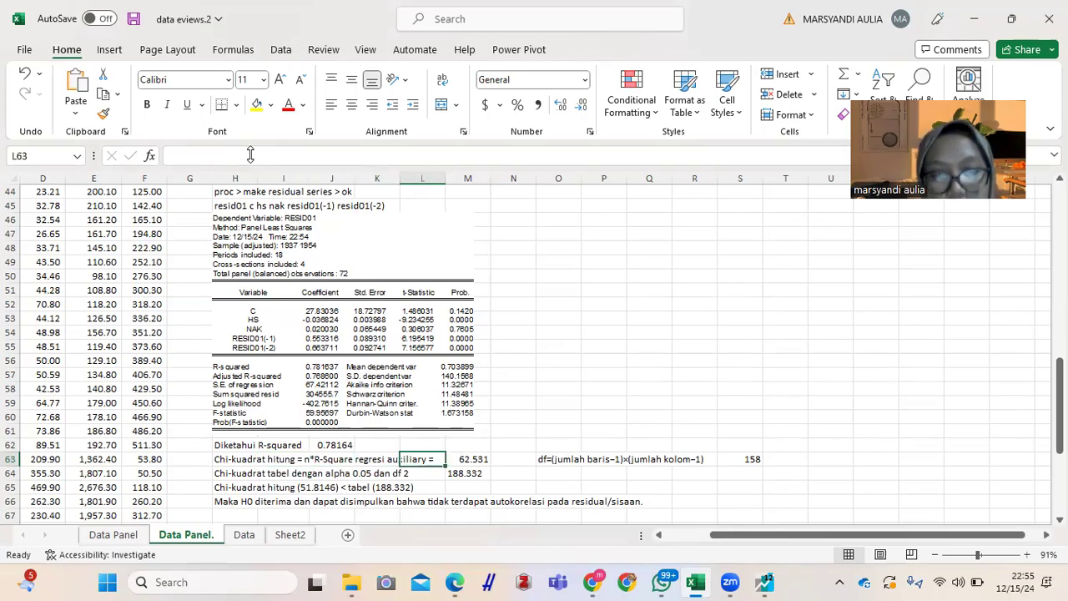
left_click(325, 444)
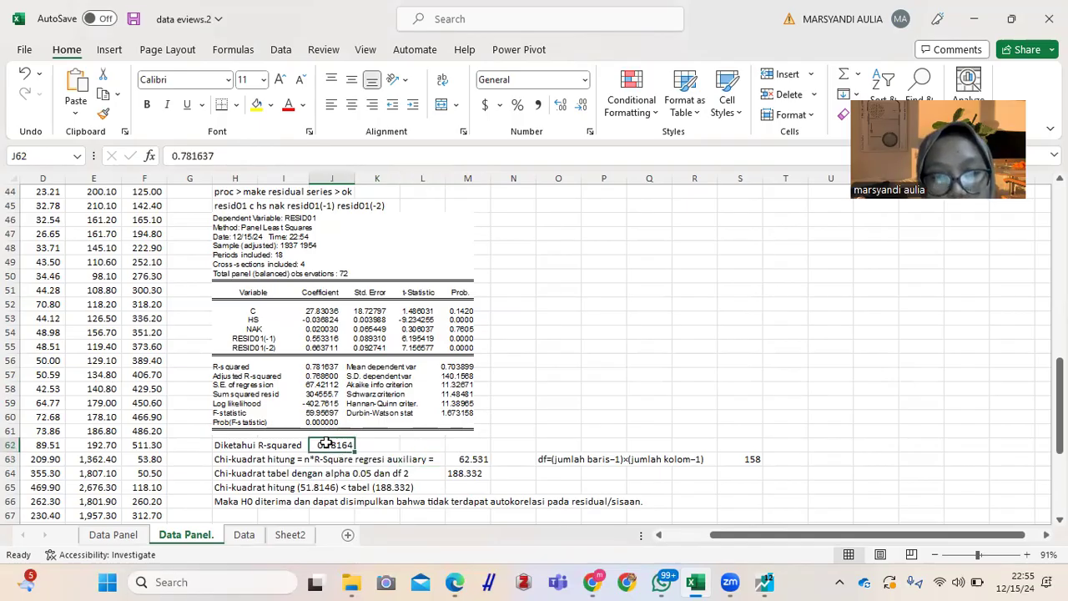
Step: Inspect the formula behind the Chi-kuadrat hitung value in cell M63
left_click(470, 460)
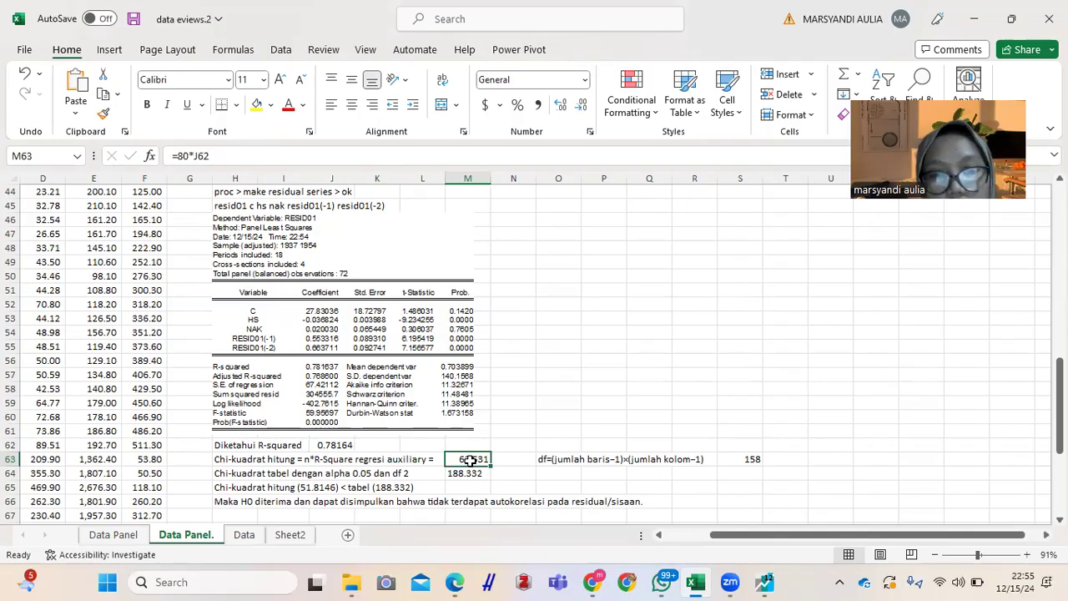
left_click(227, 156)
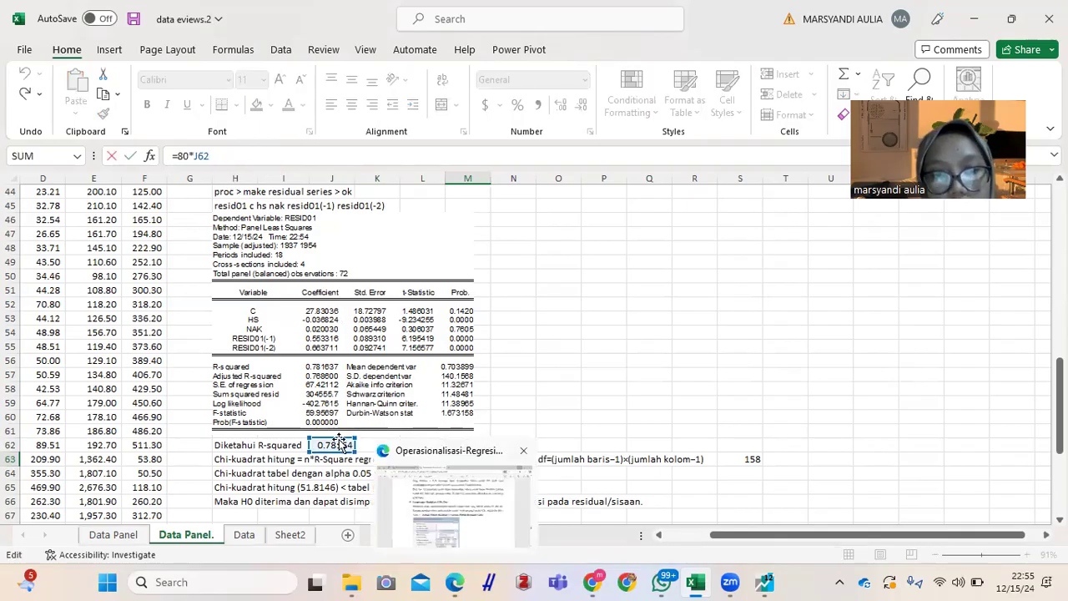
left_click(609, 414)
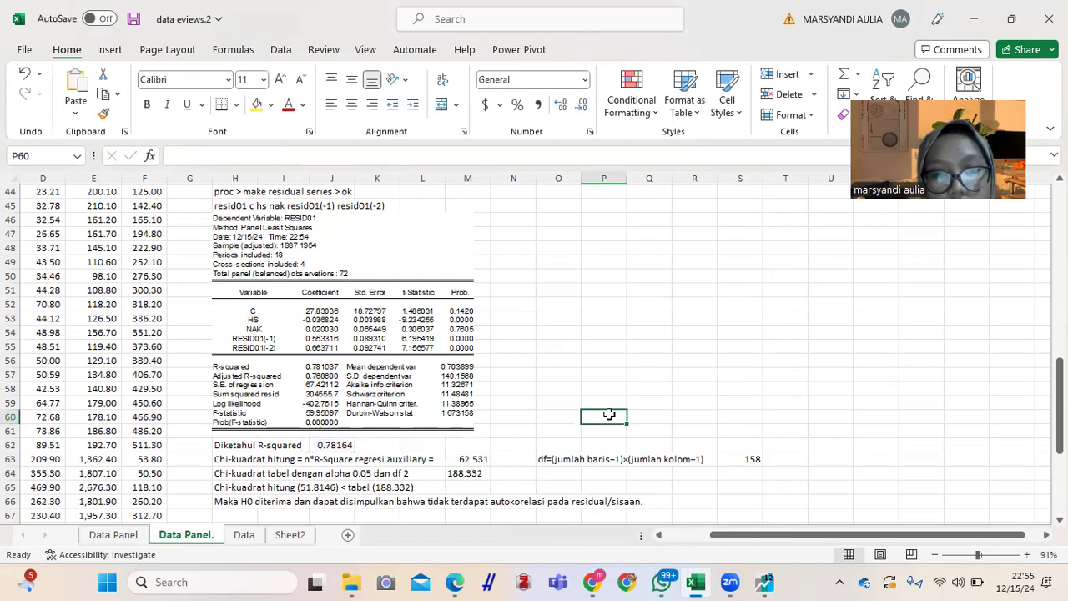
left_click(485, 462)
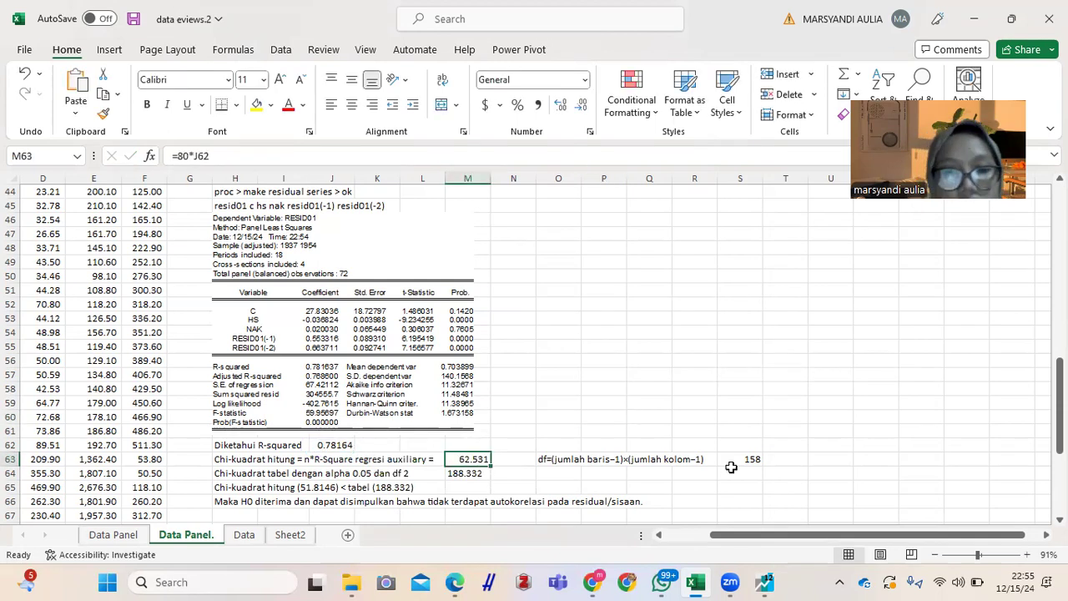
Step: Change the df in the Chi-kuadrat tabel line in H64 to 158, and check the df formula and value in row 63
left_click(228, 472)
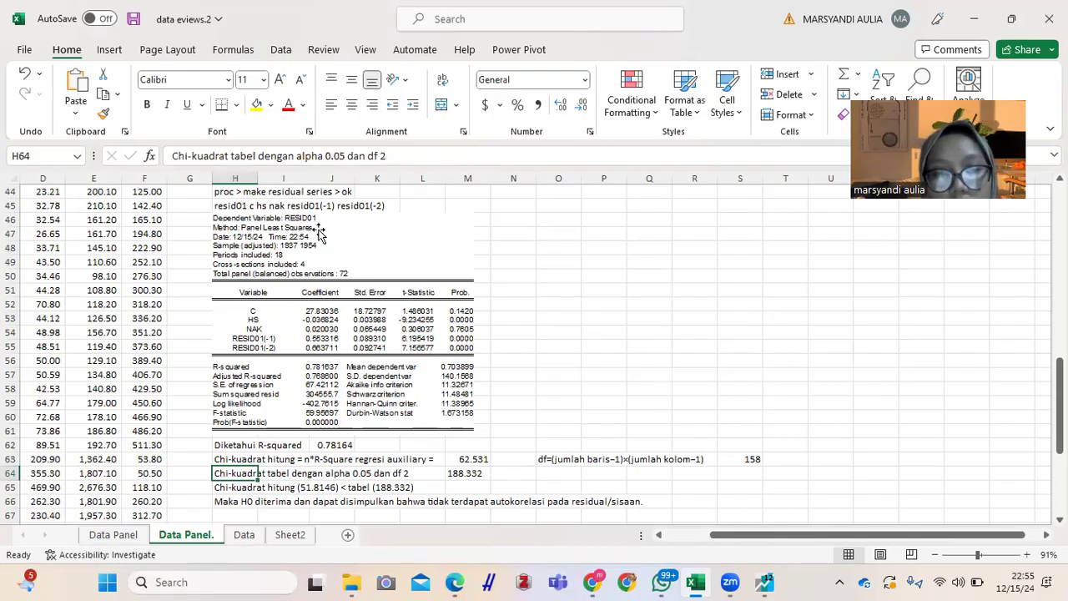
left_click(407, 156)
key("BackSpace")
type("158")
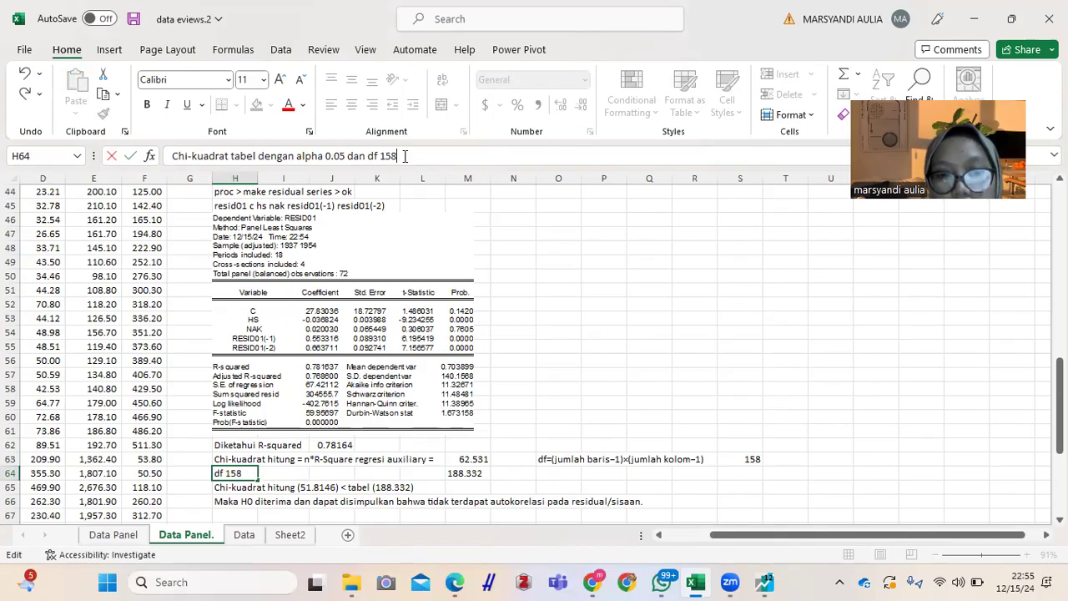
key("Return")
key("Up")
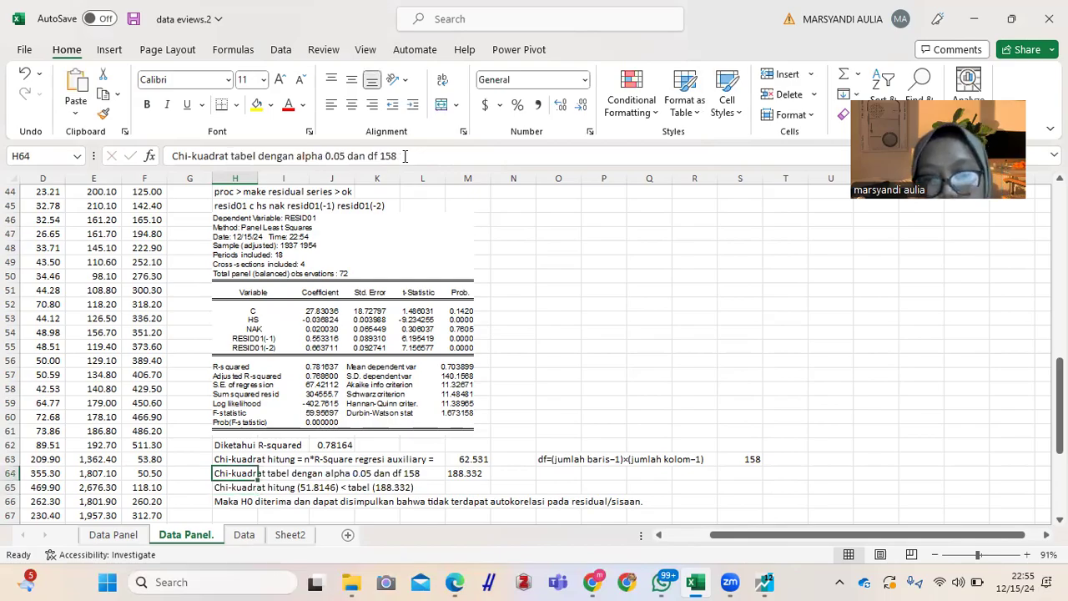
left_click(550, 459)
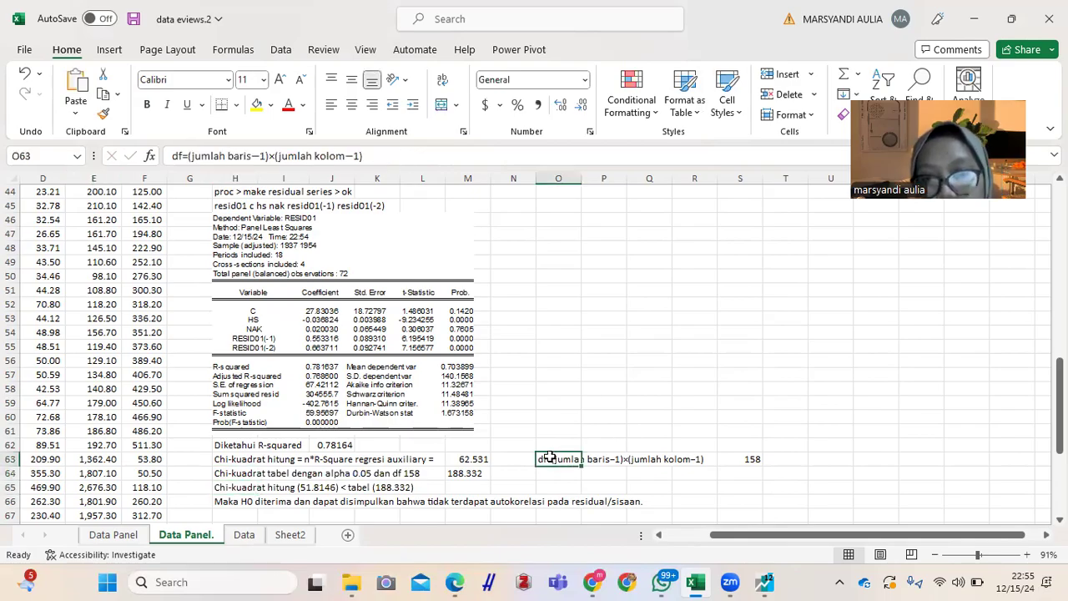
left_click(751, 464)
left_click(347, 511)
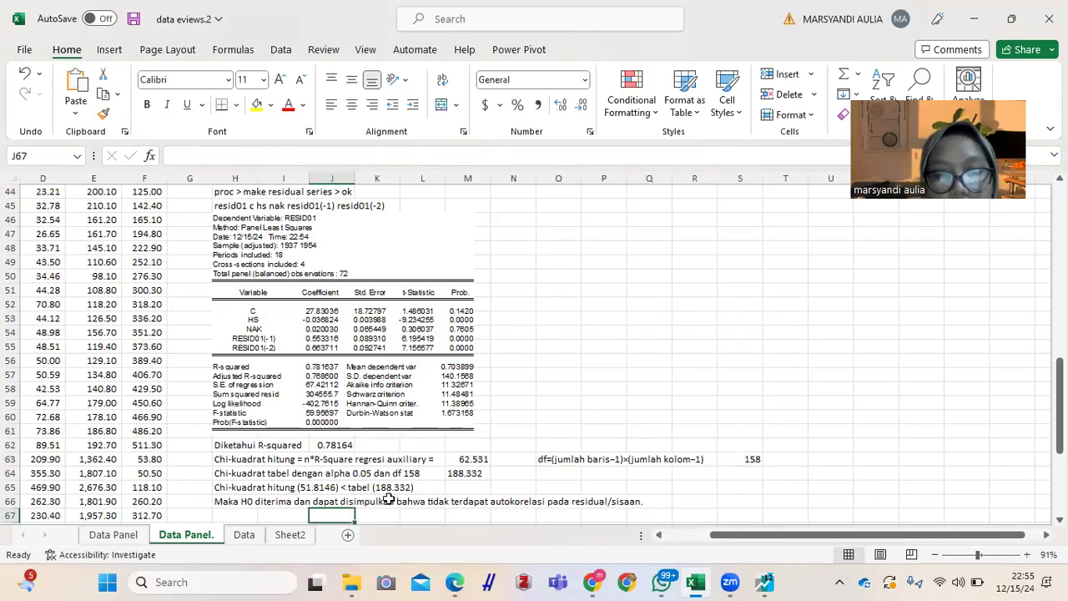
Step: Set the Chi-kuadrat hitung value in the comparison line in H65 to 62.531
left_click(234, 487)
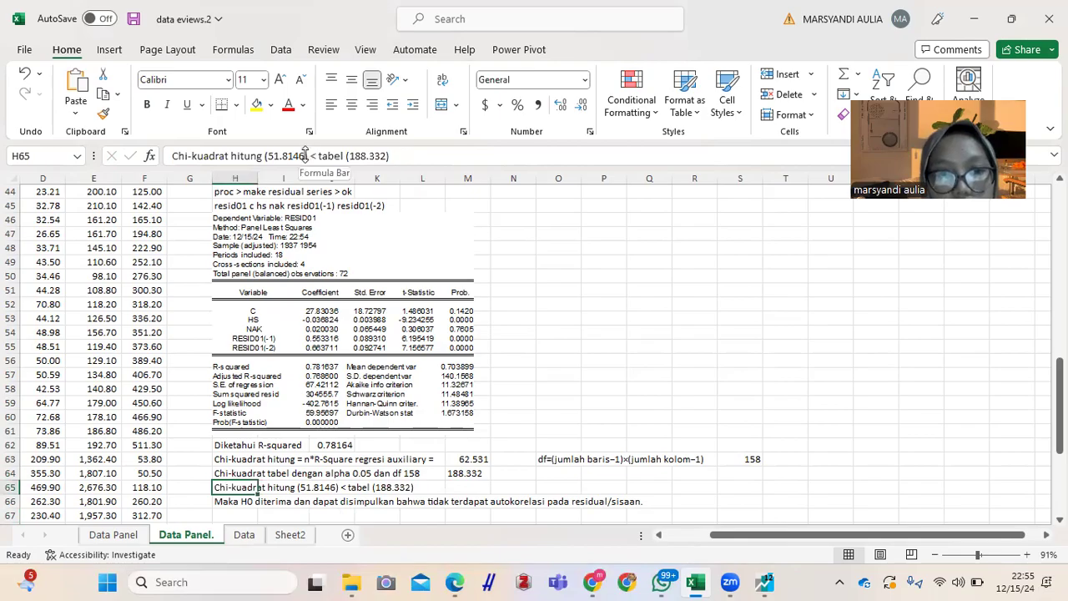
left_click_drag(302, 156, 267, 156)
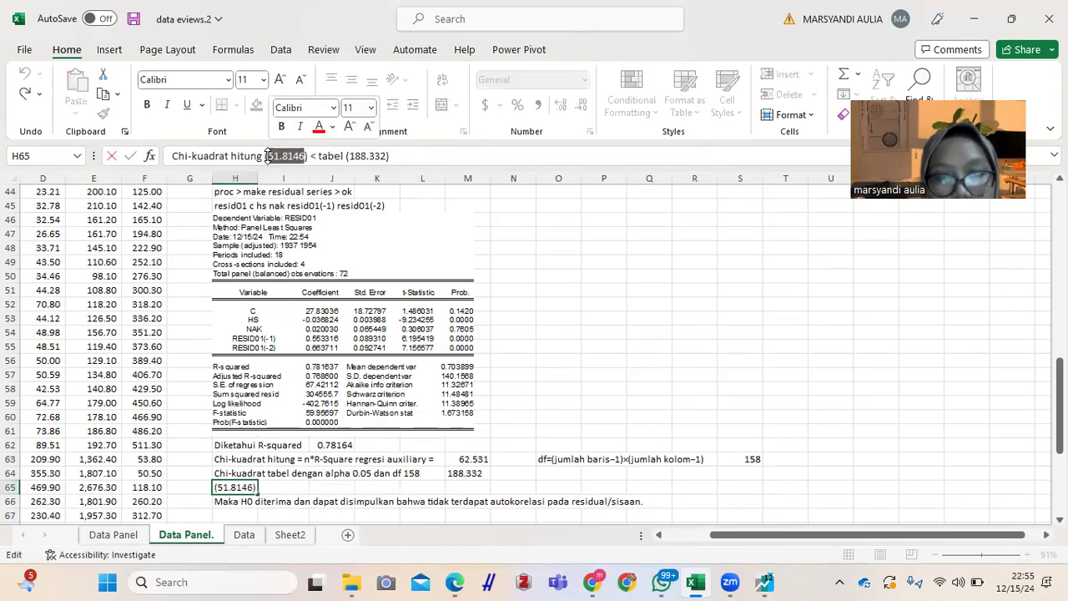
type("62.")
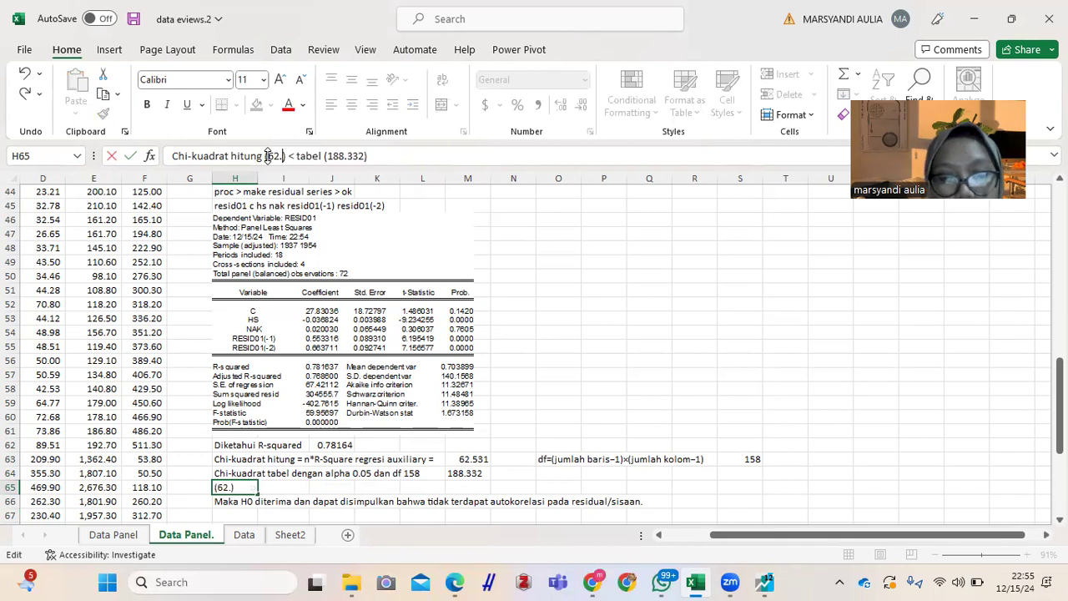
type("531")
key("Return")
key("Up")
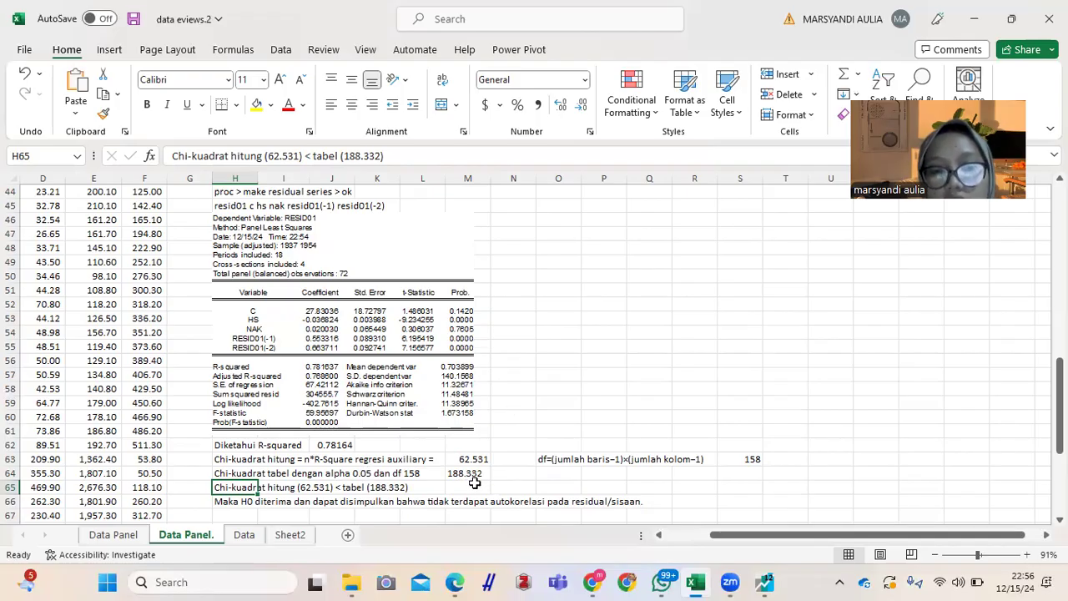
Step: Review the conclusion in H66 and the documented normality, multicollinearity, heteroskedasticity and autocorrelation tests throughout the sheet
left_click(240, 501)
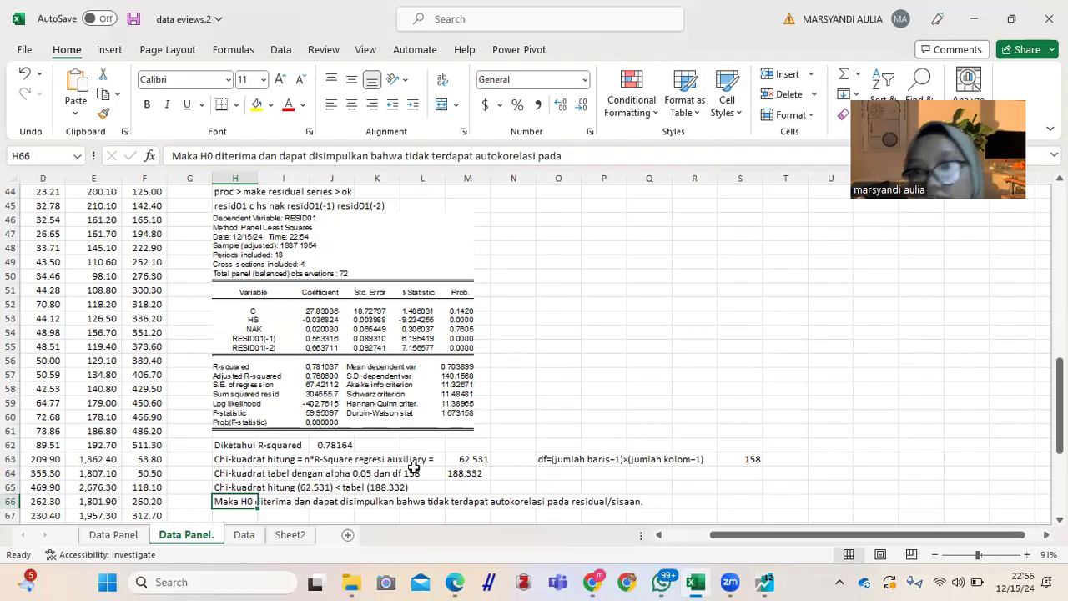
left_click(637, 427)
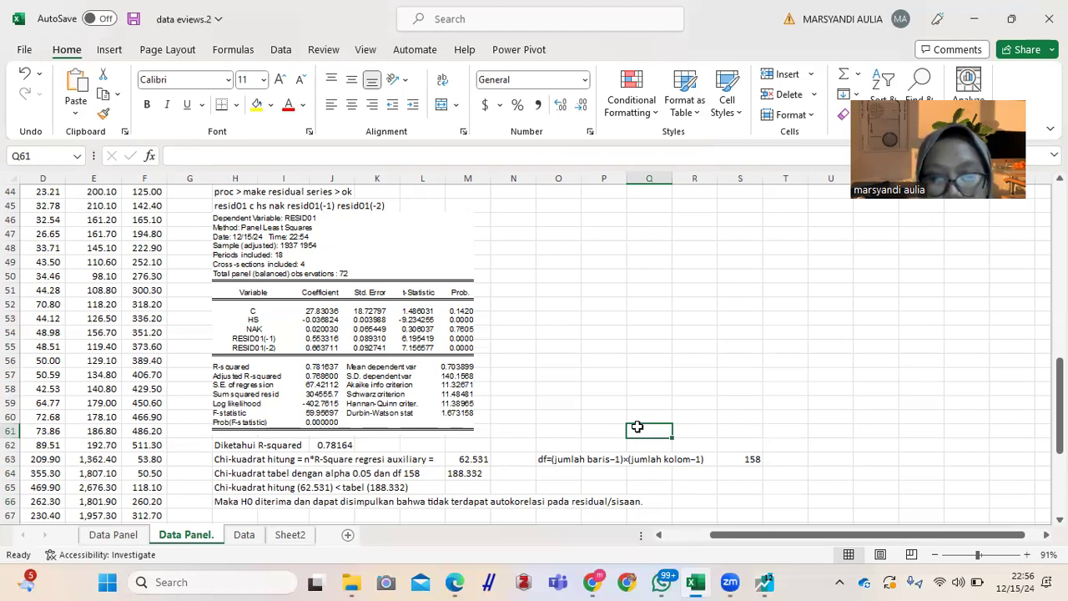
key("ctrl+Up")
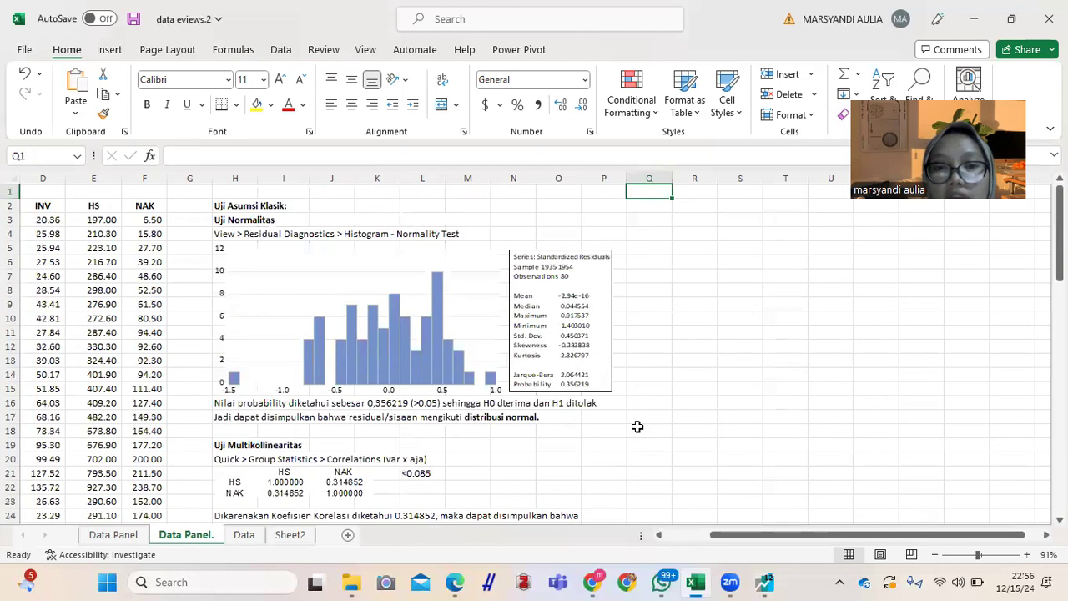
key("Left")
key("Left")
key("Left")
key("Left")
key("Left")
key("Left")
key("Left")
key("Left")
key("Left")
key("Left")
key("Left")
key("Left")
key("Left")
key("Left")
key("Left")
key("Left")
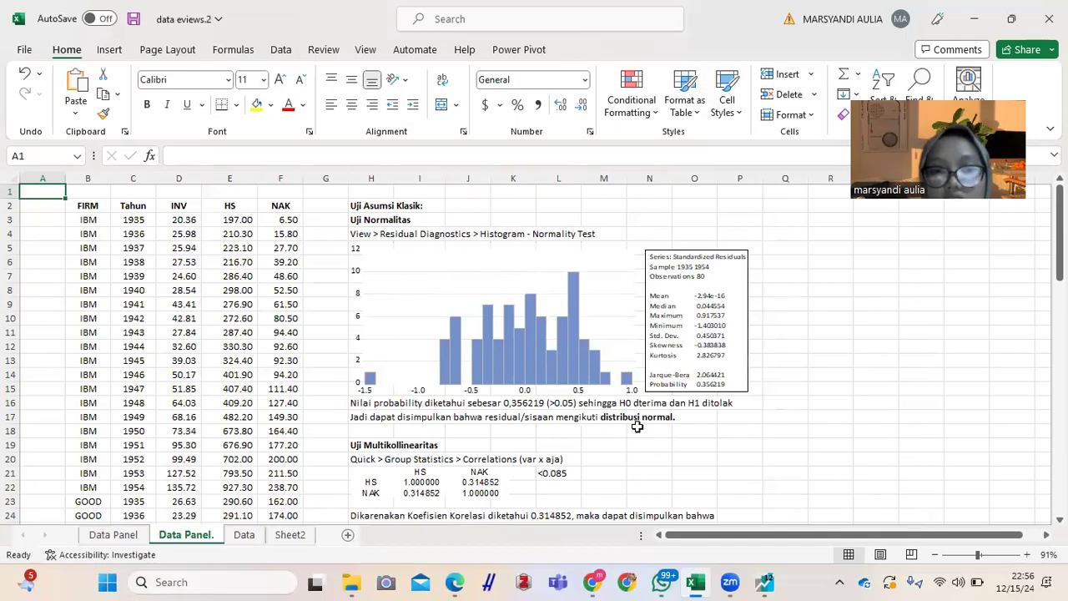
left_click(332, 274)
key("Down")
key("Down")
key("Down")
key("Down")
key("Down")
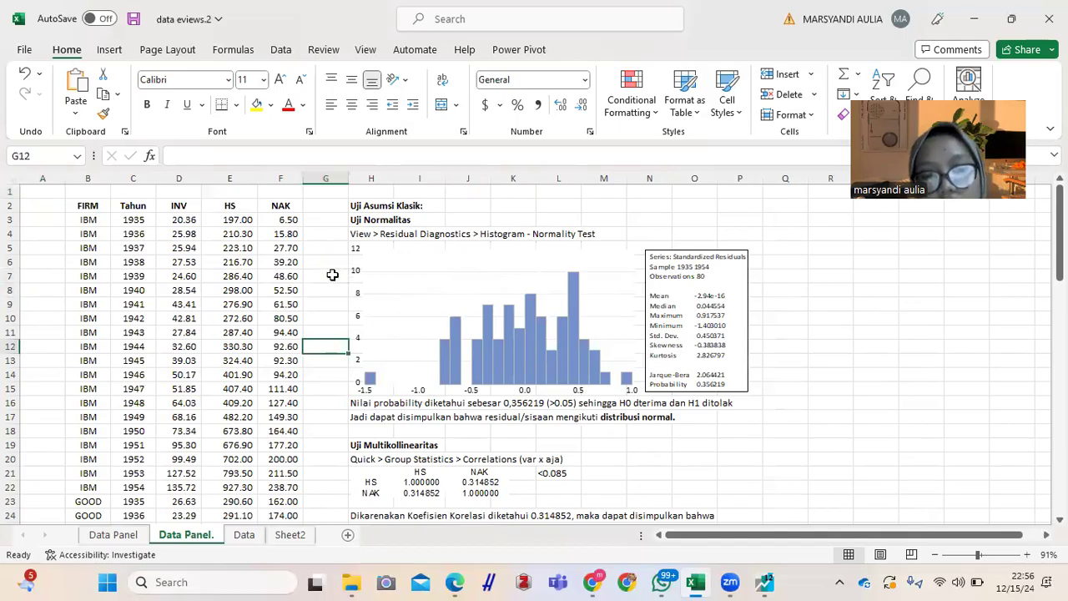
key("Down")
key("Down")
key("Down")
key("Down")
key("Down")
key("Down")
key("Down")
key("Down")
key("Down")
key("Down")
key("Down")
key("Down")
key("Down")
key("Down")
key("Down")
key("Down")
key("Down")
key("Down")
key("Down")
key("Down")
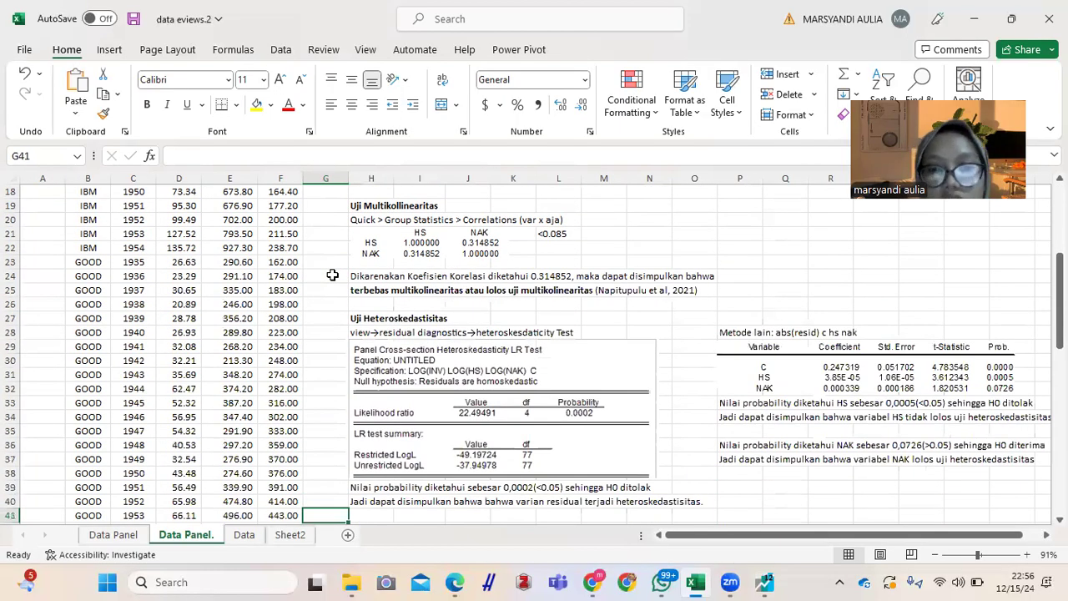
key("Down")
key("Down")
key("Down")
key("Down")
key("Down")
key("Down")
key("Down")
key("Down")
key("Down")
key("Down")
key("Down")
key("Down")
key("Down")
key("Down")
key("Down")
key("Down")
key("Down")
key("Down")
key("Down")
key("Down")
key("Down")
key("Down")
key("Down")
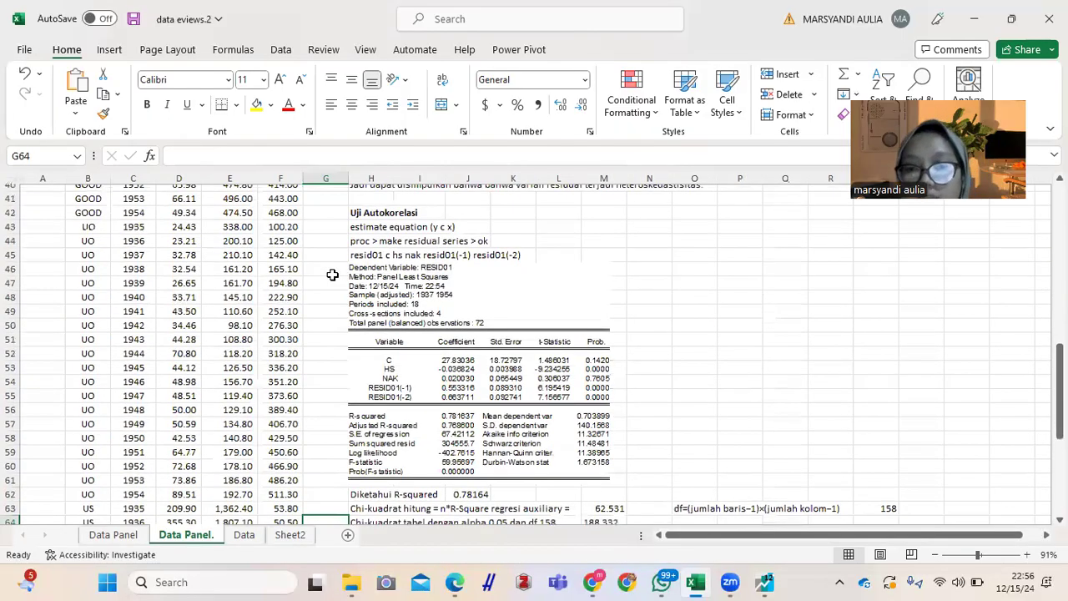
key("Down")
key("Down")
key("Up")
key("Up")
key("Up")
key("Up")
key("Up")
key("Up")
key("Up")
key("Up")
key("Up")
key("Up")
key("Up")
key("Up")
key("Up")
key("Up")
key("Up")
key("Up")
key("Up")
key("Up")
key("Up")
key("Up")
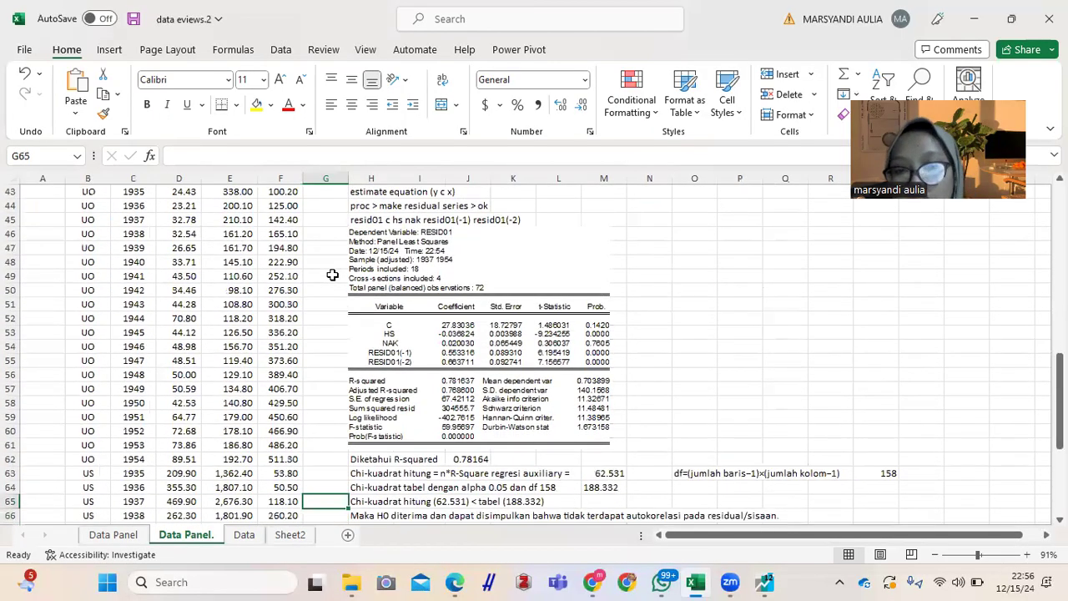
key("Up")
key("Up")
key("Up")
key("Up")
key("Up")
key("Up")
key("Up")
key("Up")
key("Up")
key("Up")
key("Up")
key("Up")
key("Up")
key("Up")
key("Up")
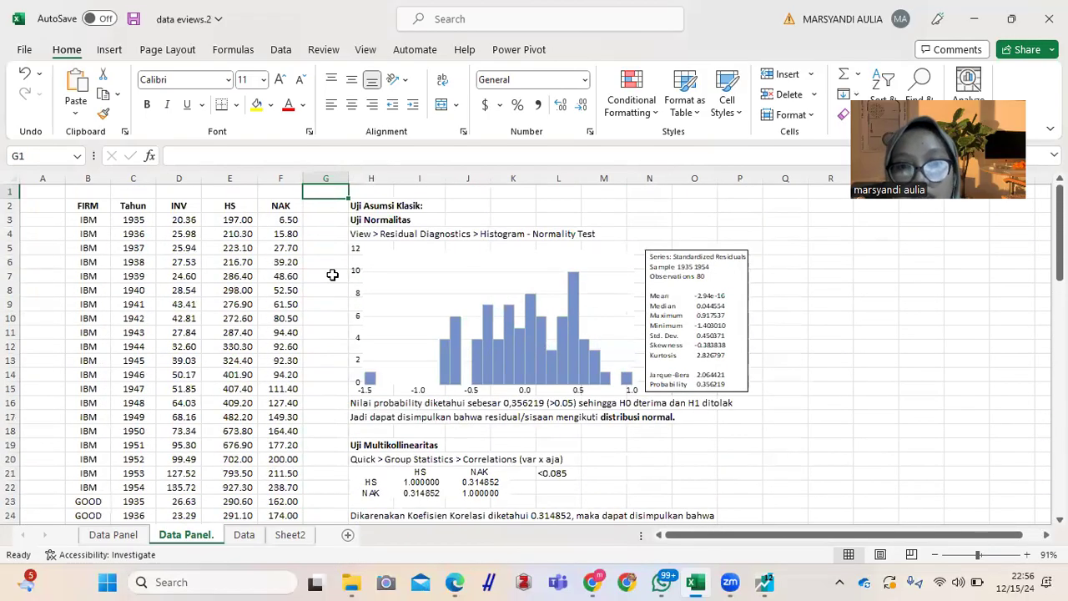